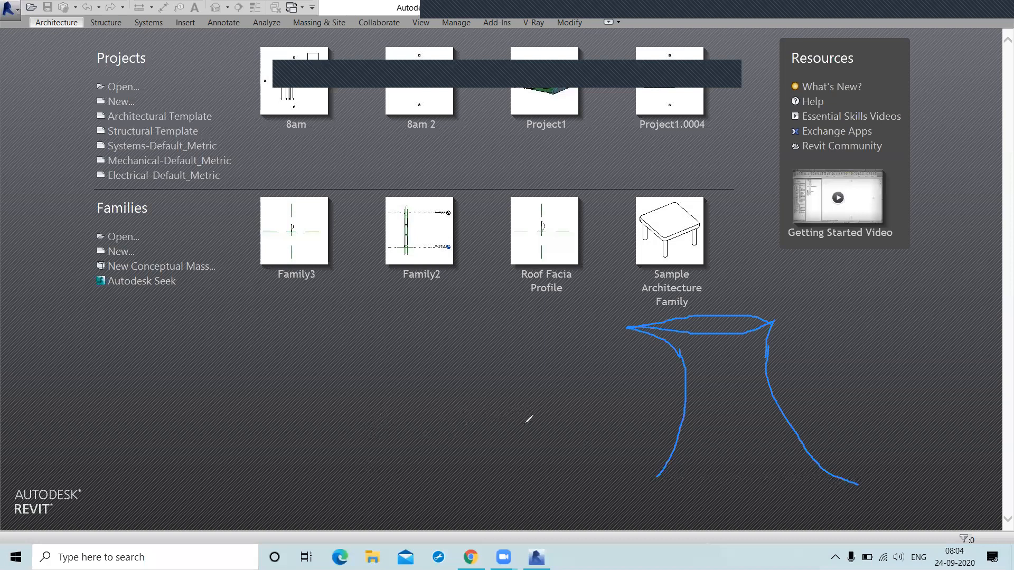
{"action": "left_click_drag", "start_coordinate": [367, 468], "coordinate": [366, 475]}
{"action": "mouse_move", "coordinate": [362, 474]}
{"action": "left_mouse_down"}
{"action": "mouse_move", "coordinate": [376, 513]}
{"action": "mouse_move", "coordinate": [538, 497]}
{"action": "left_mouse_up"}
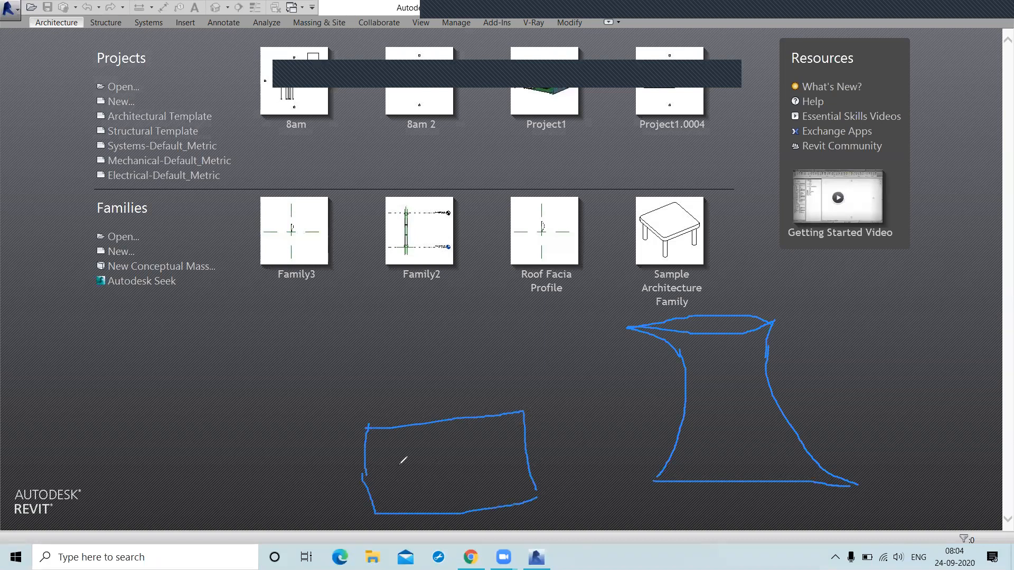
{"action": "mouse_move", "coordinate": [364, 463]}
{"action": "left_mouse_down"}
{"action": "mouse_move", "coordinate": [341, 477]}
{"action": "mouse_move", "coordinate": [368, 501]}
{"action": "left_mouse_up"}
{"action": "mouse_move", "coordinate": [422, 422]}
{"action": "left_mouse_down"}
{"action": "mouse_move", "coordinate": [439, 394]}
{"action": "mouse_move", "coordinate": [482, 421]}
{"action": "mouse_move", "coordinate": [551, 436]}
{"action": "mouse_move", "coordinate": [528, 465]}
{"action": "left_mouse_up"}
{"action": "mouse_move", "coordinate": [433, 512]}
{"action": "left_mouse_down"}
{"action": "mouse_move", "coordinate": [458, 529]}
{"action": "mouse_move", "coordinate": [470, 510]}
{"action": "left_mouse_up"}
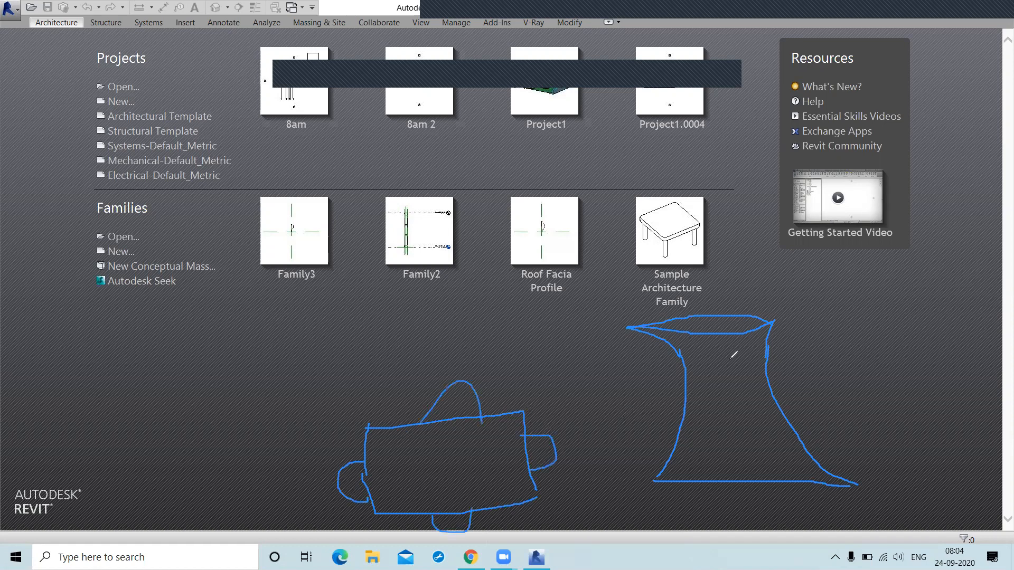
{"action": "mouse_move", "coordinate": [843, 303]}
{"action": "left_mouse_down"}
{"action": "mouse_move", "coordinate": [905, 285]}
{"action": "mouse_move", "coordinate": [904, 491]}
{"action": "mouse_move", "coordinate": [920, 489]}
{"action": "left_mouse_up"}
{"action": "mouse_move", "coordinate": [913, 344]}
{"action": "left_mouse_down"}
{"action": "mouse_move", "coordinate": [924, 375]}
{"action": "mouse_move", "coordinate": [930, 357]}
{"action": "mouse_move", "coordinate": [942, 357]}
{"action": "mouse_move", "coordinate": [934, 347]}
{"action": "mouse_move", "coordinate": [961, 352]}
{"action": "left_mouse_up"}
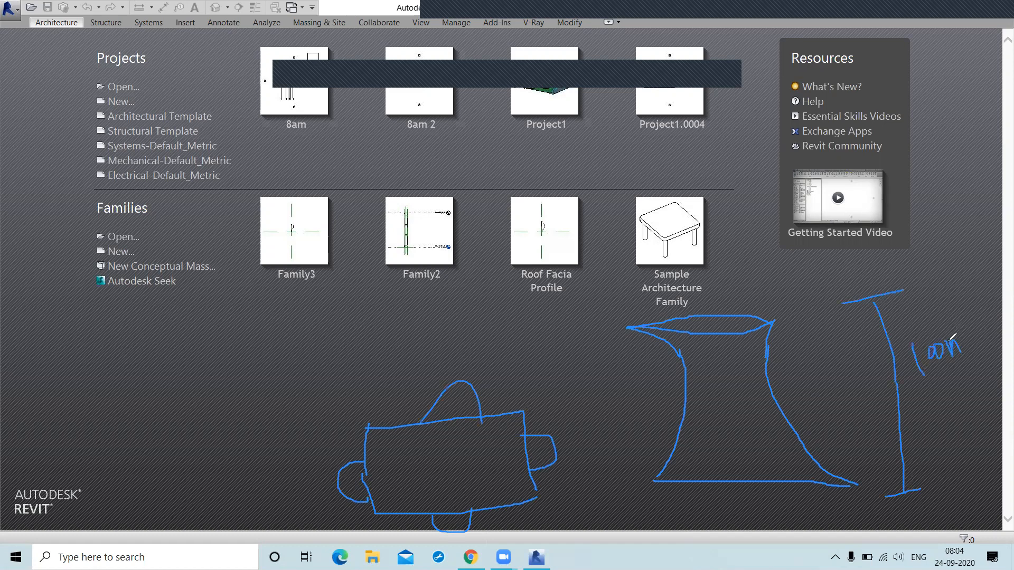
{"action": "mouse_move", "coordinate": [949, 349]}
{"action": "left_mouse_down"}
{"action": "mouse_move", "coordinate": [962, 359]}
{"action": "mouse_move", "coordinate": [958, 331]}
{"action": "mouse_move", "coordinate": [955, 363]}
{"action": "left_mouse_up"}
{"action": "left_click_drag", "start_coordinate": [643, 455], "coordinate": [794, 453]}
{"action": "left_click_drag", "start_coordinate": [643, 434], "coordinate": [831, 425]}
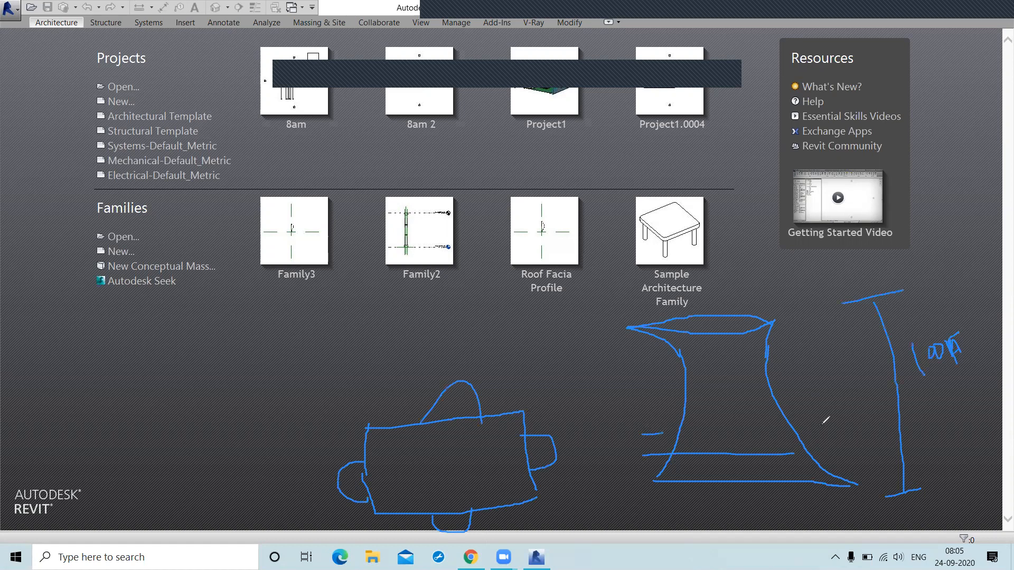
{"action": "left_click_drag", "start_coordinate": [626, 408], "coordinate": [833, 404]}
{"action": "left_click_drag", "start_coordinate": [607, 382], "coordinate": [863, 367]}
{"action": "left_click_drag", "start_coordinate": [620, 358], "coordinate": [786, 355]}
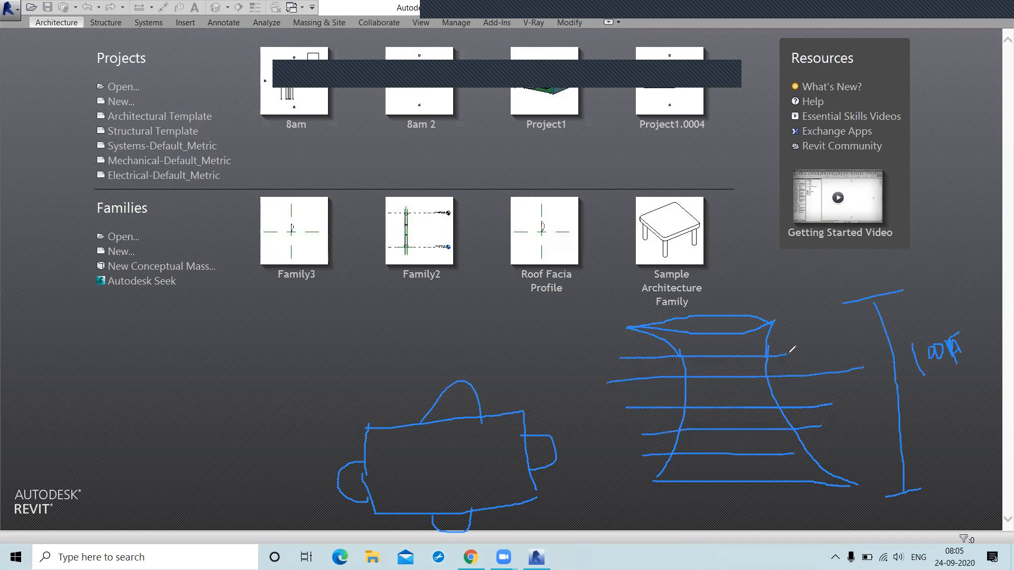
{"action": "mouse_move", "coordinate": [789, 453]}
{"action": "left_mouse_down"}
{"action": "mouse_move", "coordinate": [845, 451]}
{"action": "mouse_move", "coordinate": [853, 471]}
{"action": "left_mouse_up"}
{"action": "left_click_drag", "start_coordinate": [819, 428], "coordinate": [824, 446]}
{"action": "left_click_drag", "start_coordinate": [817, 409], "coordinate": [820, 421]}
{"action": "left_click_drag", "start_coordinate": [814, 382], "coordinate": [816, 400]}
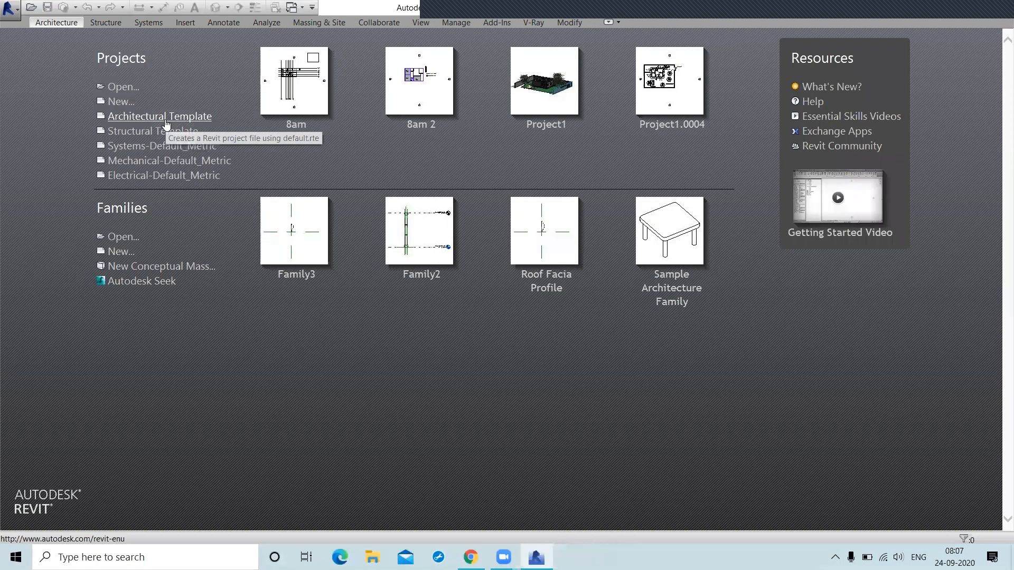
Create a new project from the Architectural Template and open its North elevation view.
{"action": "left_click", "coordinate": [165, 120]}
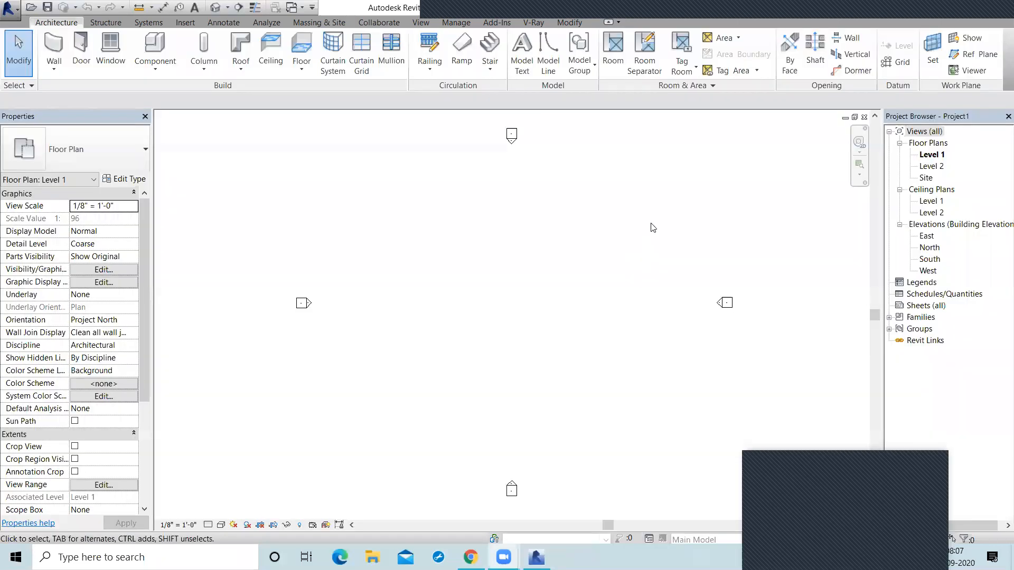
{"action": "double_click", "coordinate": [929, 248]}
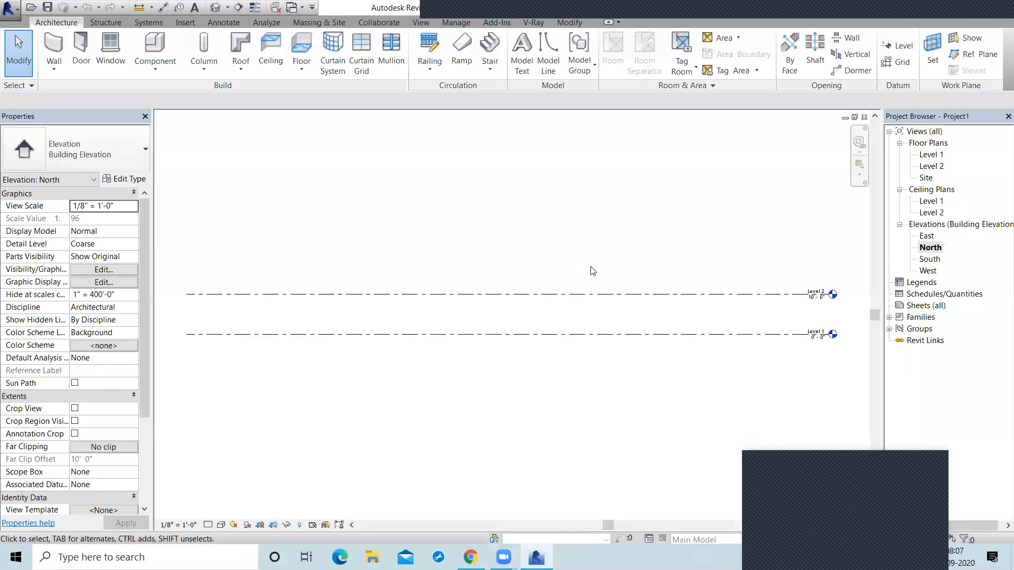
Place three new levels above Level 2 by picking each topmost level line with a 10' offset, up to 40'.
{"action": "middle_click_drag", "start_coordinate": [626, 365], "coordinate": [493, 355]}
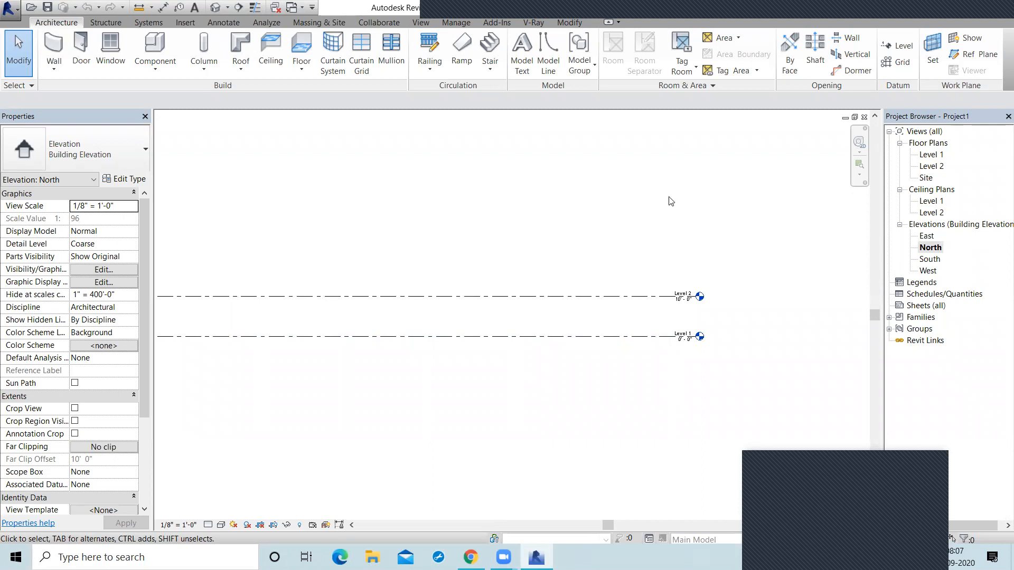
{"action": "middle_click_drag", "start_coordinate": [662, 322], "coordinate": [667, 362]}
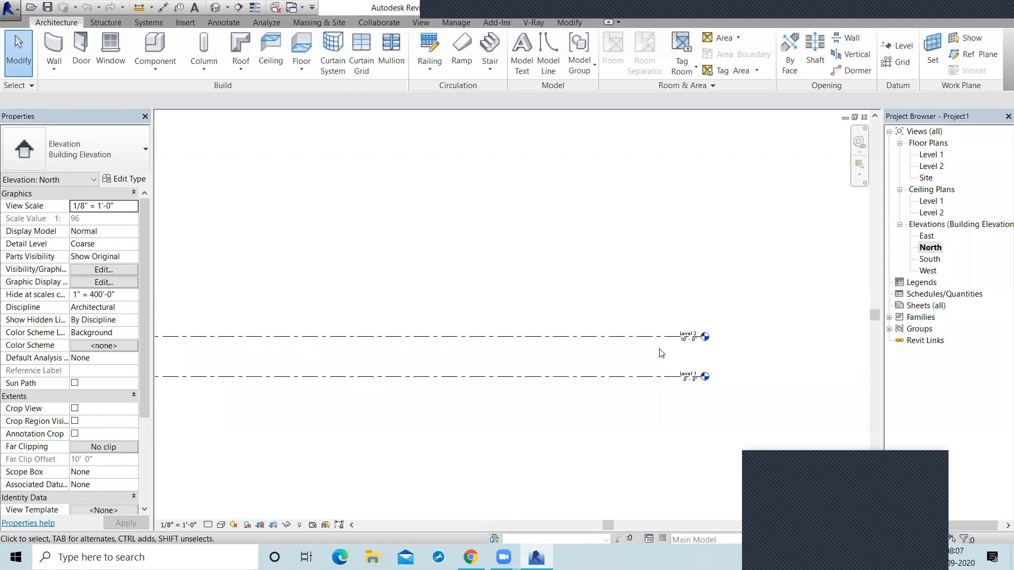
{"action": "scroll", "coordinate": [618, 342], "scroll_direction": "up", "scroll_amount": 1}
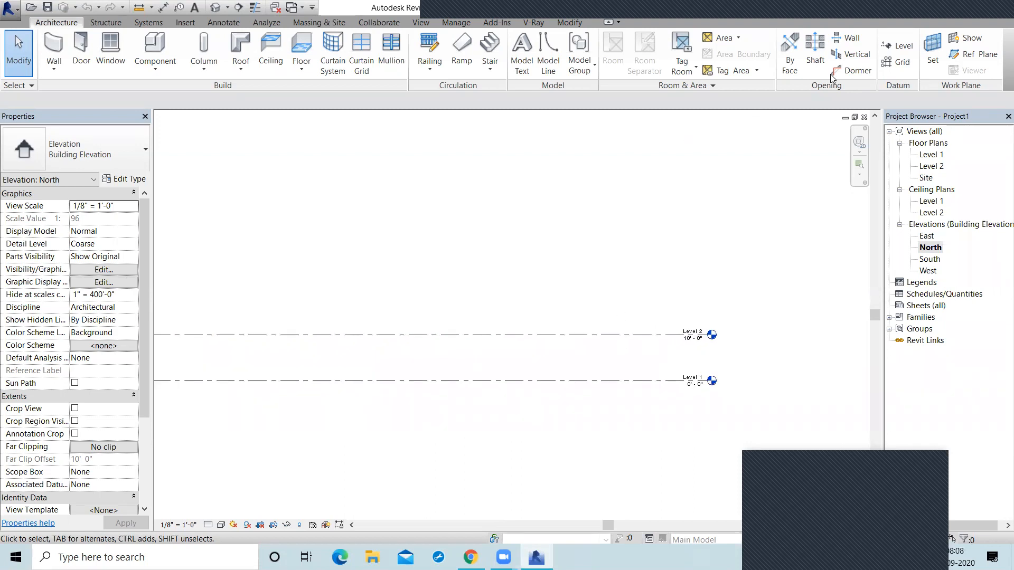
{"action": "left_click", "coordinate": [893, 48]}
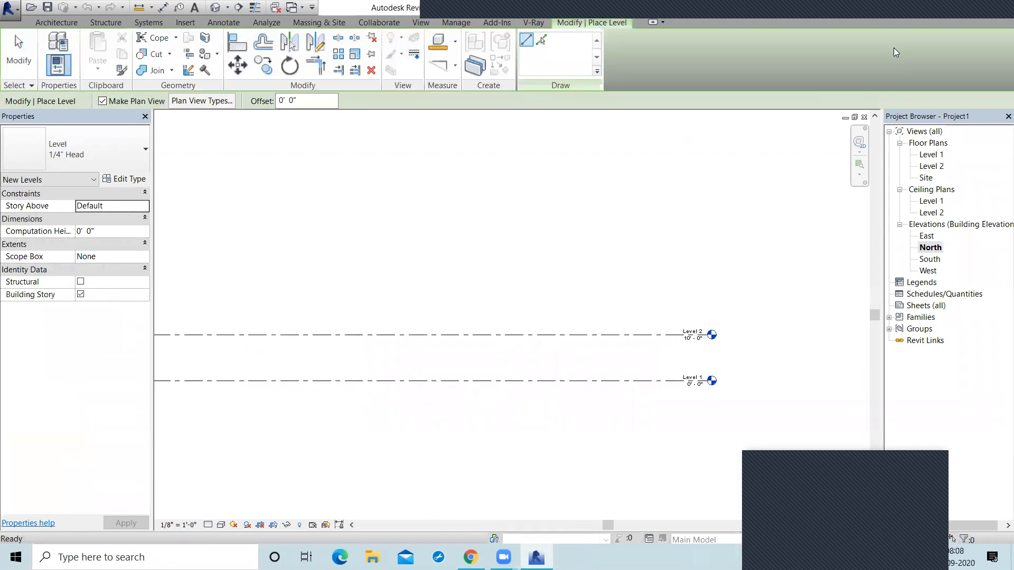
{"action": "left_click", "coordinate": [541, 42]}
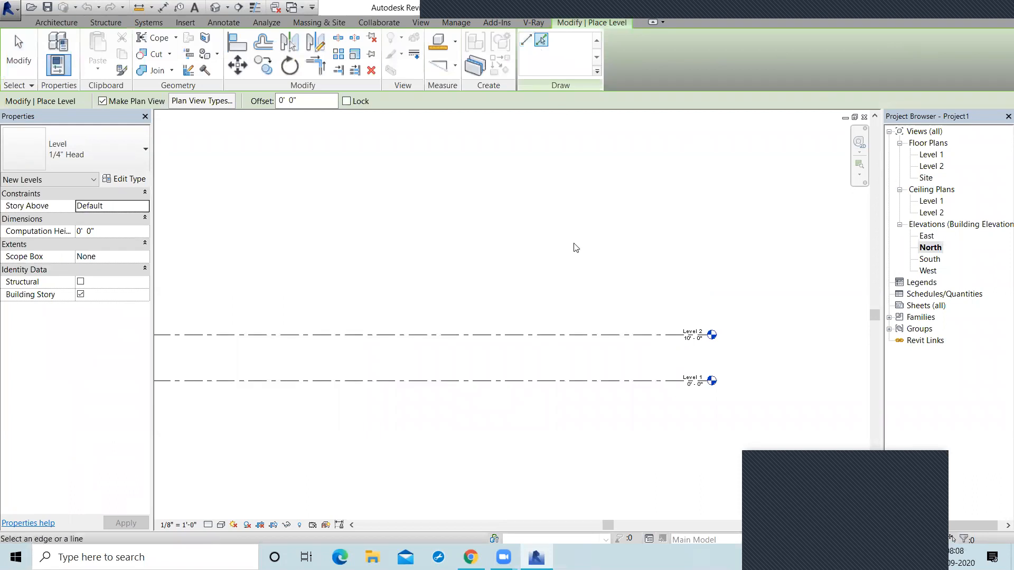
{"action": "left_click", "coordinate": [330, 104]}
{"action": "type", "text": "10"}
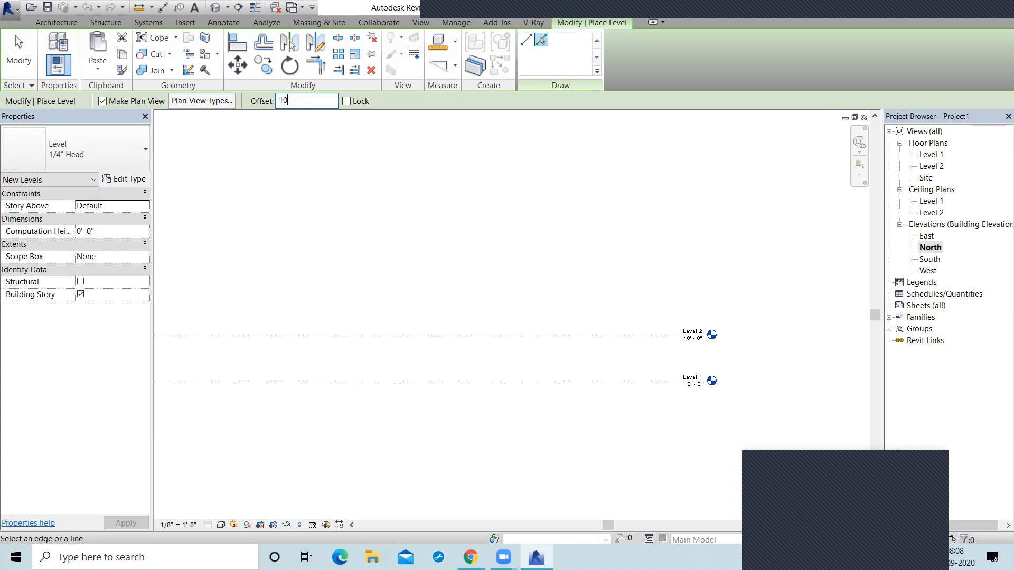
{"action": "key", "text": "Return"}
{"action": "left_click", "coordinate": [507, 335]}
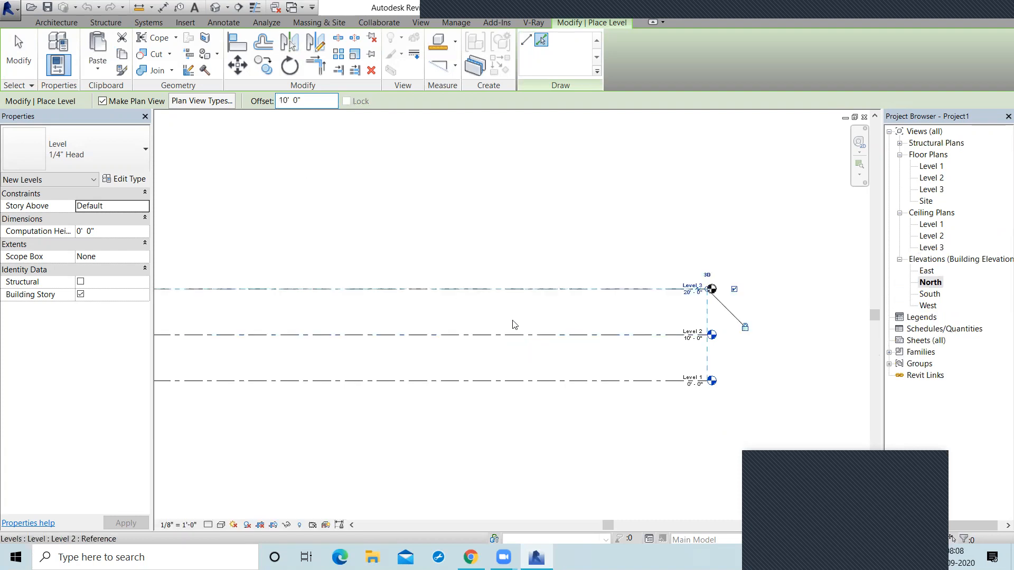
{"action": "left_click", "coordinate": [529, 289]}
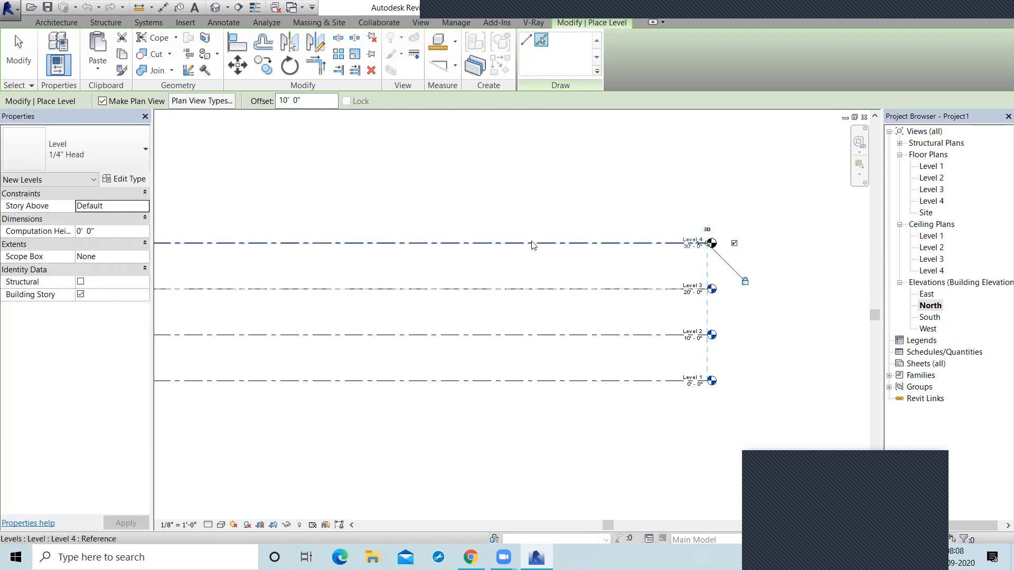
{"action": "left_click", "coordinate": [533, 244]}
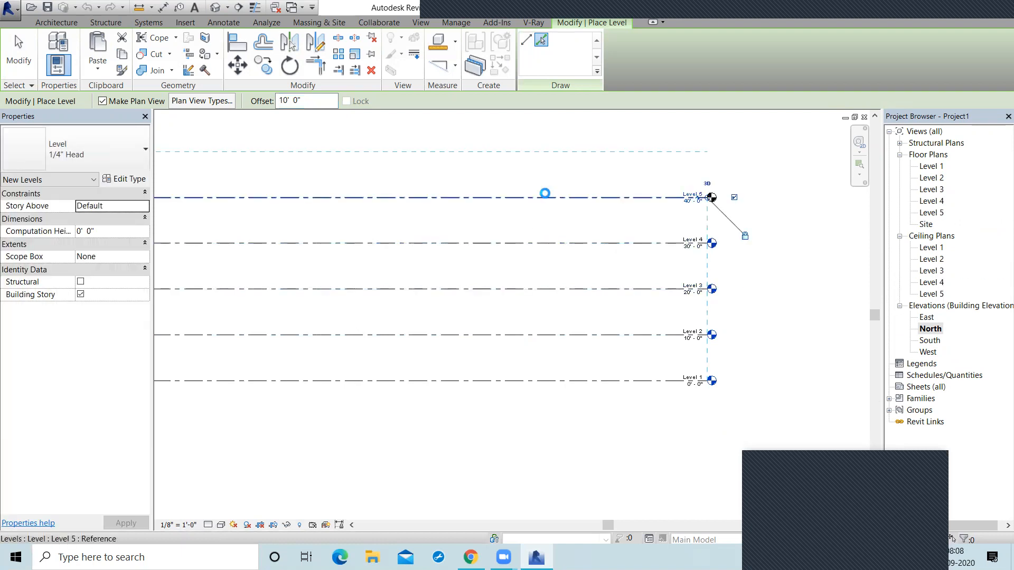
Add six more levels at 10' offsets above Level 5, from 50' up to 100', and finish placing levels.
{"action": "left_click", "coordinate": [545, 197]}
{"action": "middle_click_drag", "start_coordinate": [559, 190], "coordinate": [628, 332]}
{"action": "left_click", "coordinate": [607, 294]}
{"action": "left_click", "coordinate": [611, 248]}
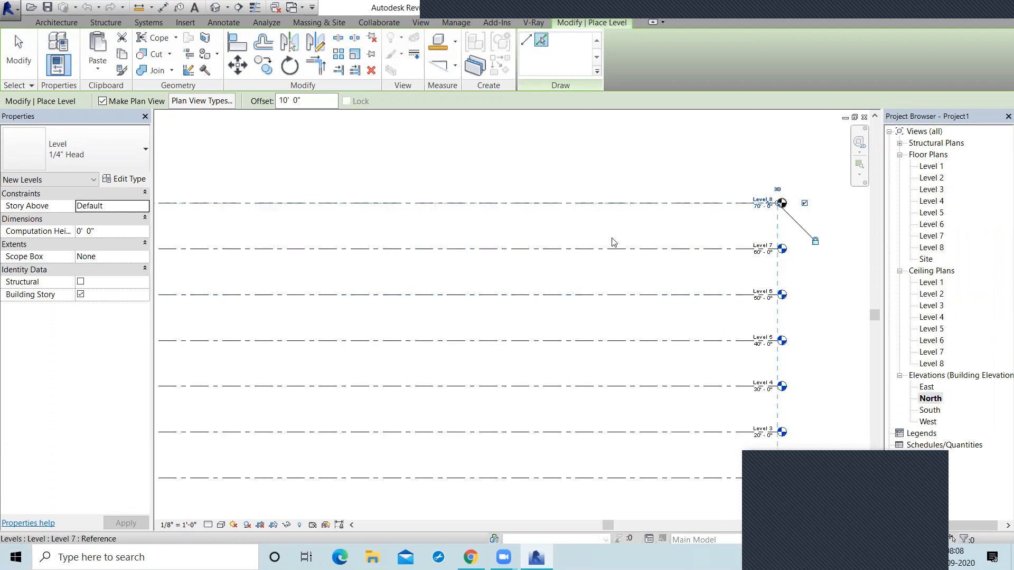
{"action": "left_click", "coordinate": [621, 203]}
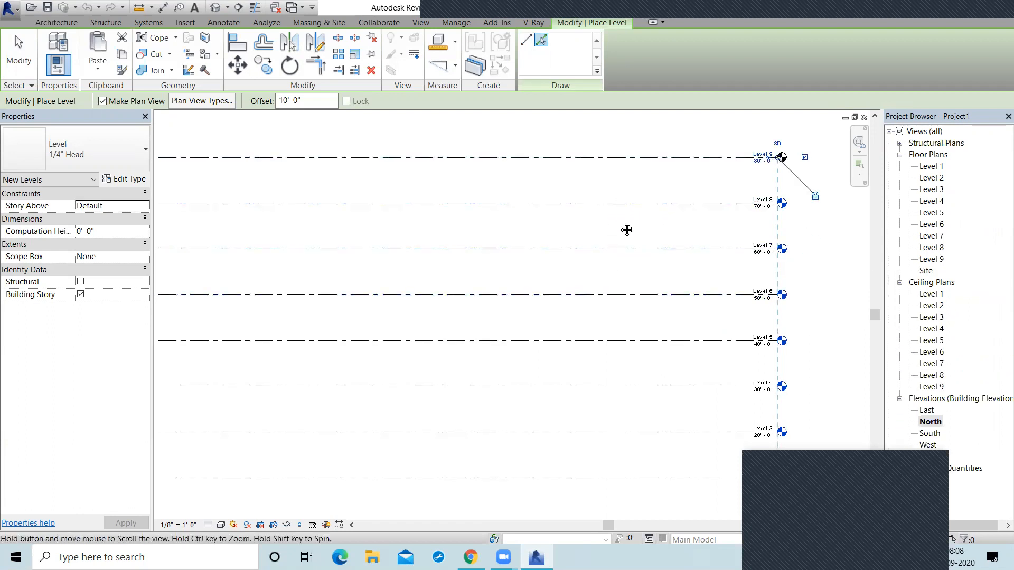
{"action": "middle_click_drag", "start_coordinate": [627, 217], "coordinate": [625, 333]}
{"action": "left_click", "coordinate": [629, 269]}
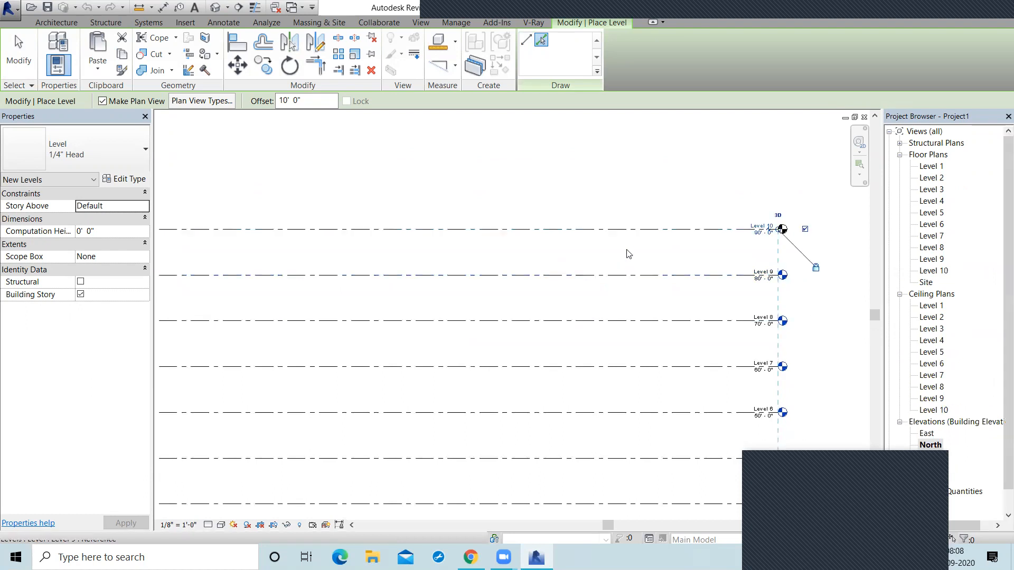
{"action": "right_click", "coordinate": [603, 165]}
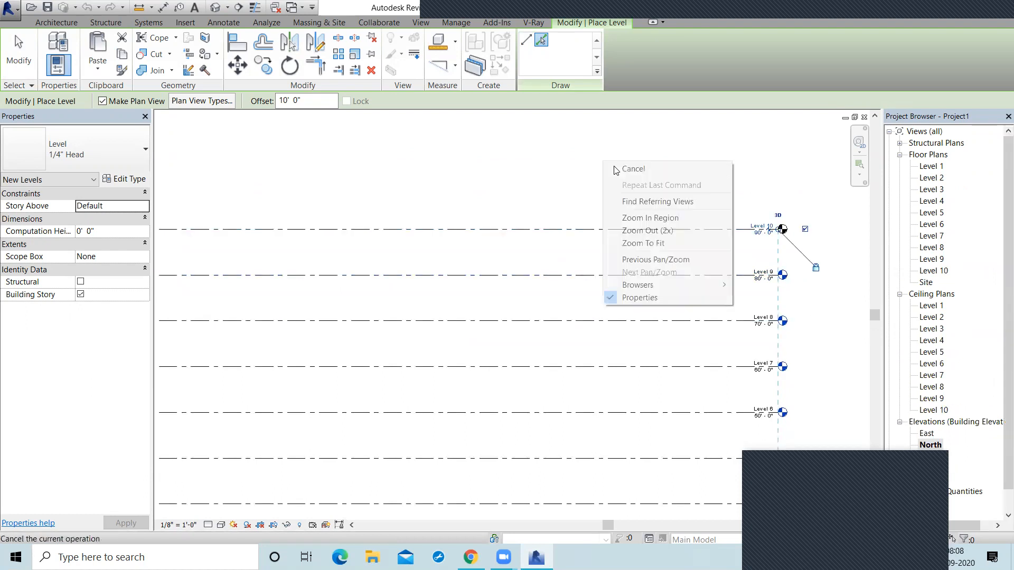
{"action": "left_click", "coordinate": [512, 152]}
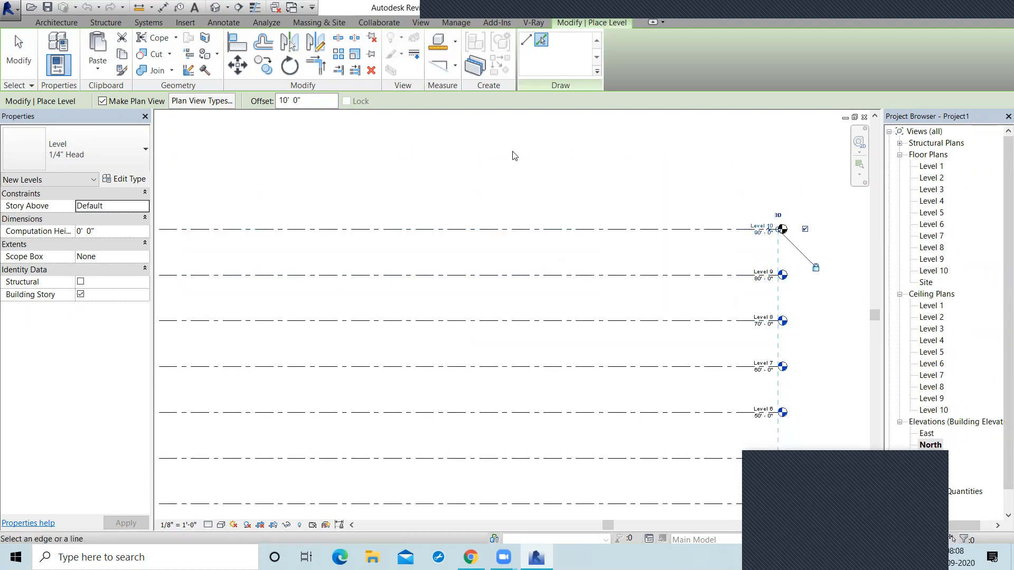
{"action": "left_click", "coordinate": [580, 230]}
{"action": "right_click", "coordinate": [578, 136]}
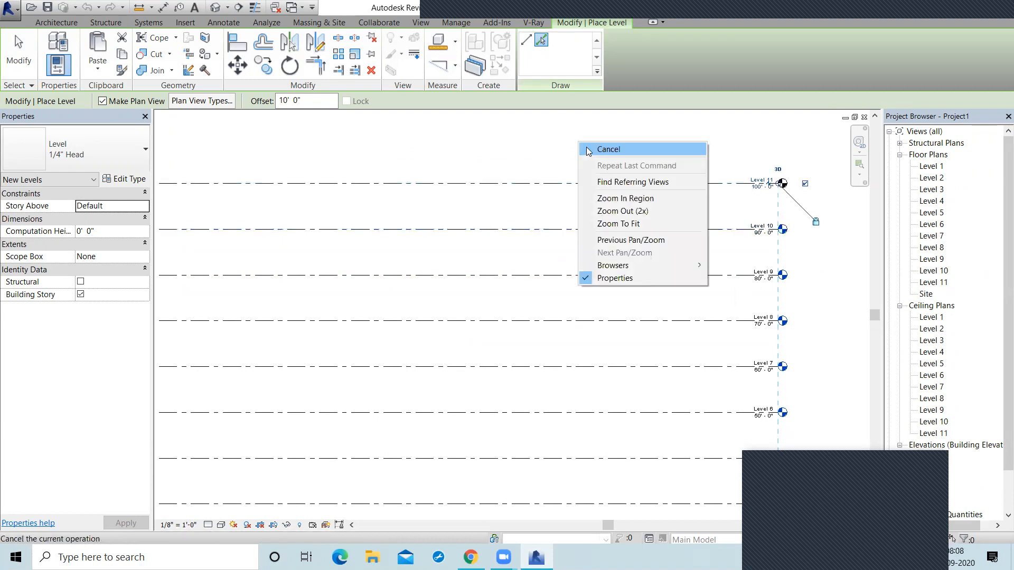
{"action": "left_click", "coordinate": [582, 138]}
{"action": "left_click", "coordinate": [596, 137]}
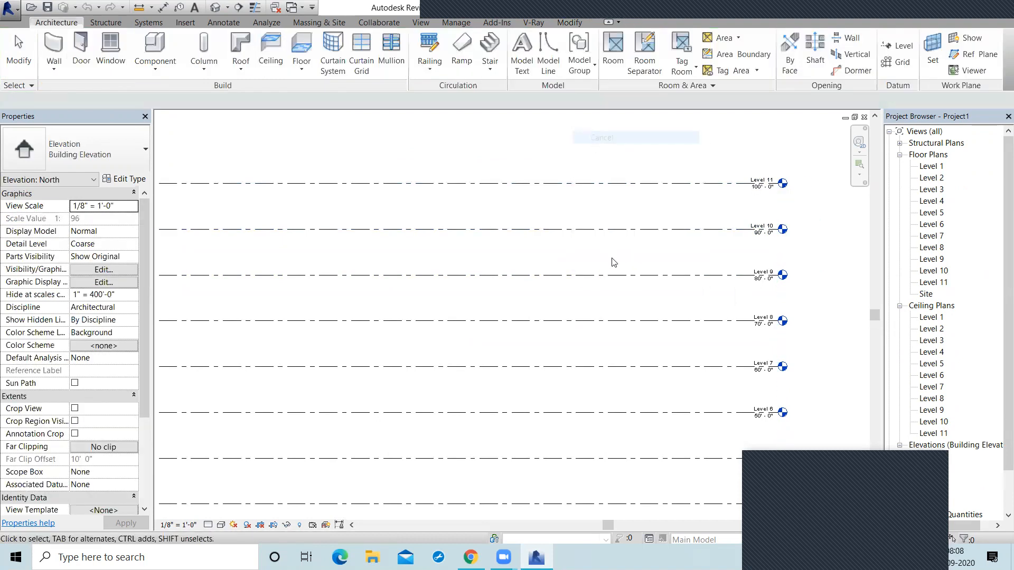
Open the Level 1 floor plan and start an in-place mass with the name Mass 1.
{"action": "scroll", "coordinate": [613, 268], "scroll_direction": "down", "scroll_amount": 3}
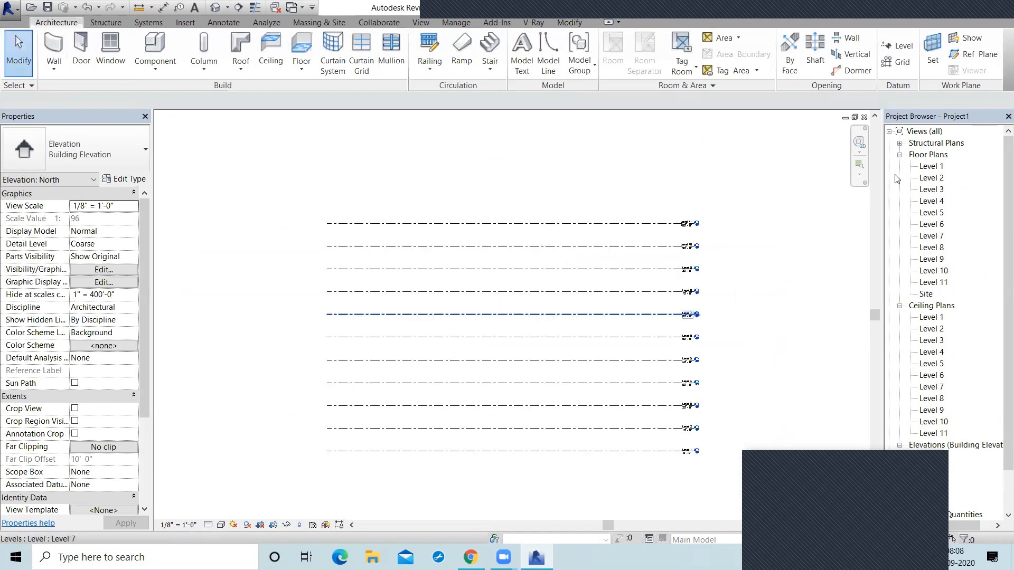
{"action": "scroll", "coordinate": [881, 177], "scroll_direction": "up", "scroll_amount": 1}
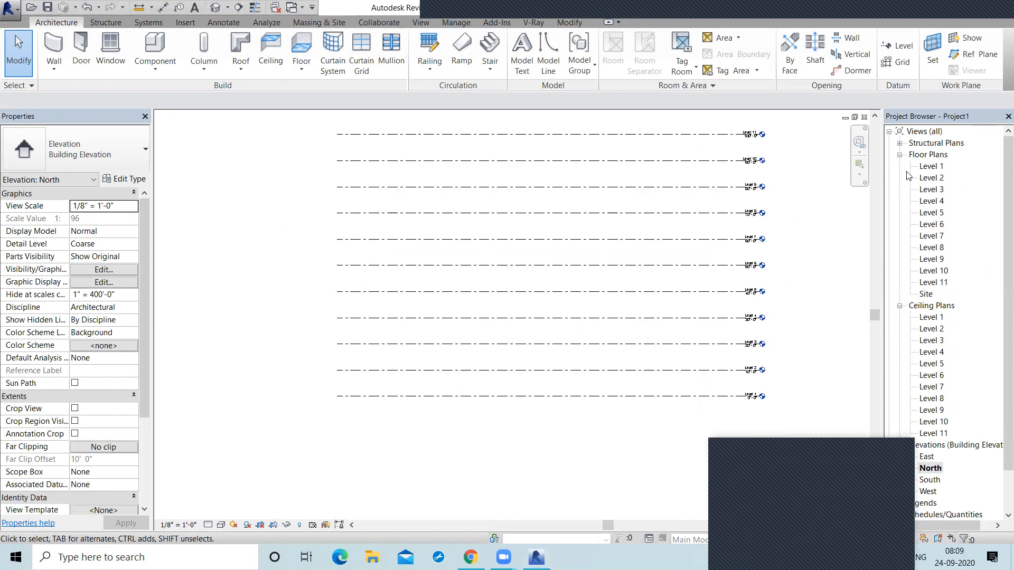
{"action": "double_click", "coordinate": [928, 170]}
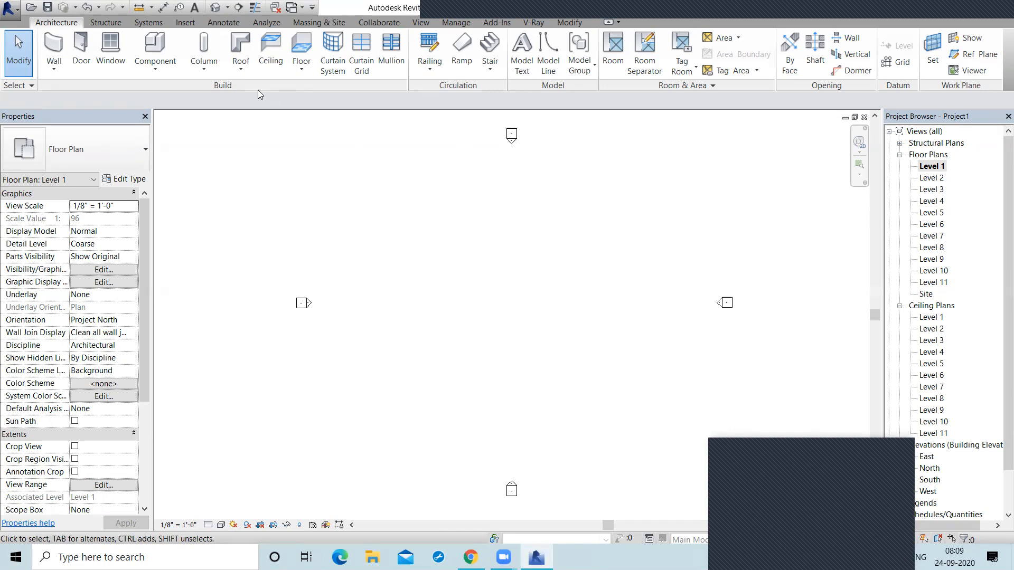
{"action": "left_click", "coordinate": [327, 25]}
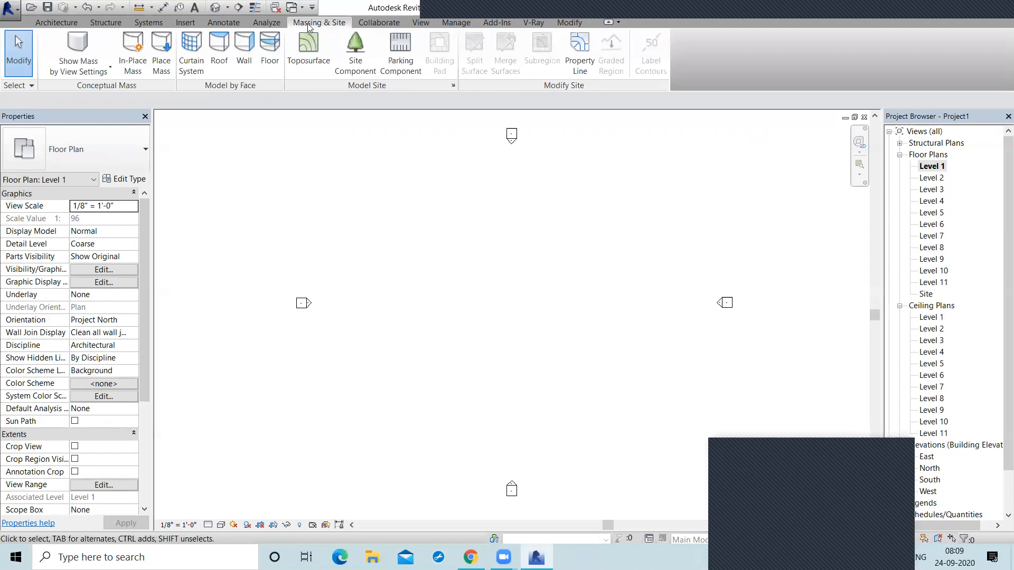
{"action": "left_click", "coordinate": [129, 64]}
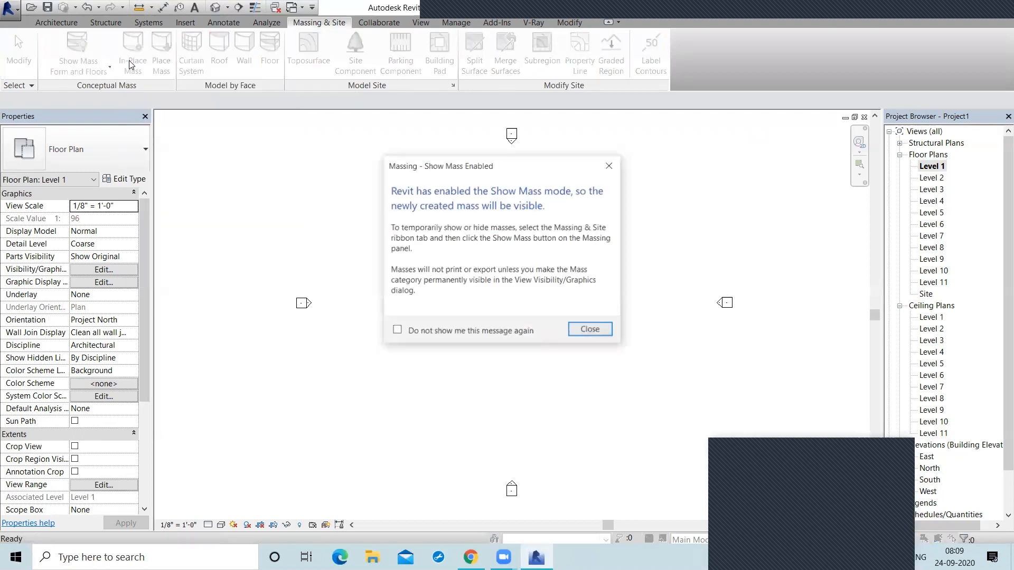
{"action": "left_click", "coordinate": [583, 331]}
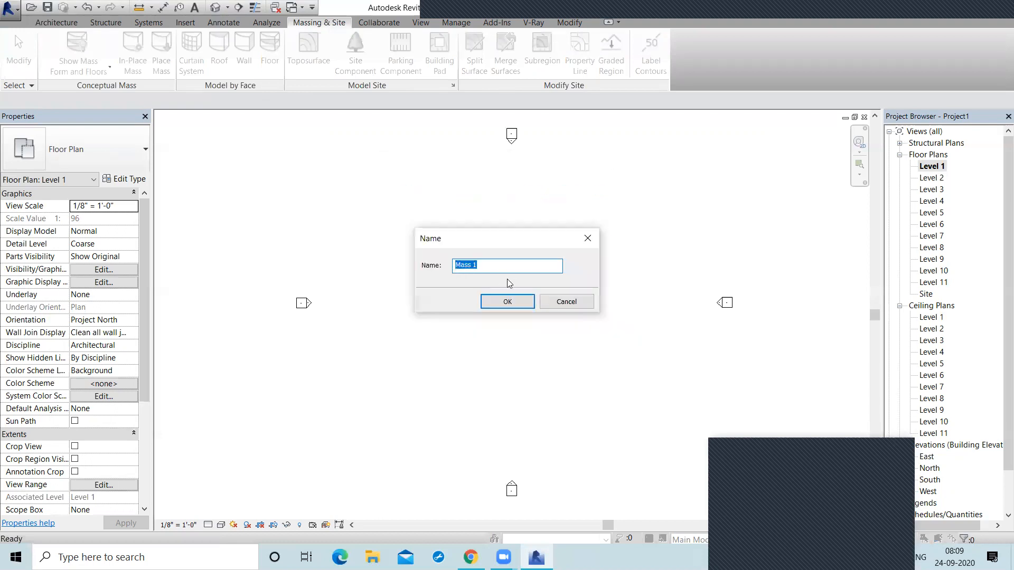
{"action": "left_click", "coordinate": [508, 302]}
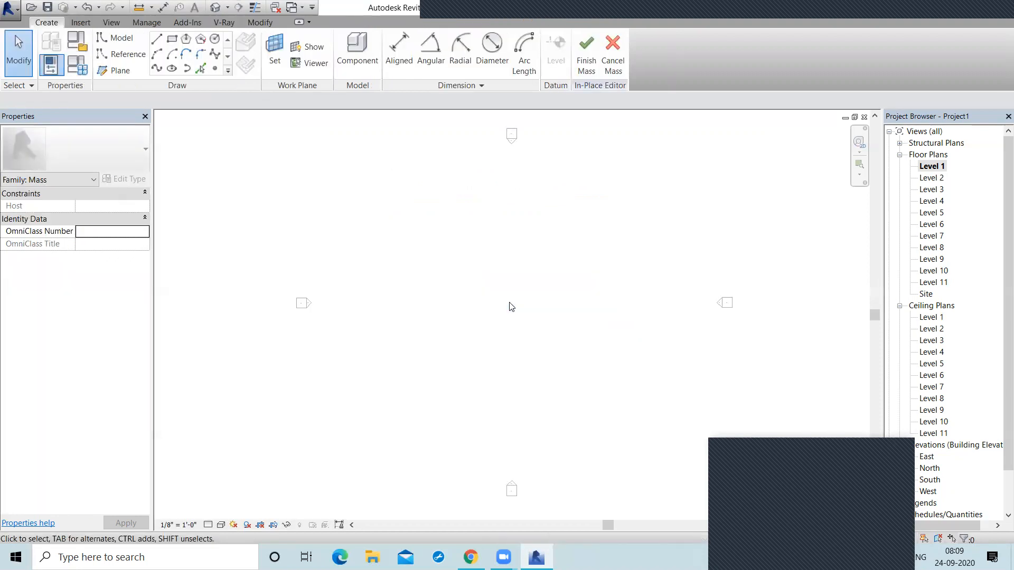
Sketch a rectangle about 68' by 32' in the middle of the Level 1 plan and select its lines.
{"action": "left_click", "coordinate": [173, 42]}
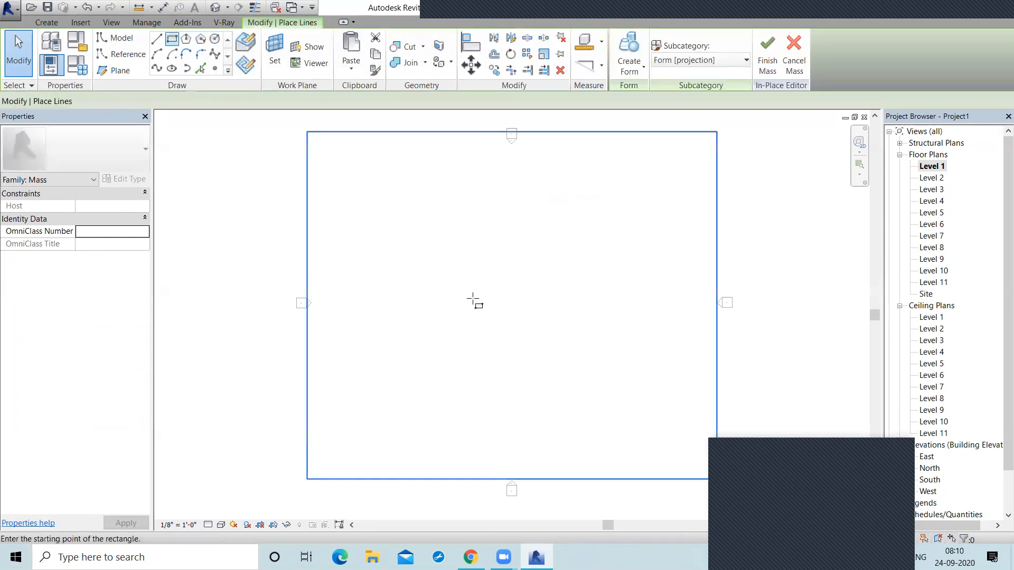
{"action": "left_click", "coordinate": [436, 274]}
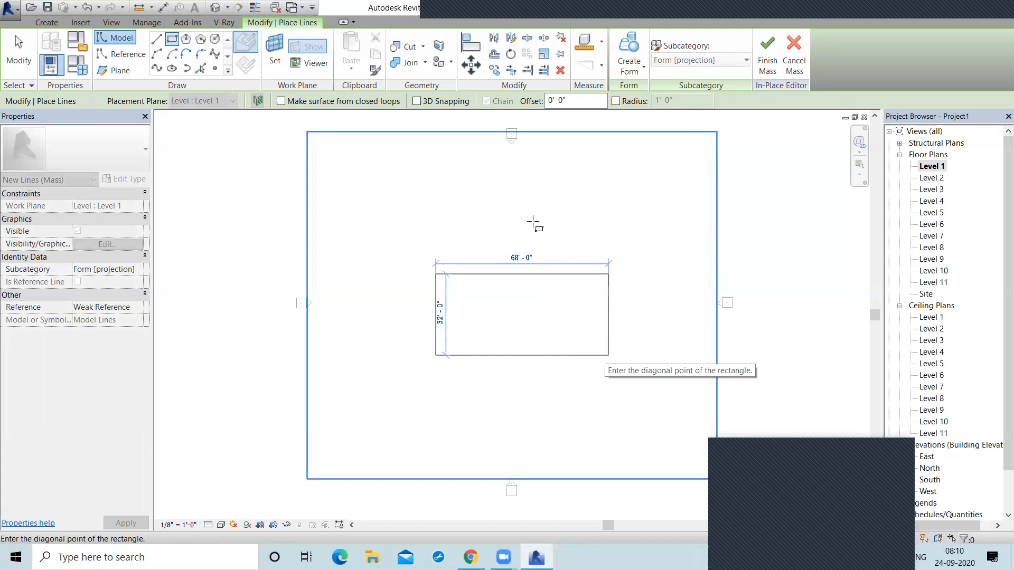
{"action": "right_click", "coordinate": [535, 222]}
{"action": "left_click", "coordinate": [552, 230]}
{"action": "right_click", "coordinate": [515, 219]}
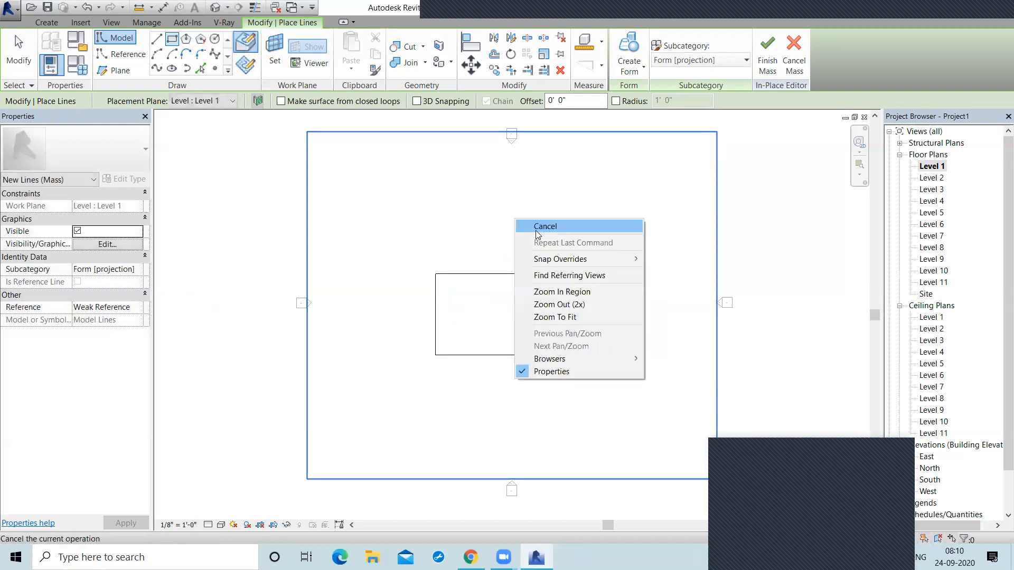
{"action": "left_click", "coordinate": [537, 229]}
{"action": "left_click", "coordinate": [521, 274]}
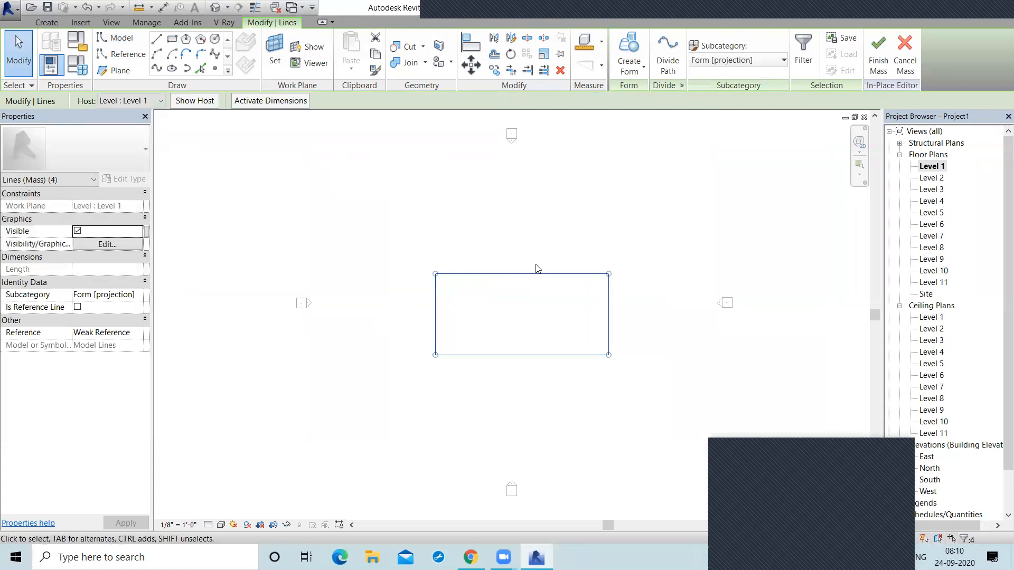
Shift the whole sketched rectangle a short distance horizontally to the left in the Level 1 plan.
{"action": "key", "text": "Escape"}
{"action": "left_click", "coordinate": [524, 275]}
{"action": "left_click_drag", "start_coordinate": [609, 315], "coordinate": [582, 315]}
{"action": "left_click", "coordinate": [524, 312]}
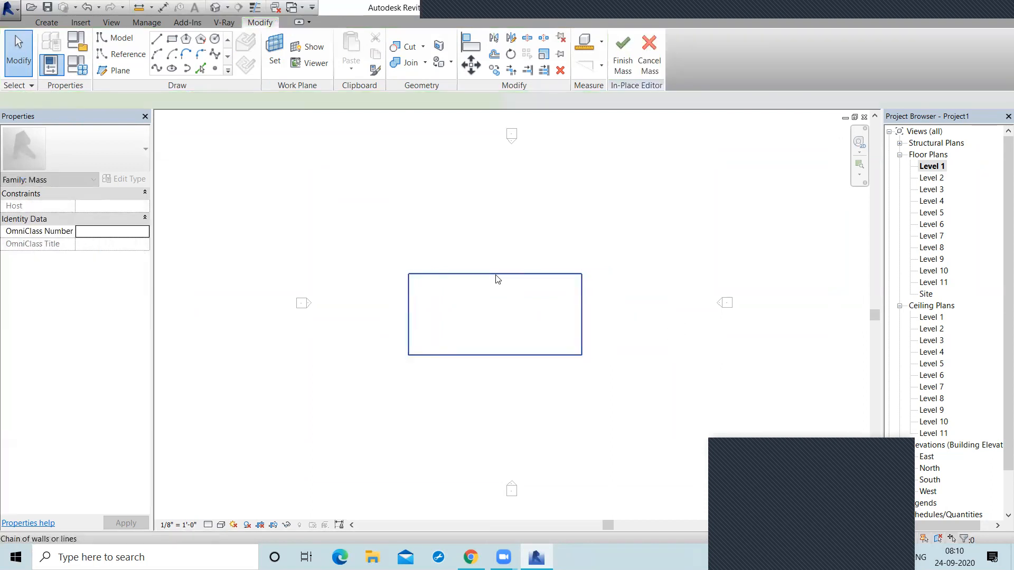
Set the distance between the rectangle's upper and lower edges to 30'.
{"action": "left_click", "coordinate": [495, 274]}
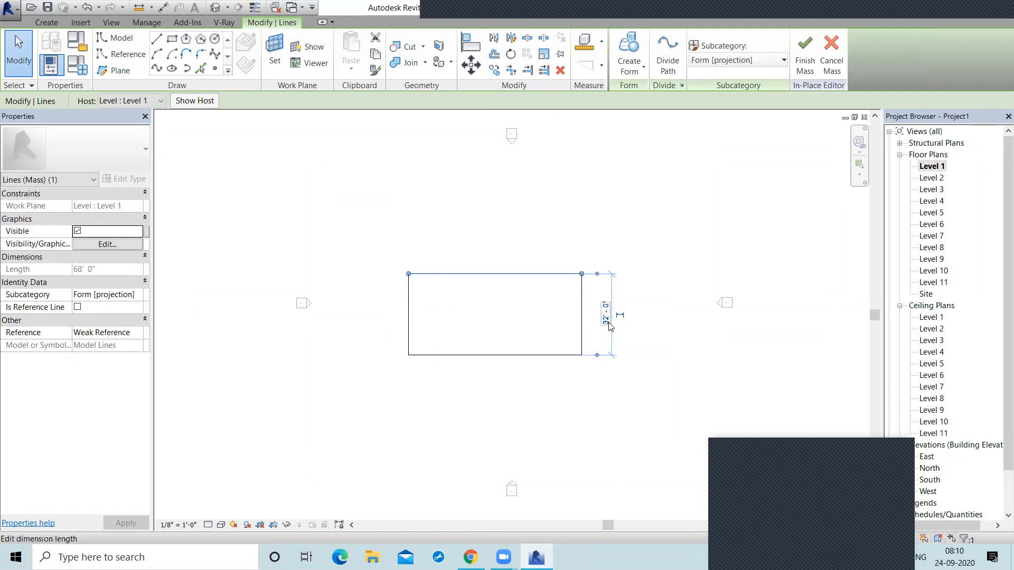
{"action": "left_click", "coordinate": [607, 323]}
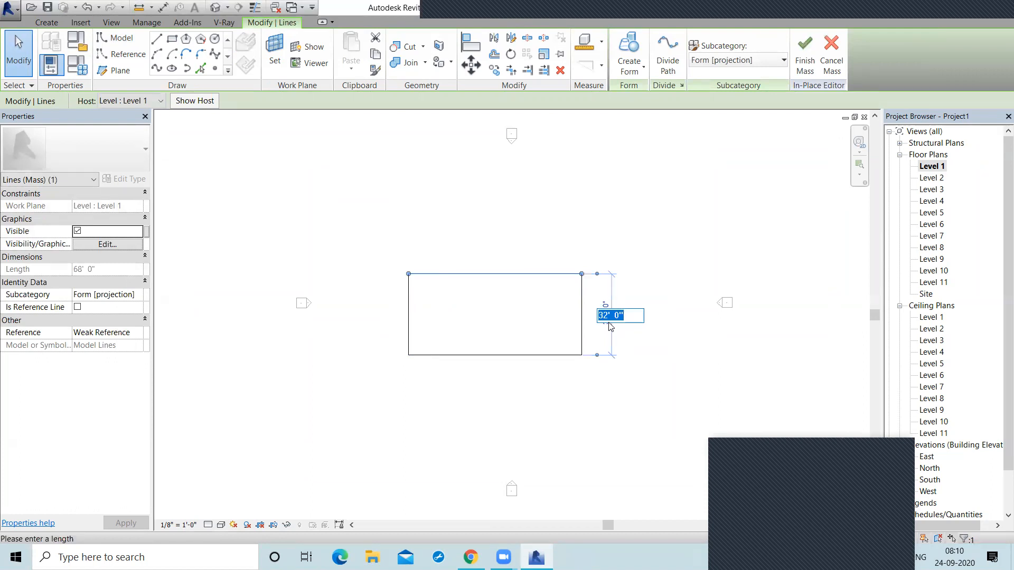
{"action": "type", "text": "30"}
{"action": "key", "text": "Return"}
{"action": "left_click", "coordinate": [480, 332]}
{"action": "key", "text": "Tab"}
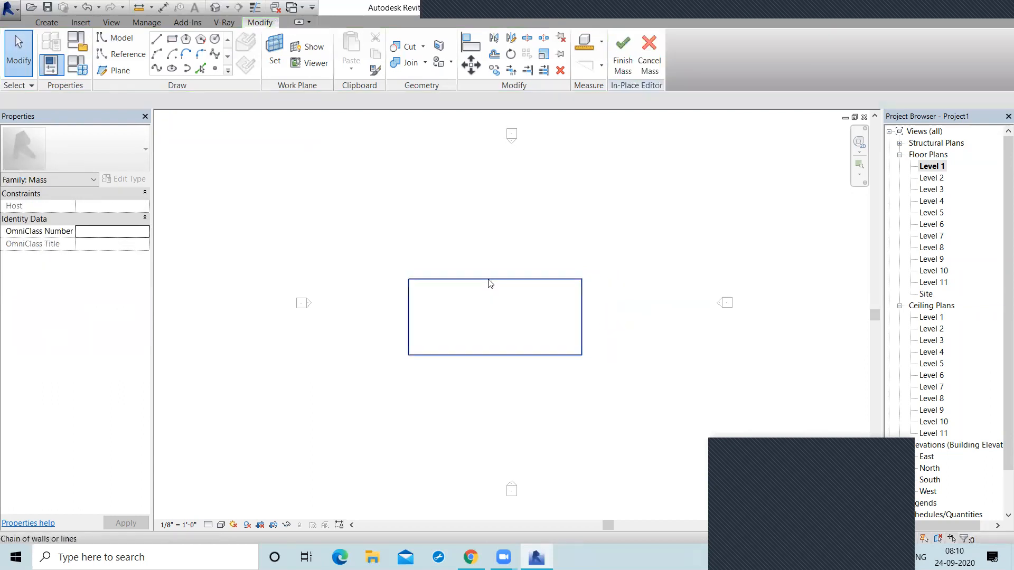
Set the distance between the rectangle's left and right edges to 50' by repositioning the right edge.
{"action": "left_click", "coordinate": [489, 280]}
{"action": "left_click", "coordinate": [489, 284]}
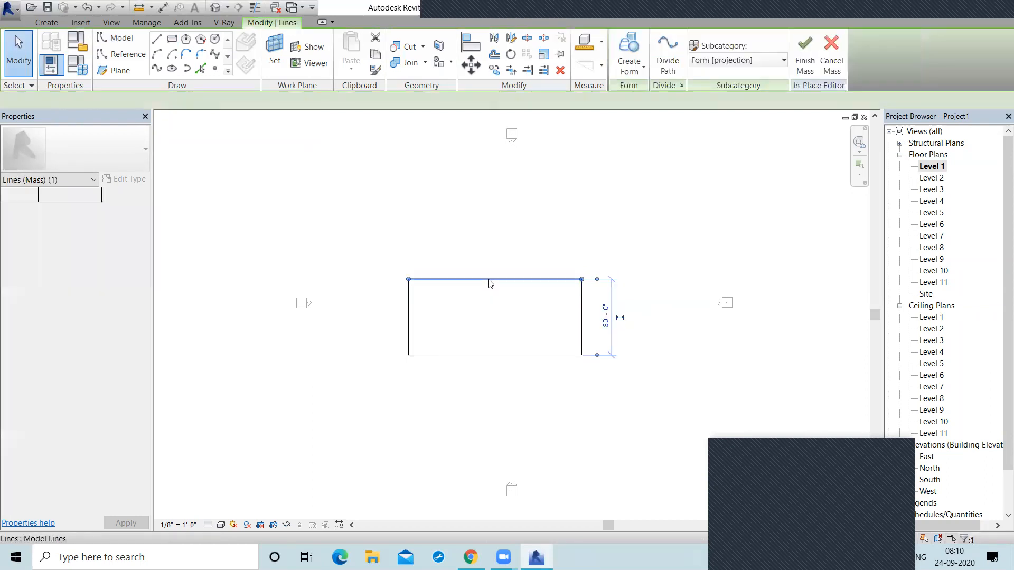
{"action": "left_click", "coordinate": [583, 325]}
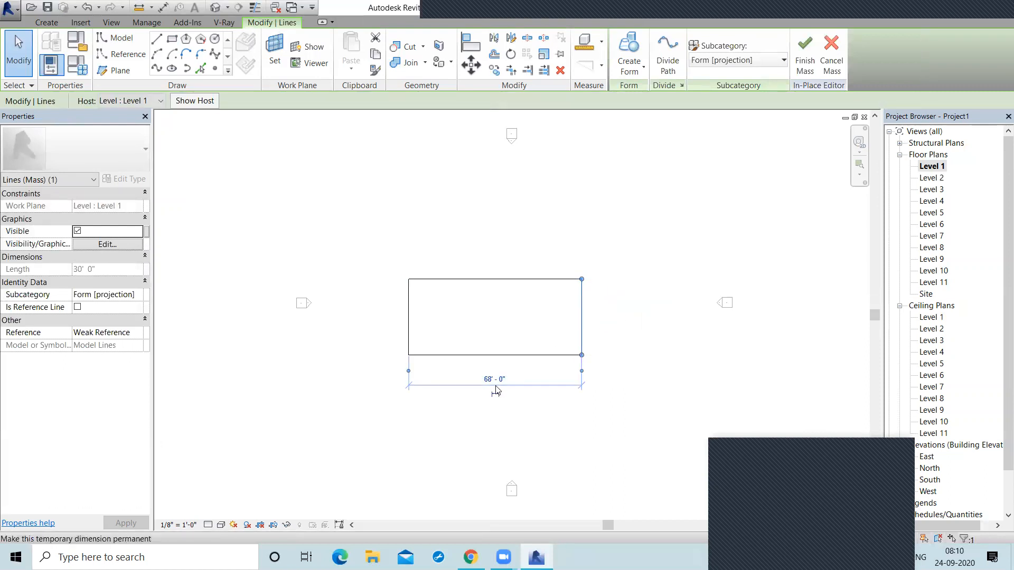
{"action": "left_click", "coordinate": [496, 380]}
{"action": "type", "text": "50"}
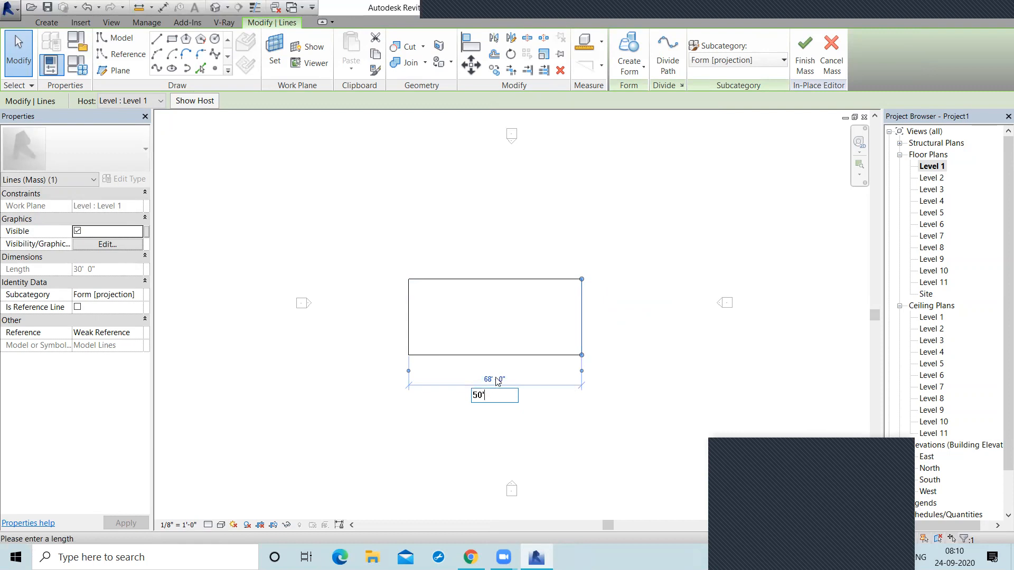
{"action": "key", "text": "Return"}
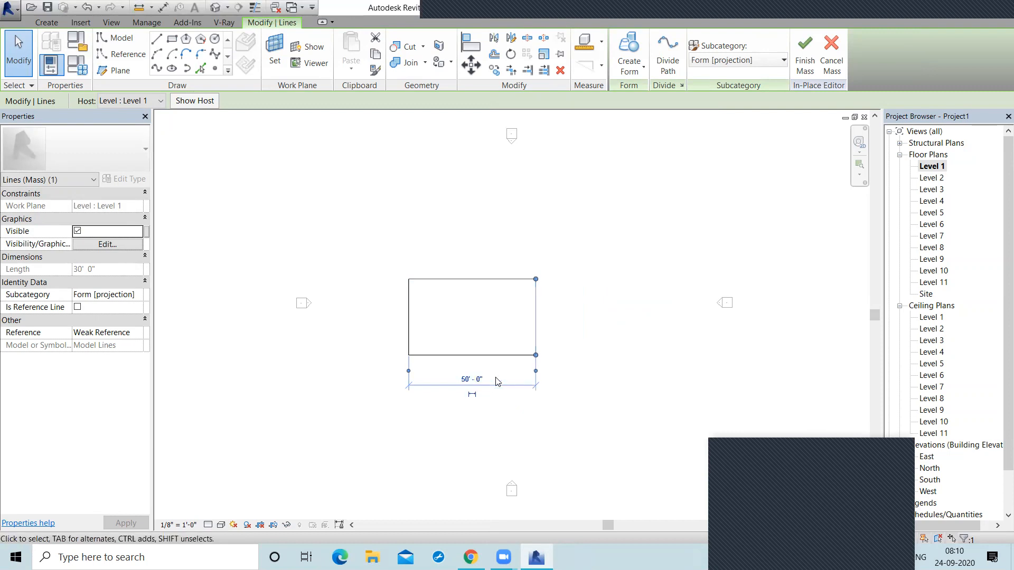
{"action": "left_click", "coordinate": [509, 426]}
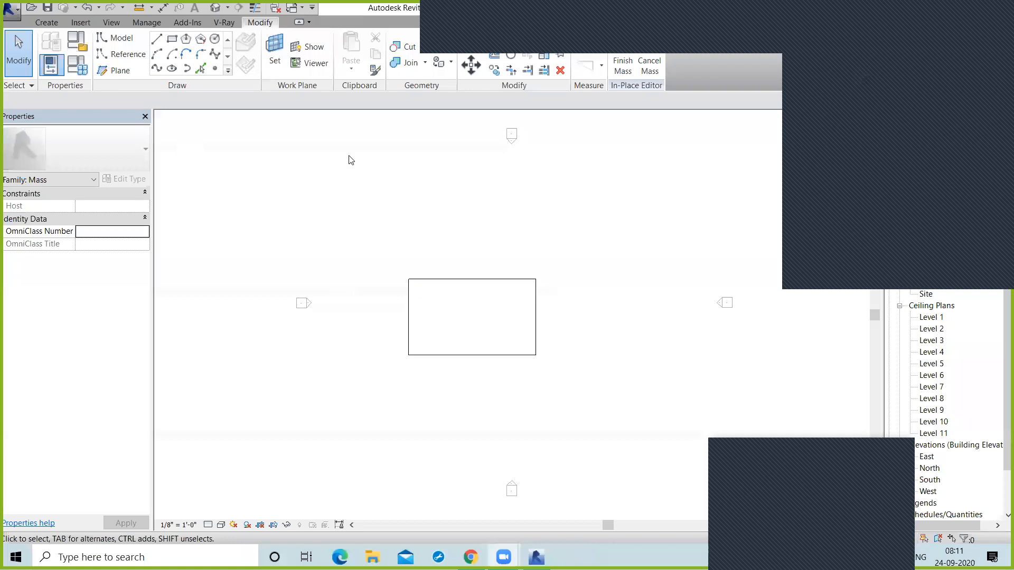
Draw an outward-bulging arc between the rectangle's two upper corners and delete the straight upper edge.
{"action": "left_click", "coordinate": [536, 280]}
{"action": "left_click", "coordinate": [480, 257]}
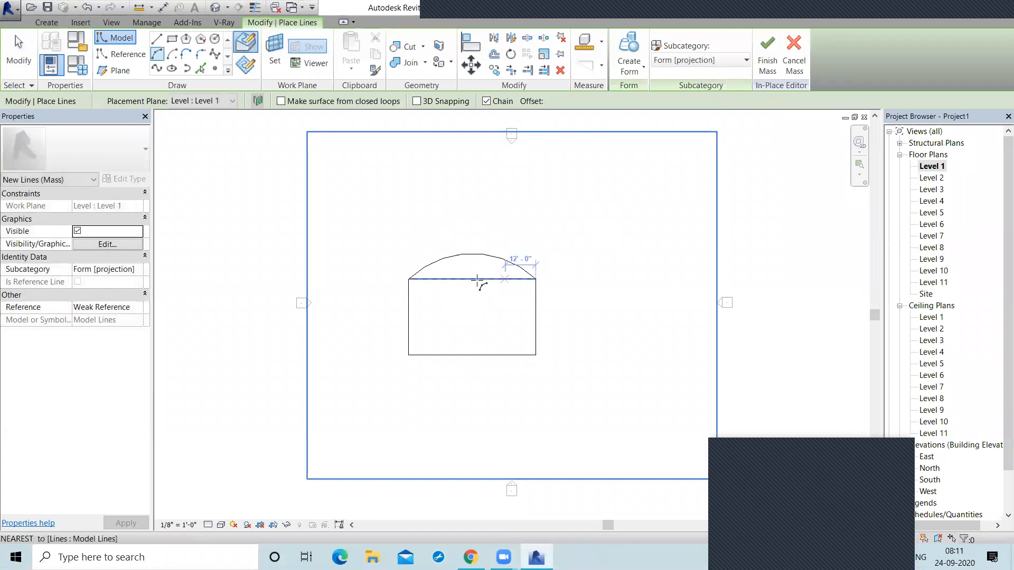
{"action": "right_click", "coordinate": [474, 296]}
{"action": "key", "text": "Escape"}
{"action": "key", "text": "Escape"}
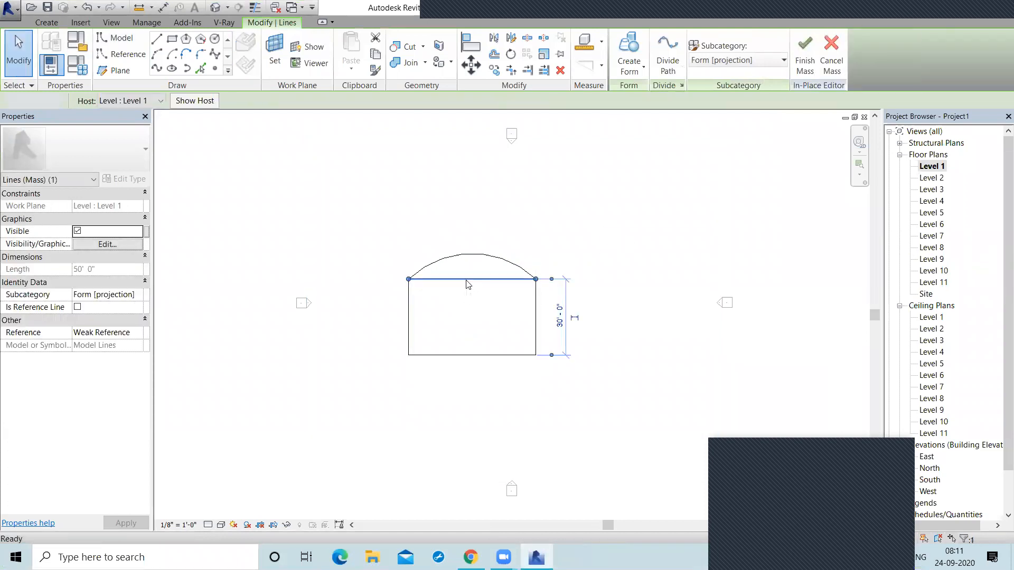
{"action": "left_click", "coordinate": [472, 323]}
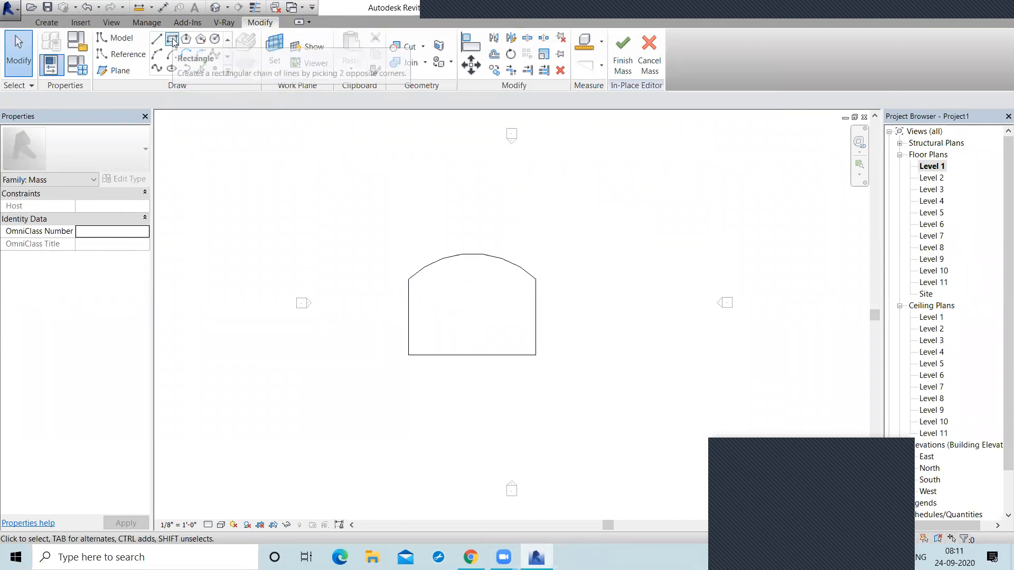
Draw two circles of 8' radius centred on the midpoints of the profile's left and right edges.
{"action": "left_click", "coordinate": [215, 39]}
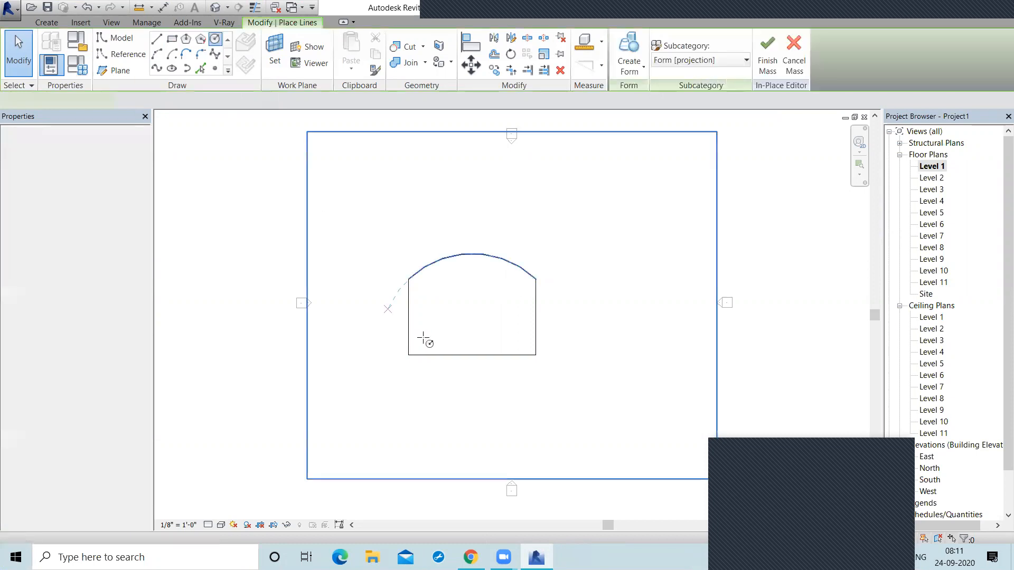
{"action": "left_click", "coordinate": [408, 317]}
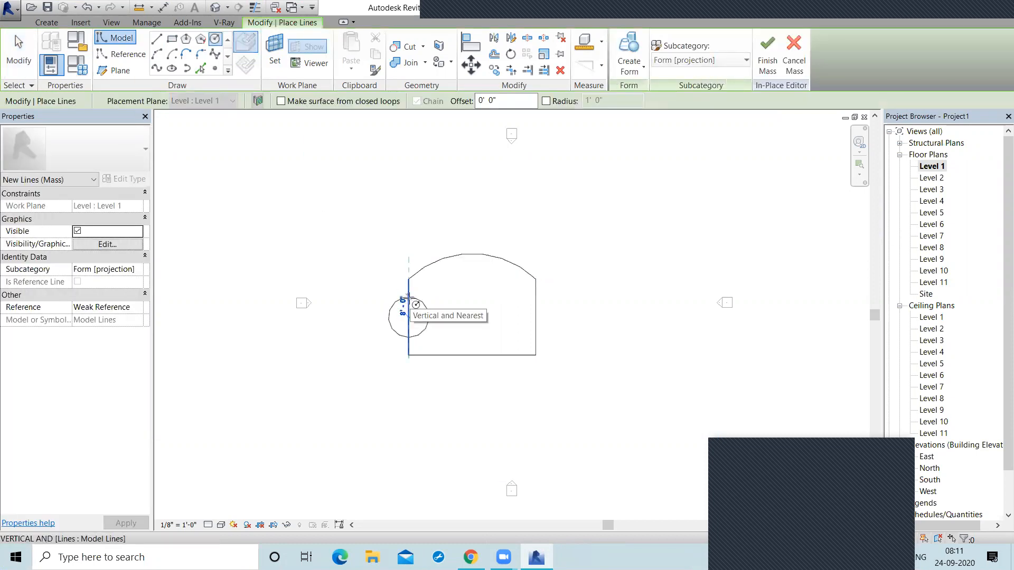
{"action": "left_click", "coordinate": [408, 297]}
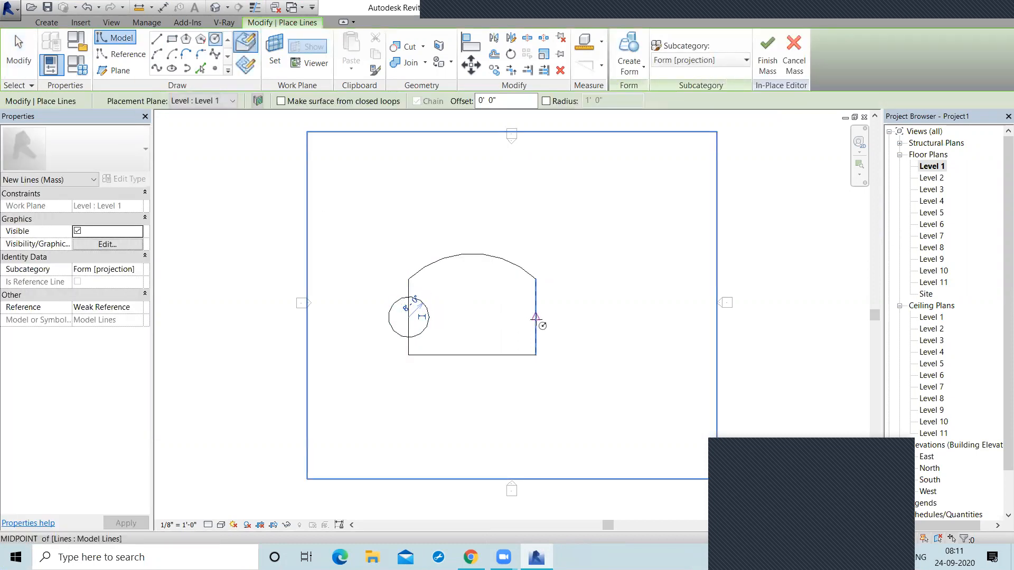
{"action": "left_click", "coordinate": [534, 304]}
{"action": "left_click", "coordinate": [535, 298]}
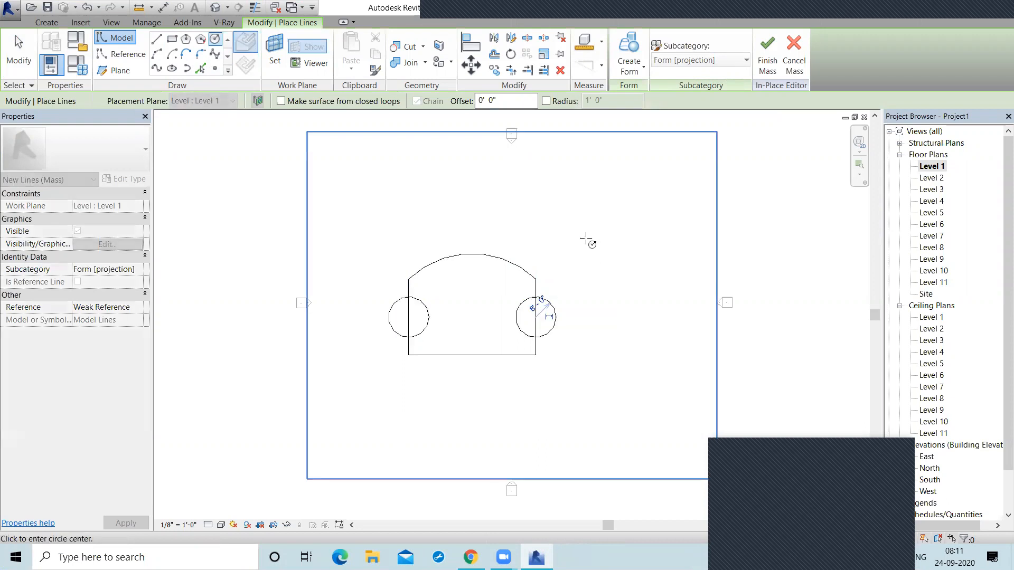
{"action": "right_click", "coordinate": [383, 194]}
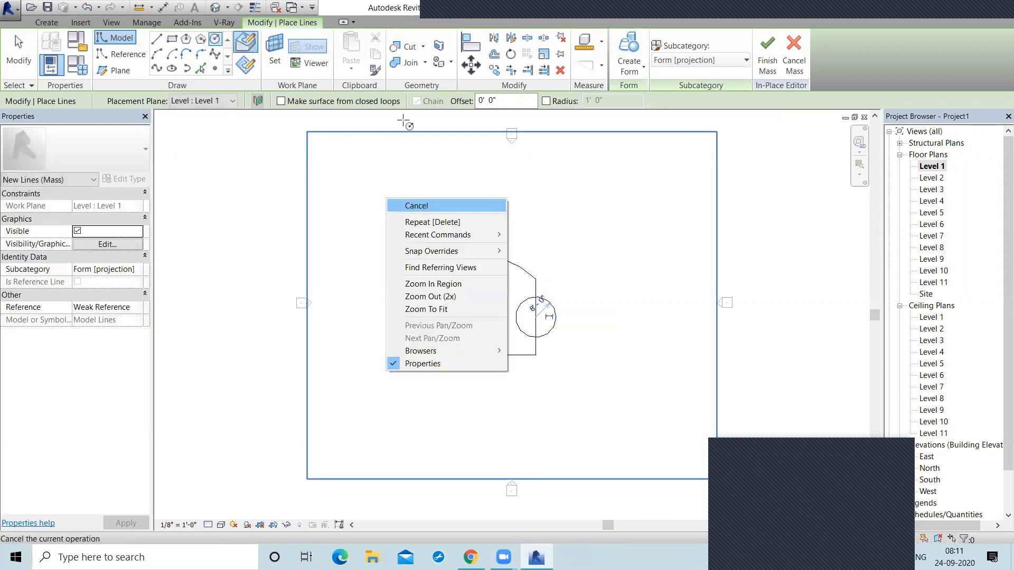
{"action": "key", "text": "Escape"}
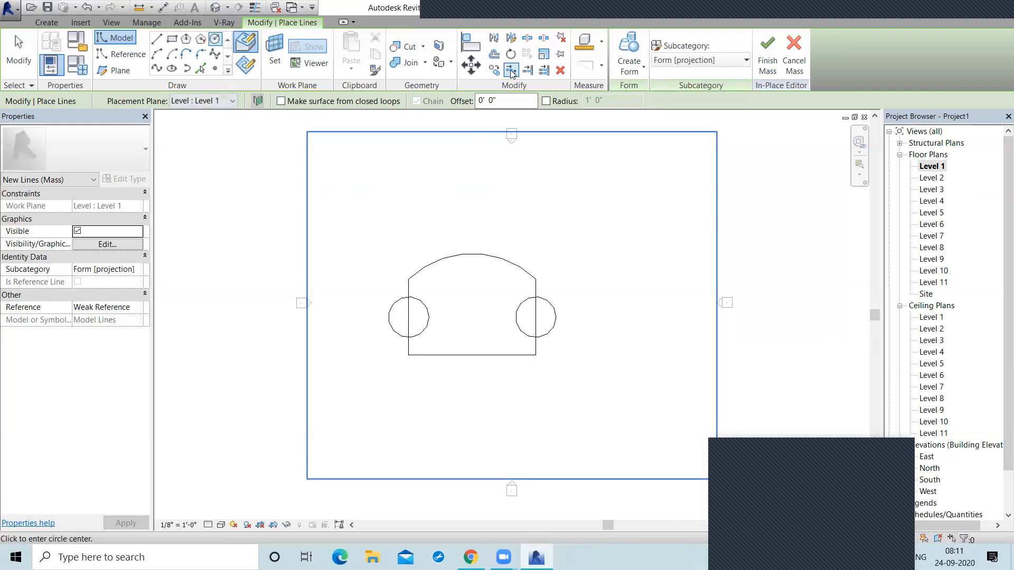
{"action": "key", "text": "Escape"}
Split the left circle near its upper and lower crossings with the profile's left edge.
{"action": "left_click", "coordinate": [409, 297]}
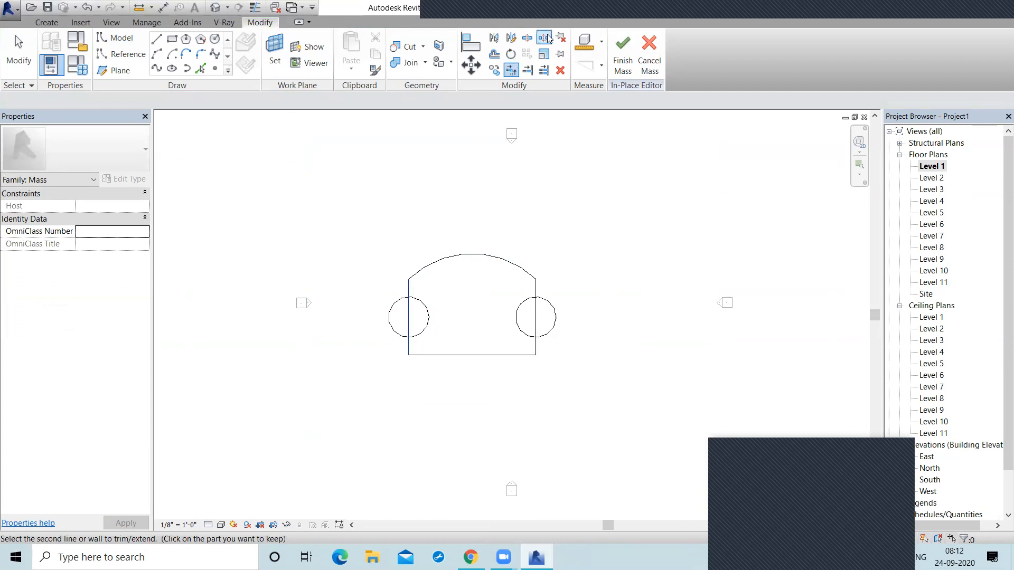
{"action": "left_click", "coordinate": [526, 38]}
{"action": "scroll", "coordinate": [415, 264], "scroll_direction": "up", "scroll_amount": 2}
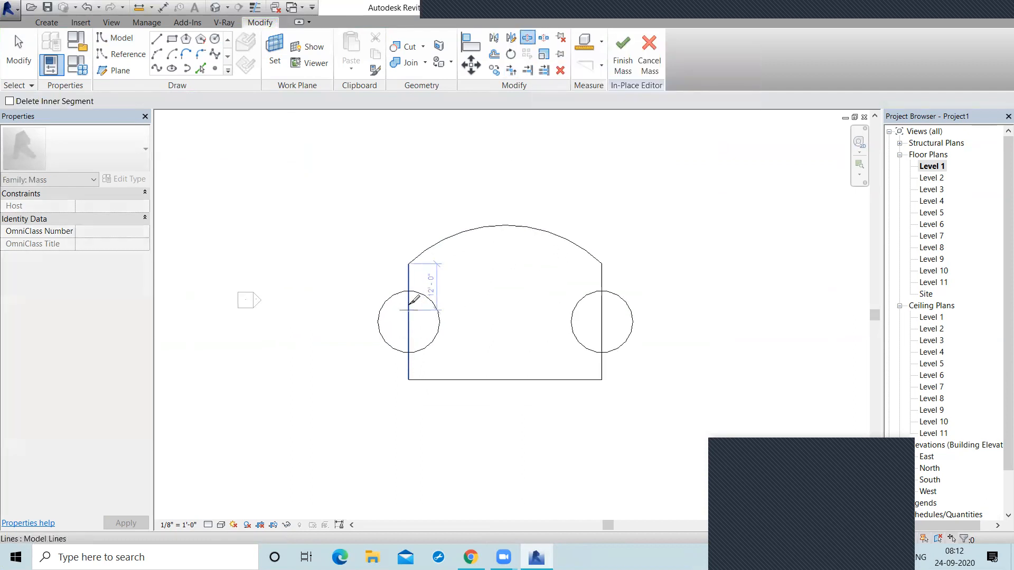
{"action": "left_click", "coordinate": [408, 289]}
{"action": "left_click", "coordinate": [416, 359]}
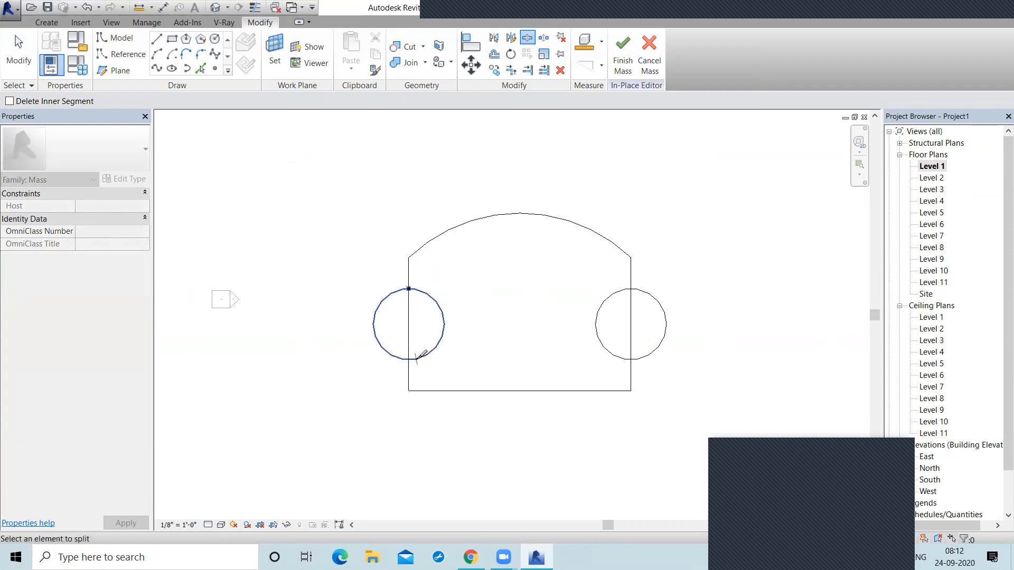
{"action": "right_click", "coordinate": [478, 290]}
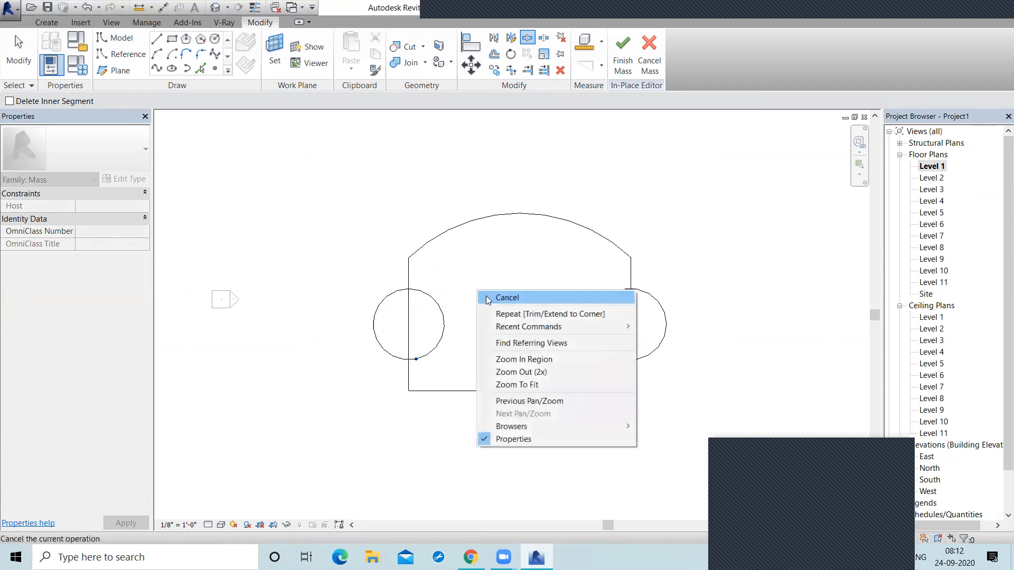
{"action": "left_click", "coordinate": [438, 329]}
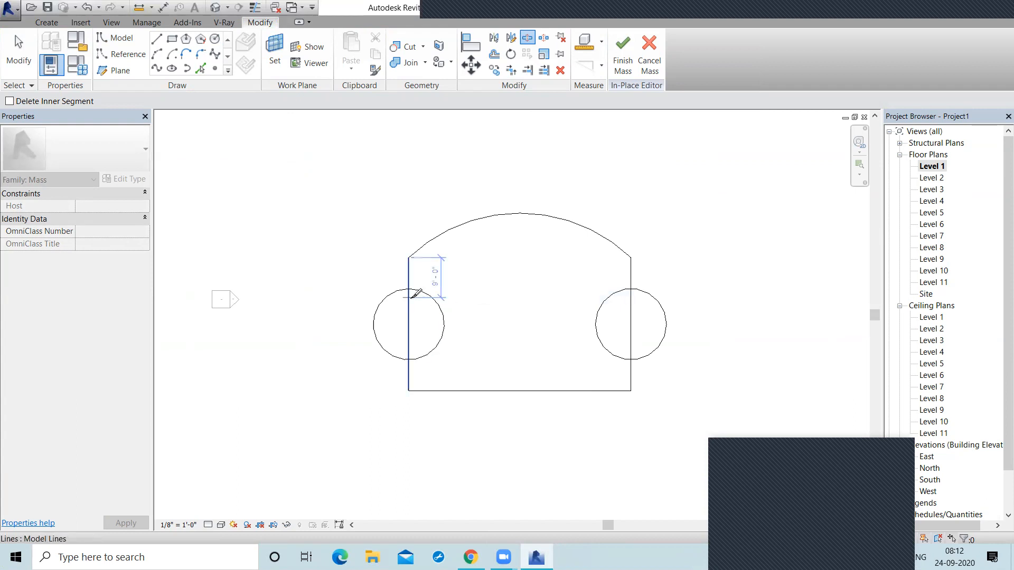
{"action": "right_click", "coordinate": [480, 299]}
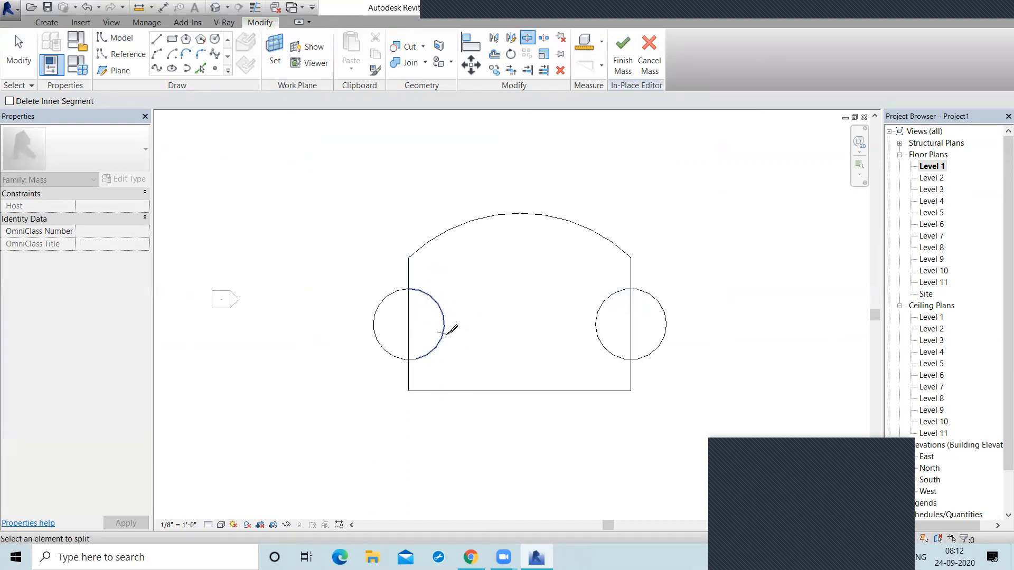
Delete the half of the left circle that lies inside the profile.
{"action": "right_click", "coordinate": [471, 330]}
{"action": "left_click", "coordinate": [482, 338]}
{"action": "key", "text": "Tab"}
{"action": "left_click", "coordinate": [445, 326]}
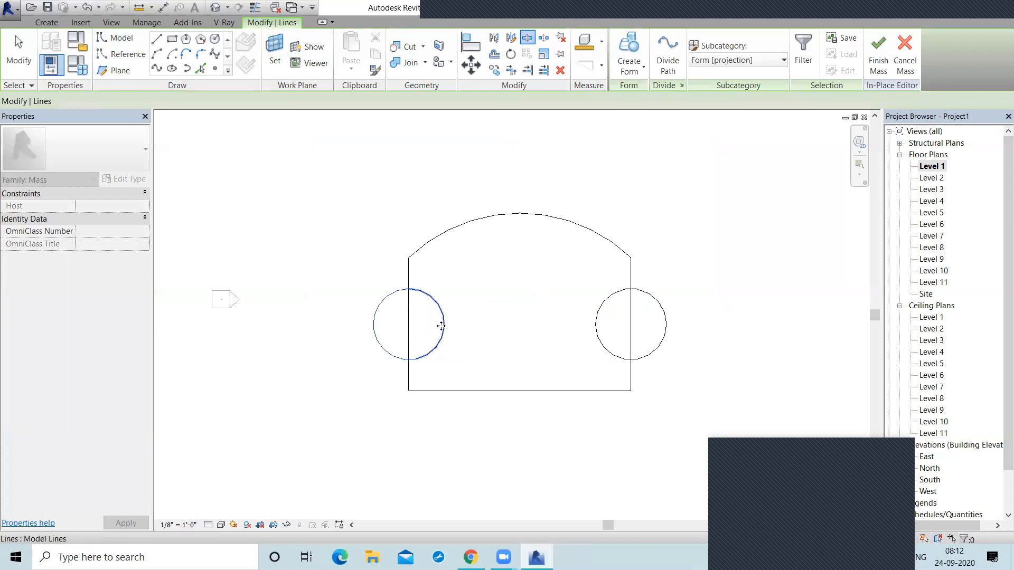
{"action": "left_click", "coordinate": [442, 330]}
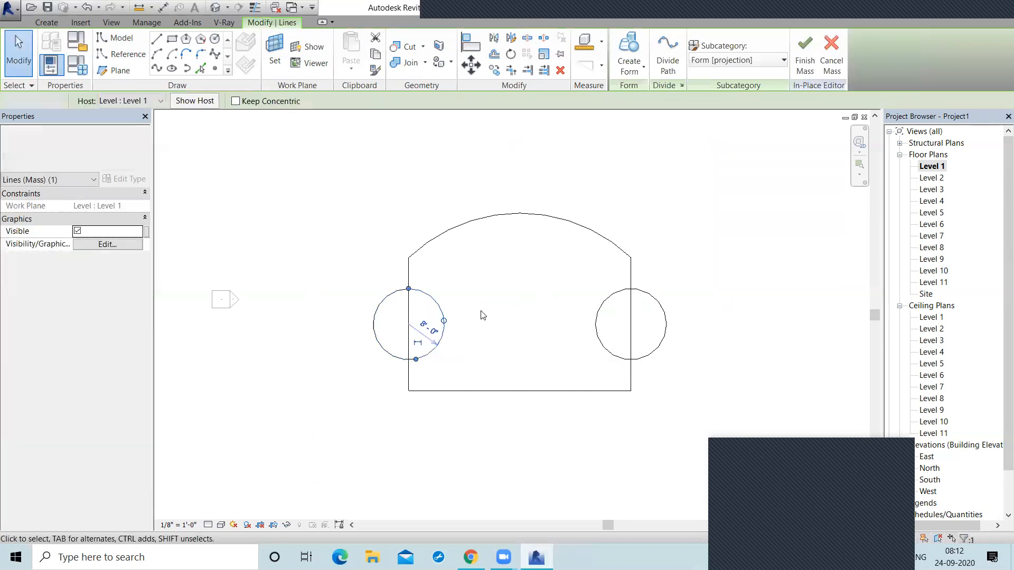
{"action": "key", "text": "Delete"}
Trim the left edge and the remaining outer arc to corners at both the upper and lower crossings.
{"action": "left_click", "coordinate": [511, 70]}
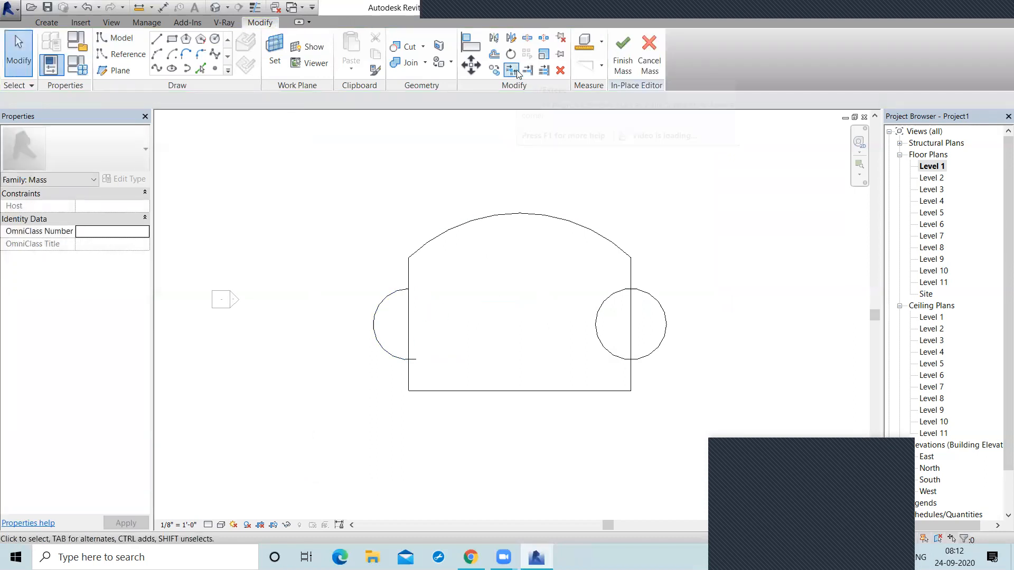
{"action": "left_click", "coordinate": [410, 289]}
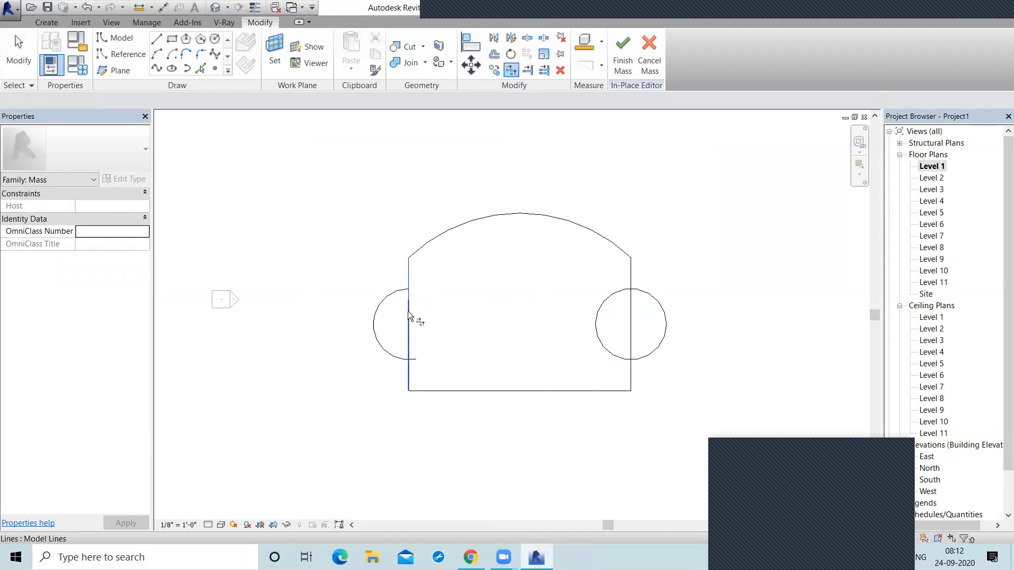
{"action": "left_click", "coordinate": [398, 294]}
{"action": "left_click", "coordinate": [391, 359]}
{"action": "left_click", "coordinate": [409, 376]}
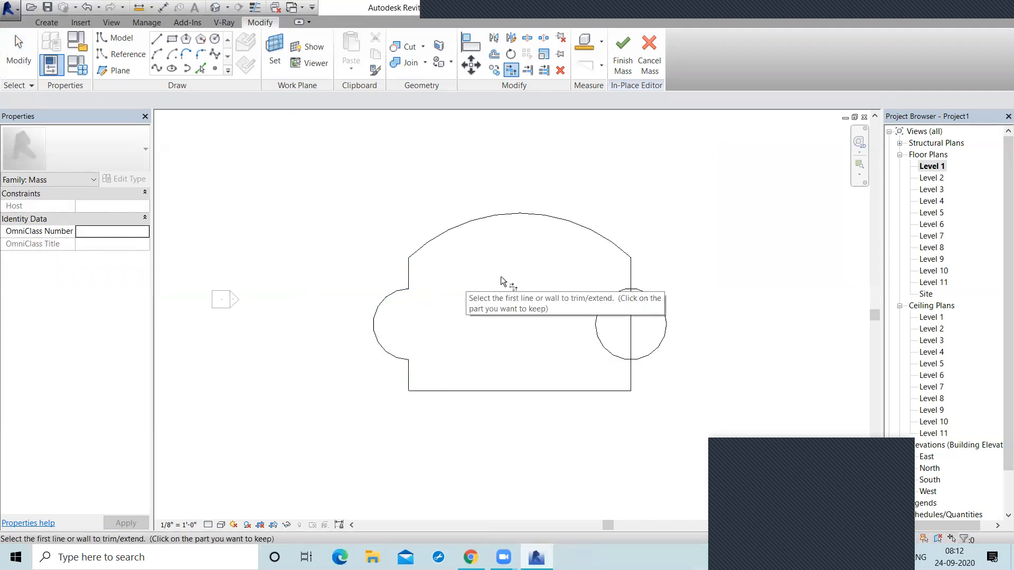
Split the right circle near its crossings with the right edge and delete its inner half.
{"action": "left_click", "coordinate": [528, 38]}
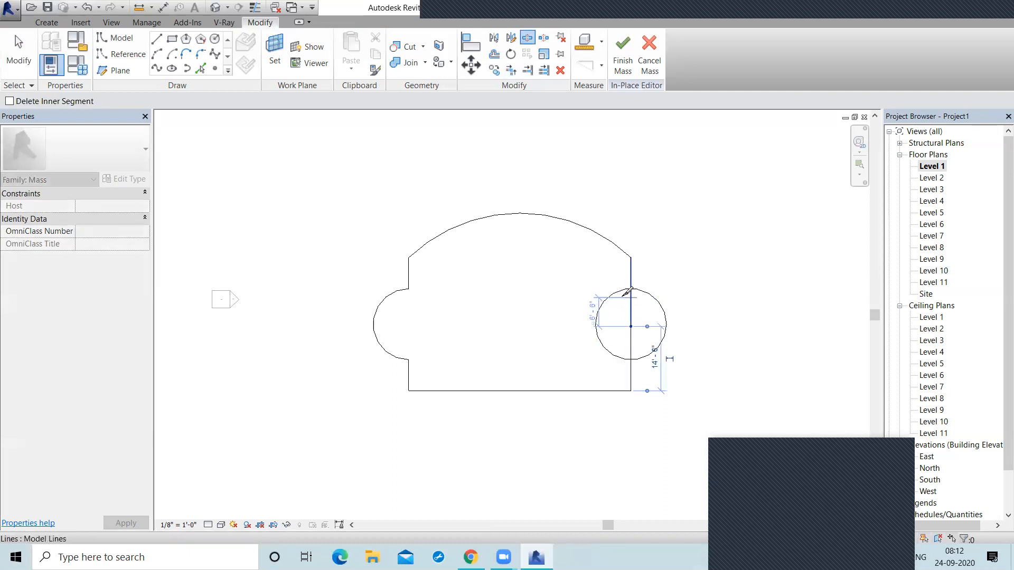
{"action": "left_click", "coordinate": [623, 289]}
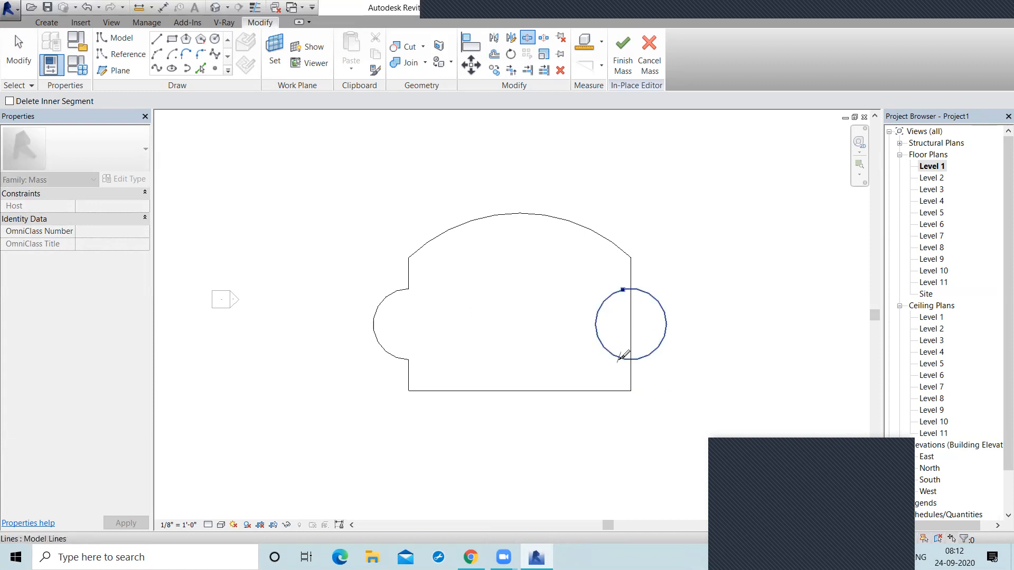
{"action": "right_click", "coordinate": [527, 305]}
{"action": "right_click", "coordinate": [532, 324]}
{"action": "left_click", "coordinate": [550, 331]}
{"action": "left_click", "coordinate": [597, 323]}
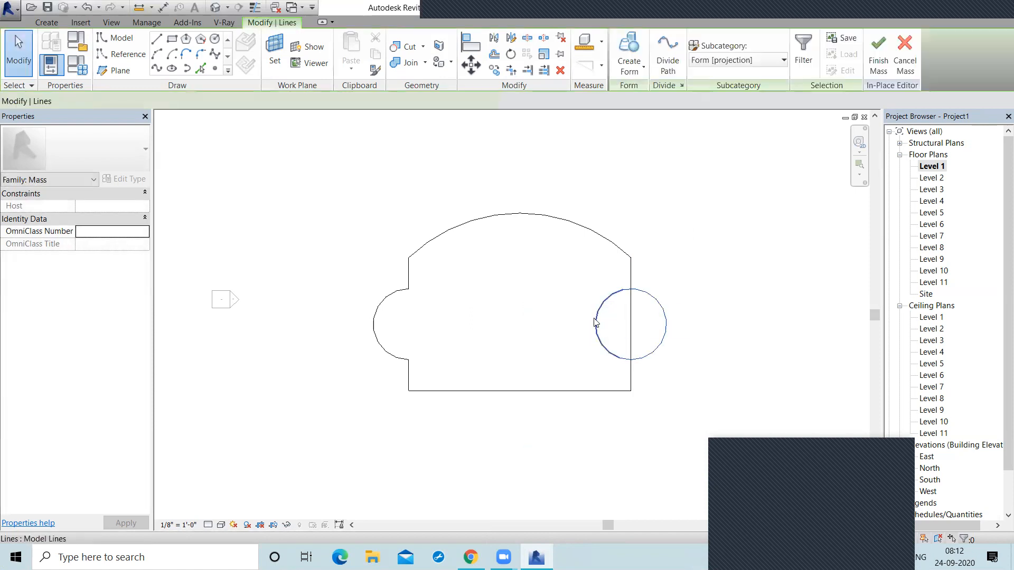
{"action": "key", "text": "Delete"}
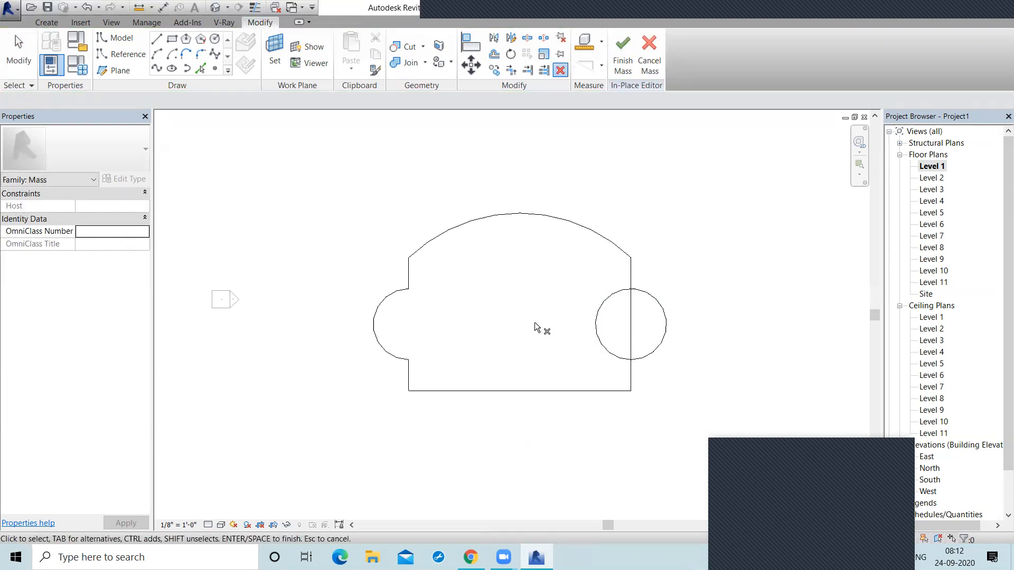
{"action": "left_click", "coordinate": [597, 323]}
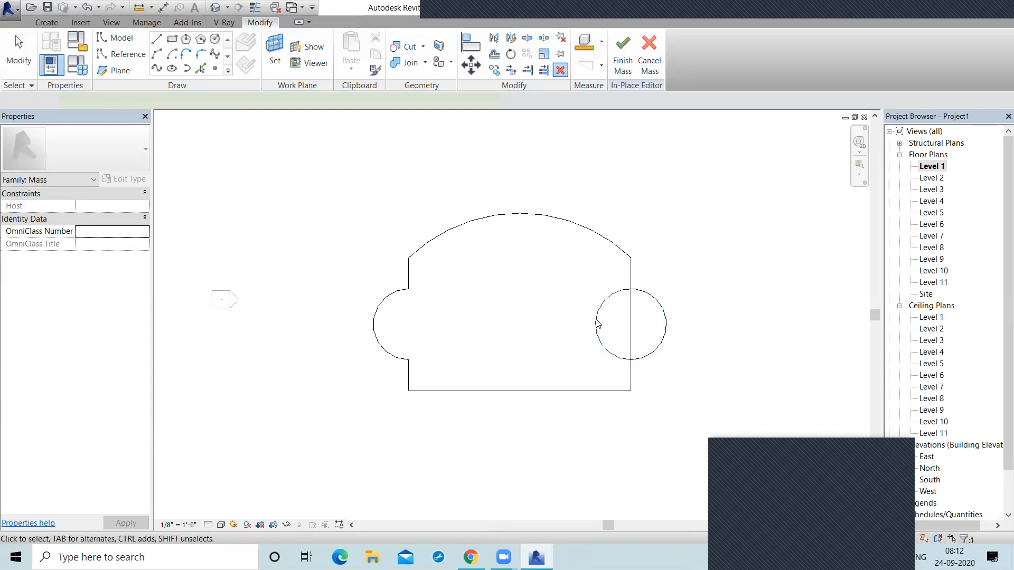
Trim the profile's right edge and the remaining outer arc to corners at both the upper and lower crossings.
{"action": "left_click", "coordinate": [511, 70]}
{"action": "left_click", "coordinate": [644, 294]}
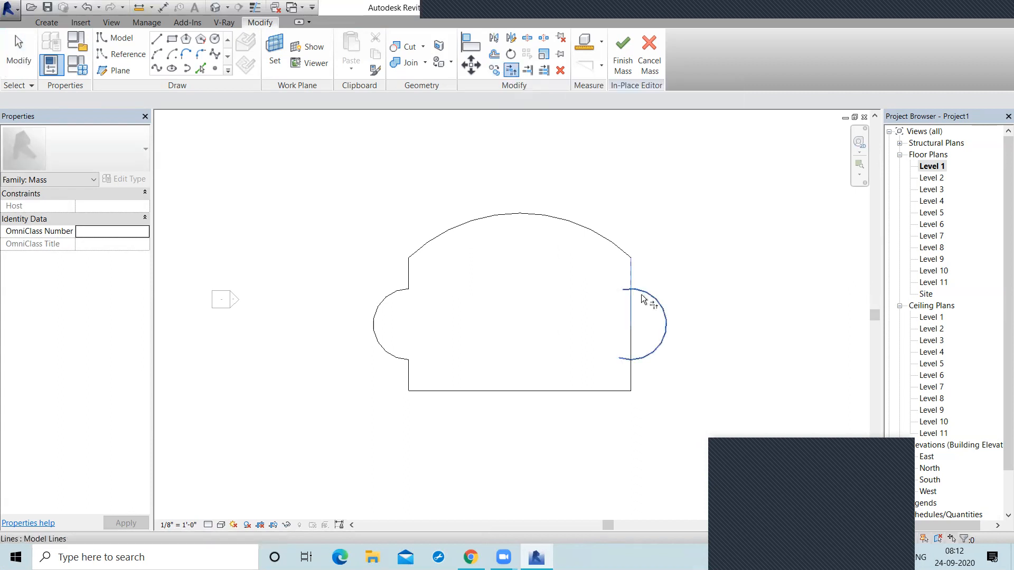
{"action": "left_click", "coordinate": [631, 366]}
{"action": "left_click", "coordinate": [630, 371]}
{"action": "left_click", "coordinate": [643, 358]}
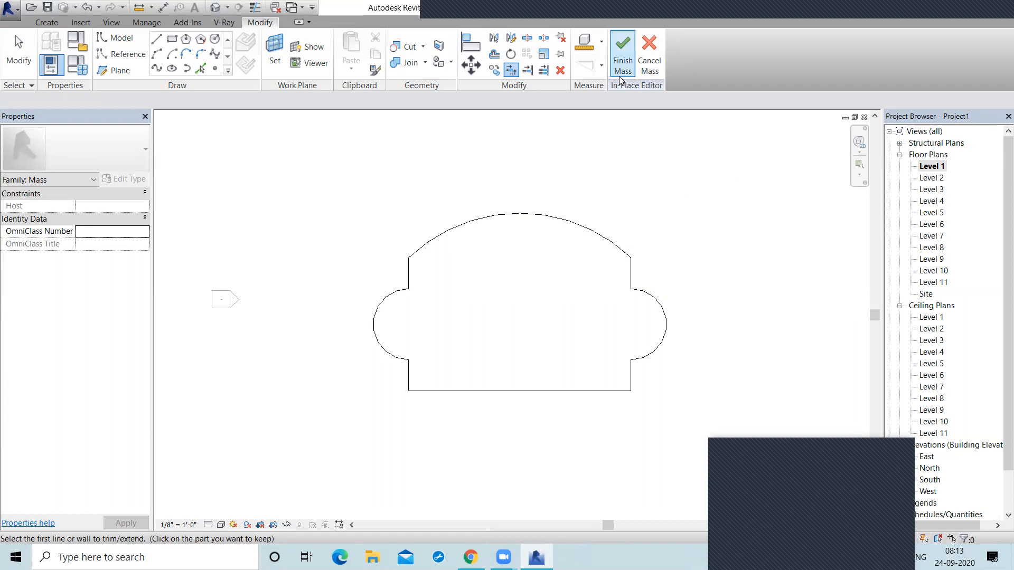
{"action": "right_click", "coordinate": [305, 175]}
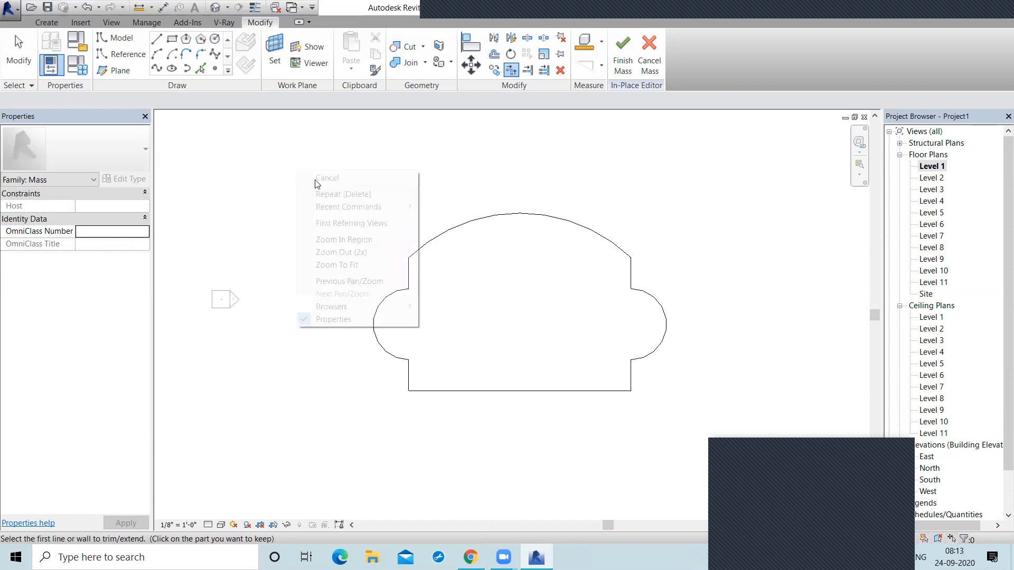
{"action": "left_click", "coordinate": [320, 175]}
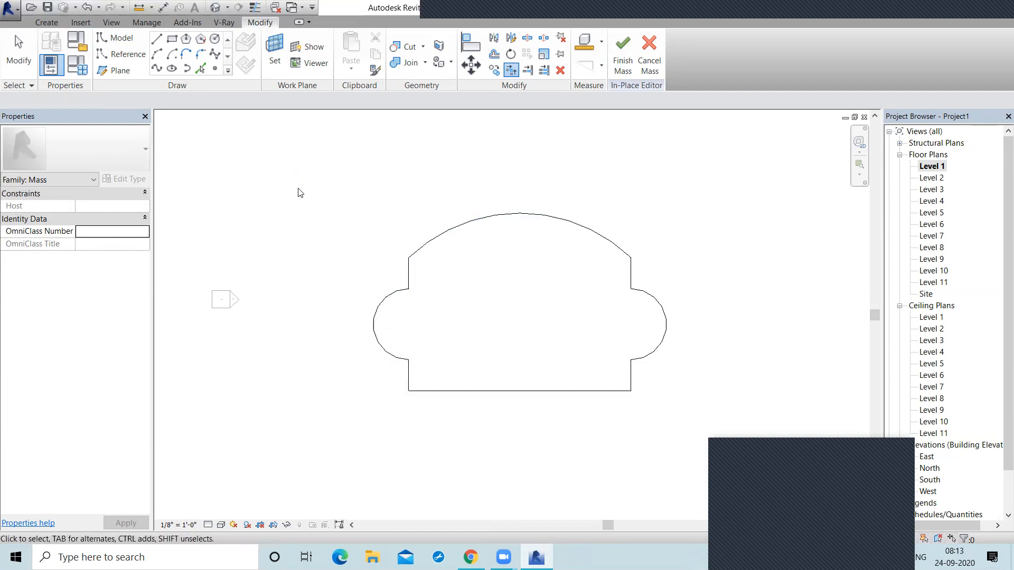
Copy the whole closed profile and paste it aligned to Levels 3, 5, 7, 9 and 11.
{"action": "scroll", "coordinate": [299, 193], "scroll_direction": "down", "scroll_amount": 1}
{"action": "left_click_drag", "start_coordinate": [291, 170], "coordinate": [598, 391]}
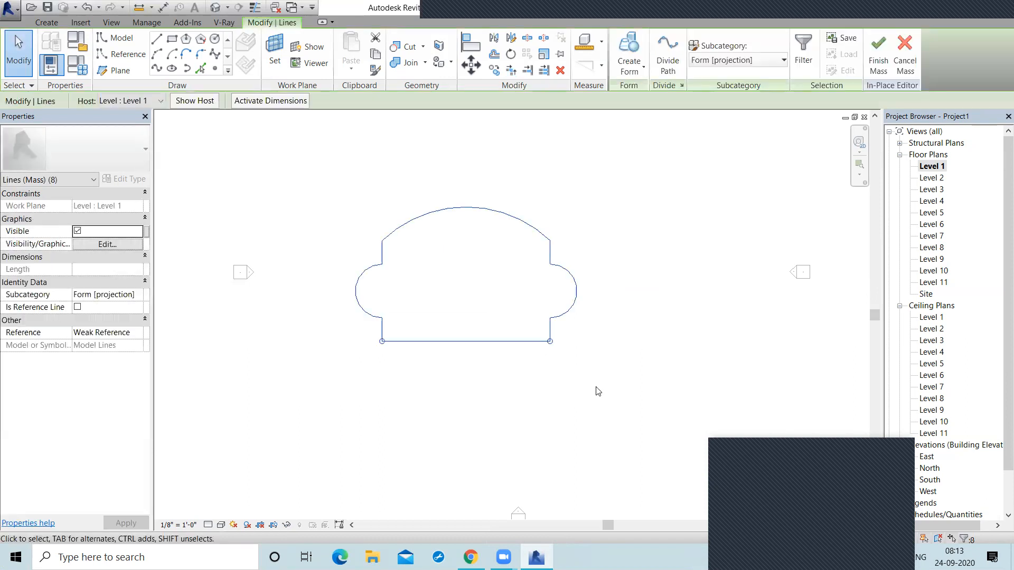
{"action": "left_click", "coordinate": [378, 57]}
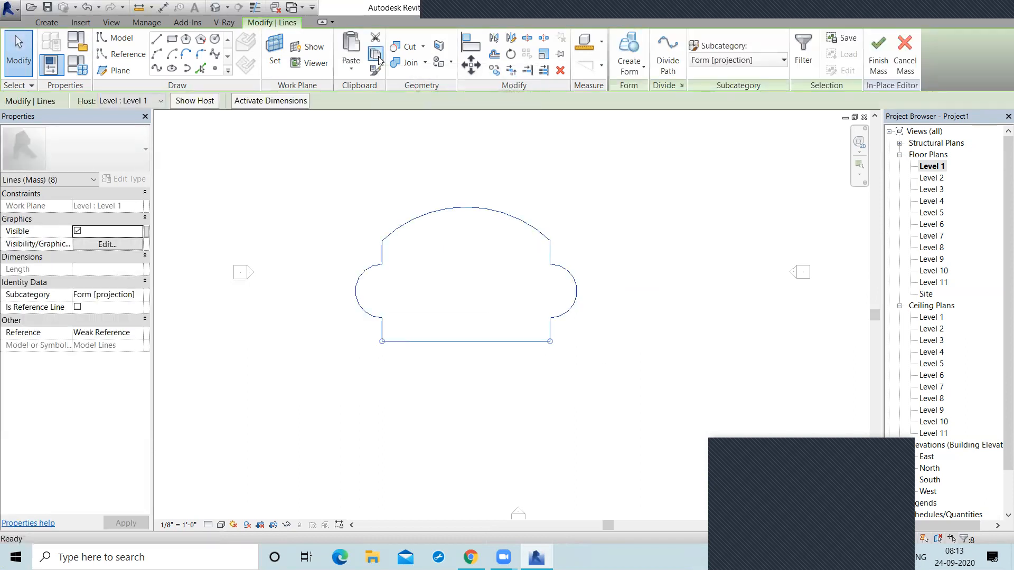
{"action": "left_click", "coordinate": [351, 70]}
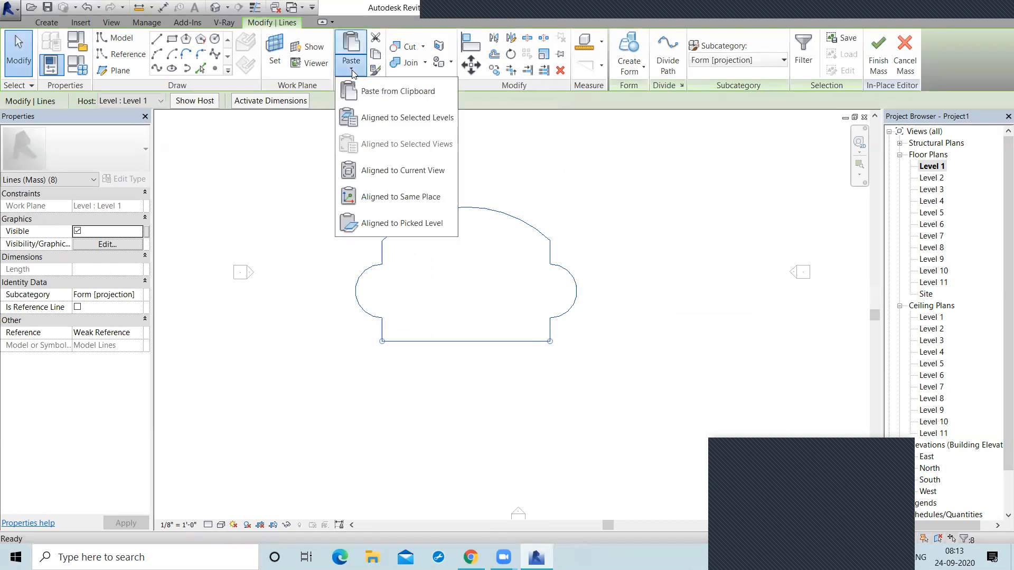
{"action": "left_click", "coordinate": [389, 118]}
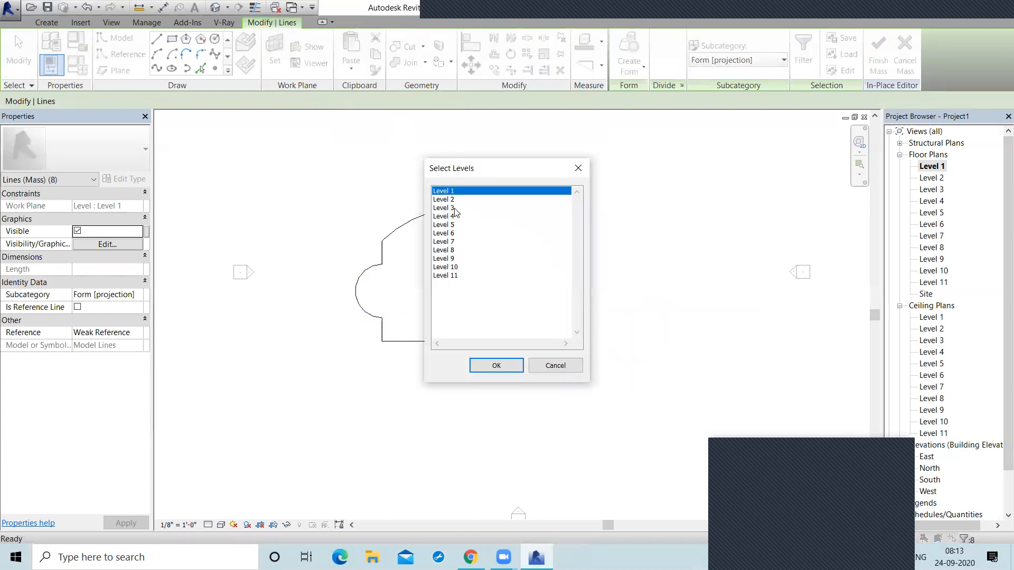
{"action": "left_click", "coordinate": [454, 208]}
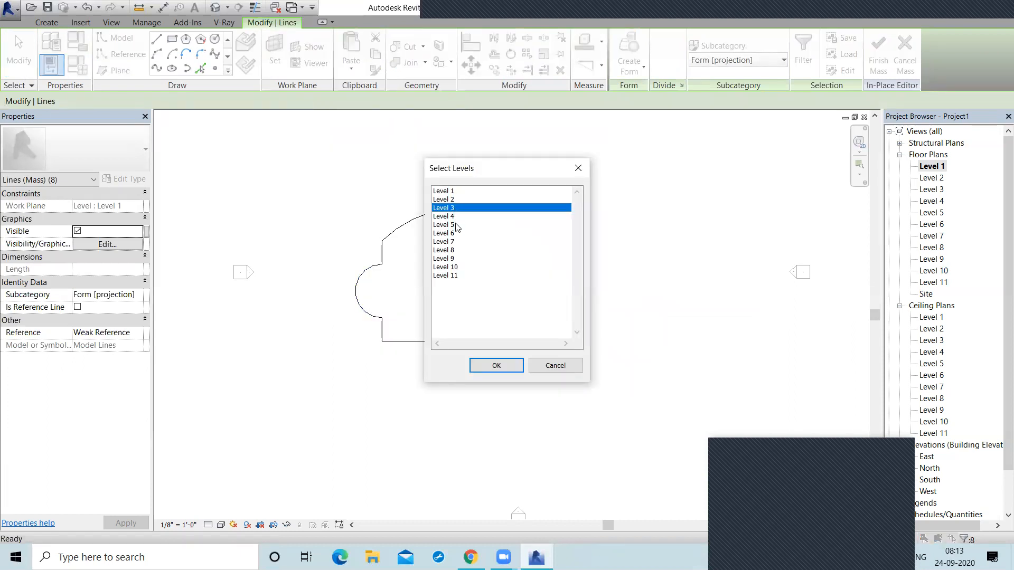
{"action": "left_click", "coordinate": [457, 226], "text": "ctrl"}
{"action": "left_click", "coordinate": [455, 242], "text": "ctrl"}
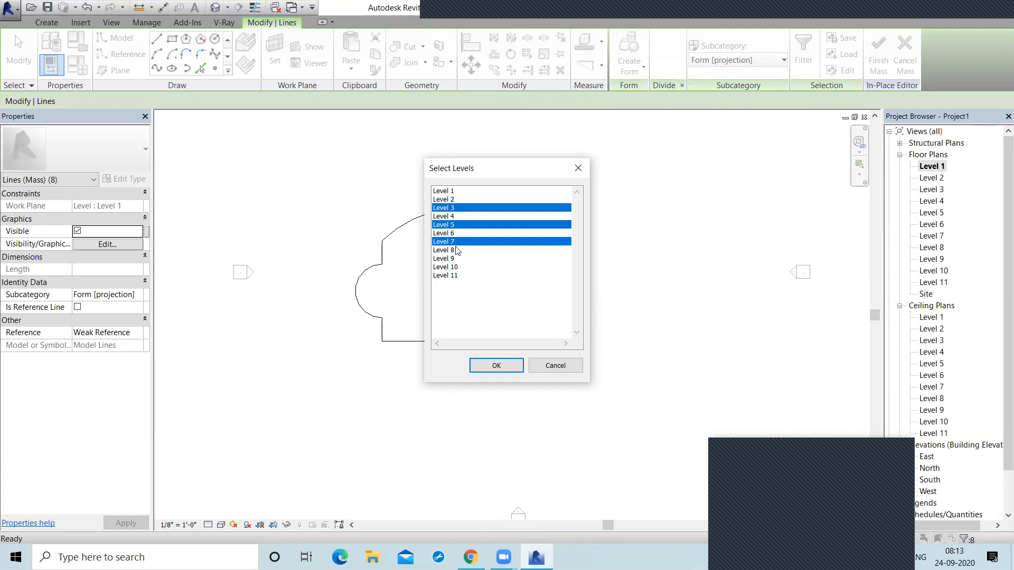
{"action": "left_click", "coordinate": [458, 259], "text": "ctrl"}
{"action": "left_click", "coordinate": [460, 276], "text": "ctrl"}
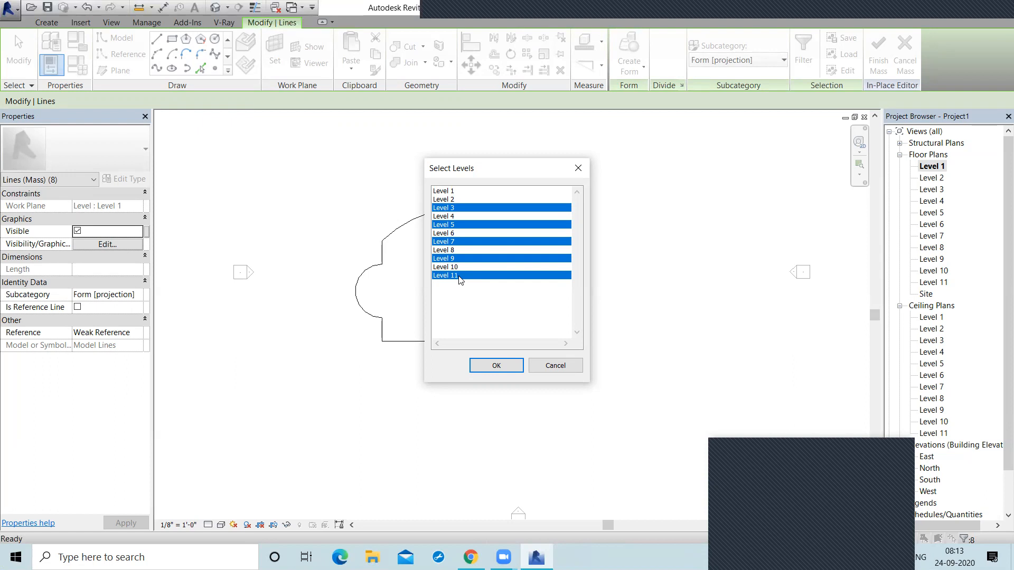
{"action": "left_click", "coordinate": [496, 366]}
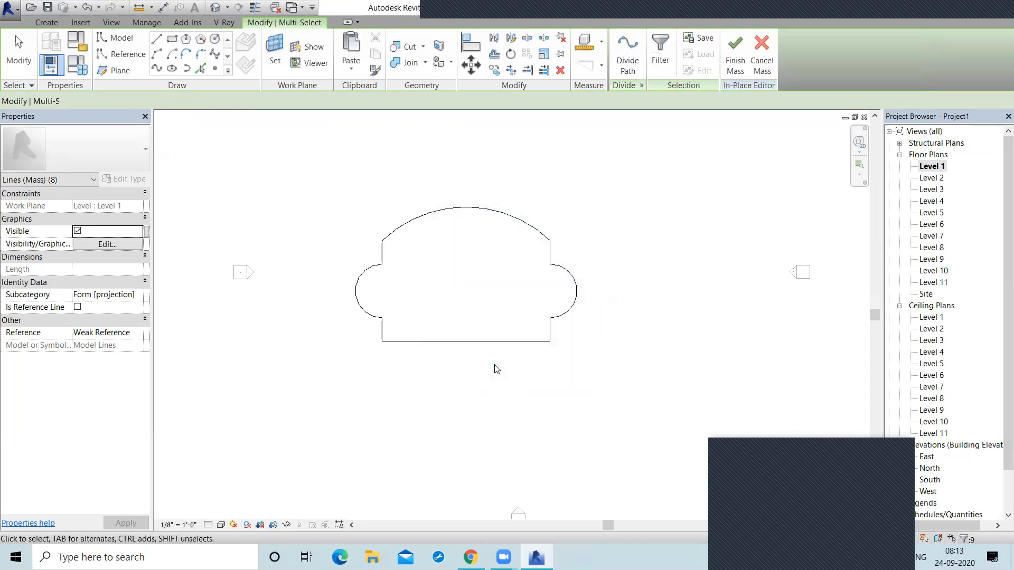
Open the Level 3 floor plan and clear the current selection.
{"action": "double_click", "coordinate": [938, 194]}
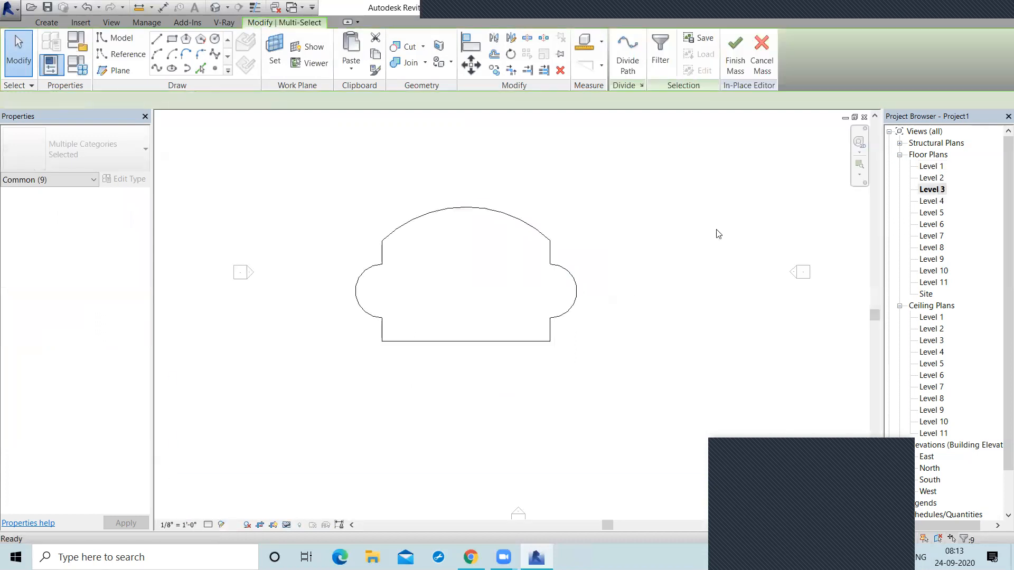
{"action": "scroll", "coordinate": [432, 283], "scroll_direction": "down", "scroll_amount": 1}
{"action": "scroll", "coordinate": [432, 283], "scroll_direction": "down", "scroll_amount": 1}
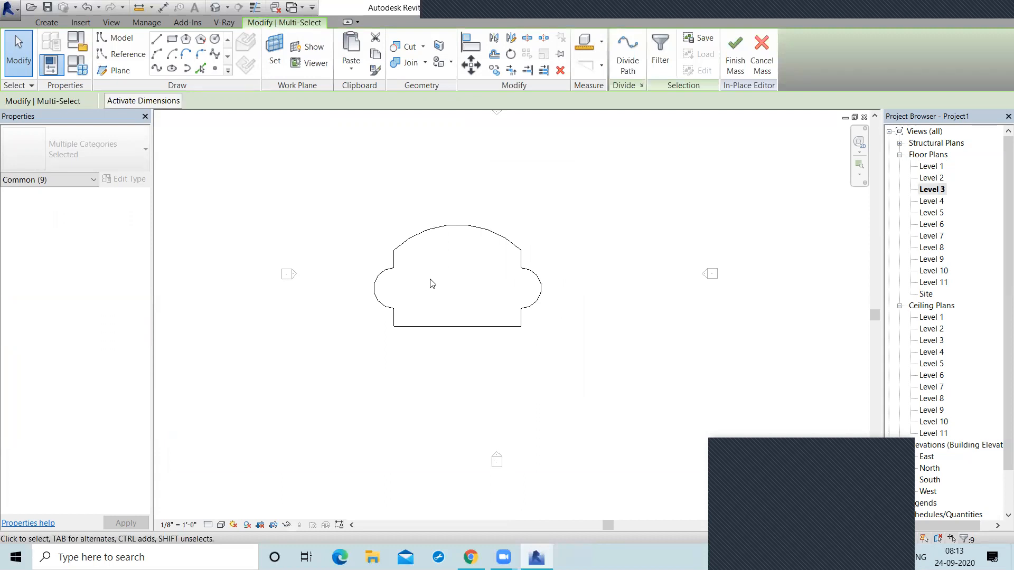
{"action": "left_click", "coordinate": [336, 204]}
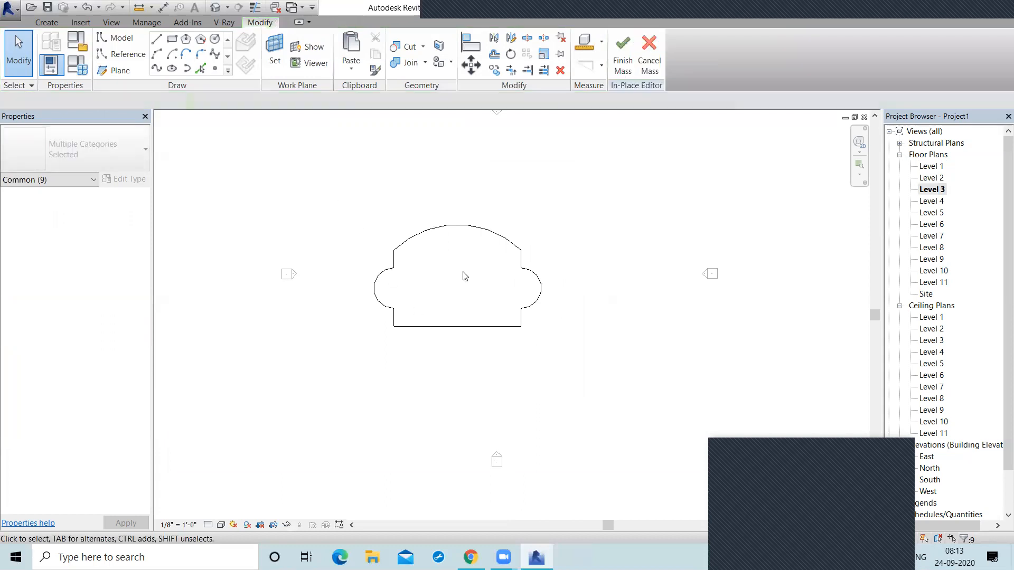
{"action": "key", "text": "Tab"}
{"action": "left_click", "coordinate": [447, 234]}
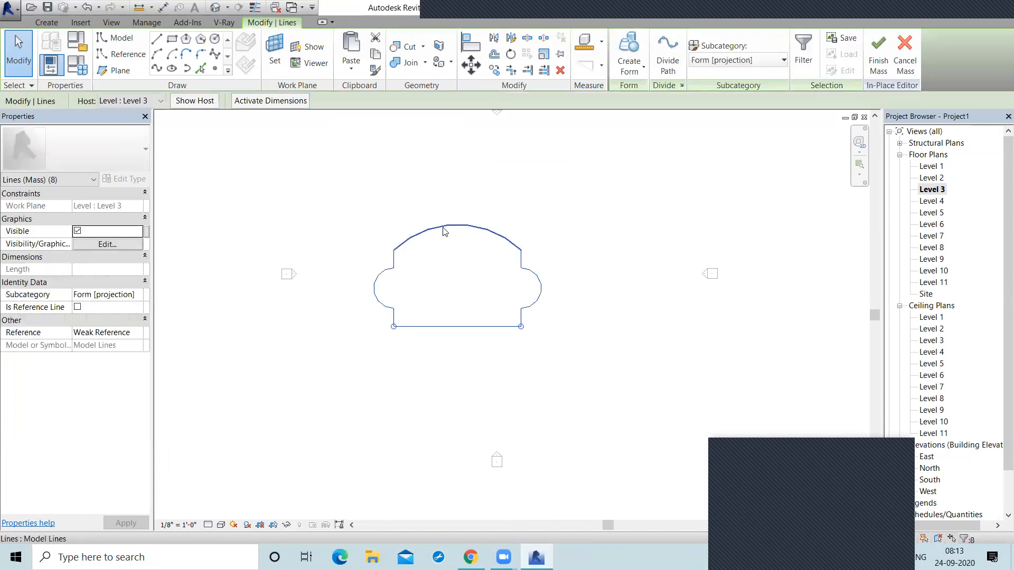
{"action": "left_click", "coordinate": [543, 54]}
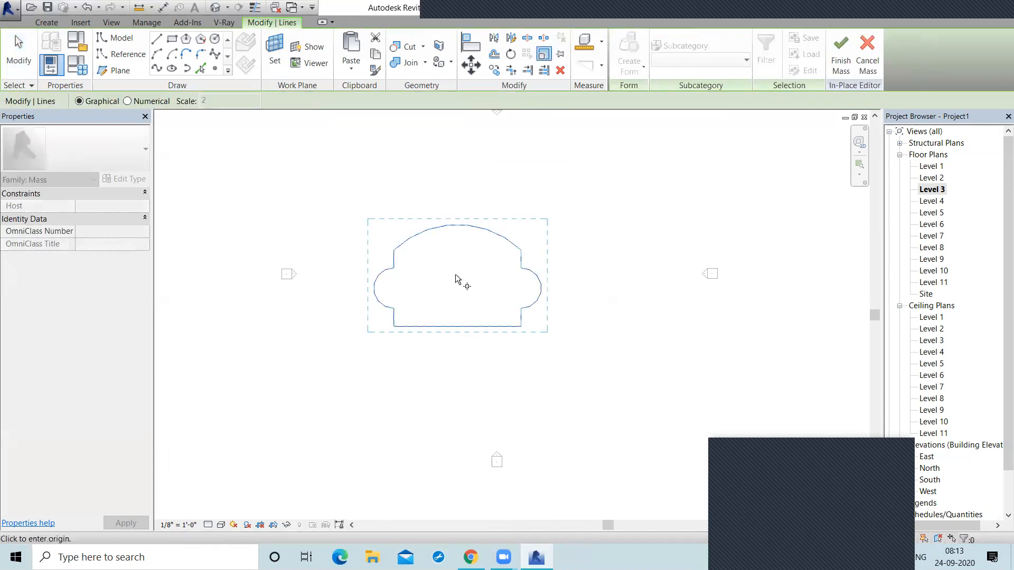
{"action": "left_click", "coordinate": [454, 281]}
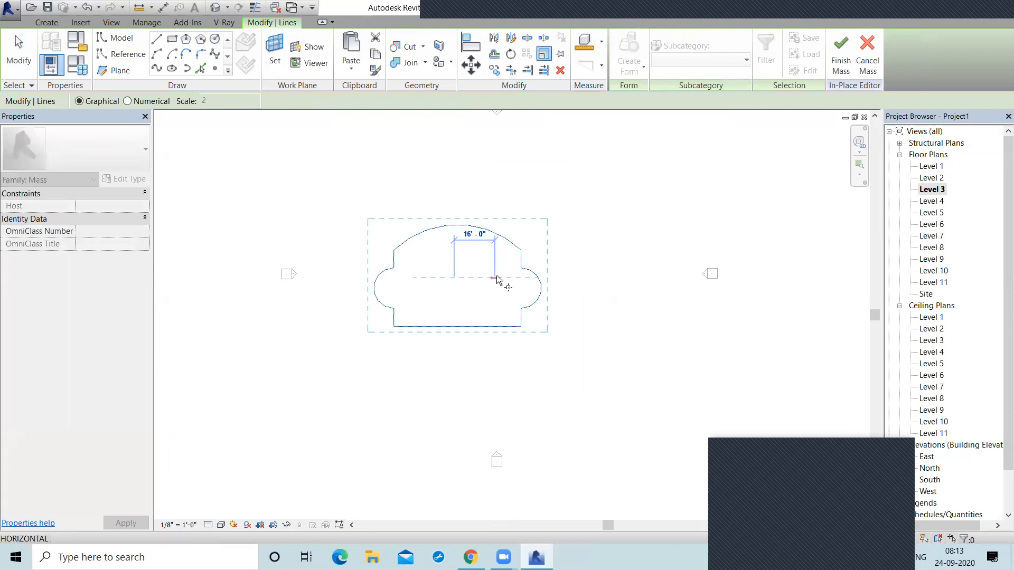
{"action": "left_click", "coordinate": [457, 277]}
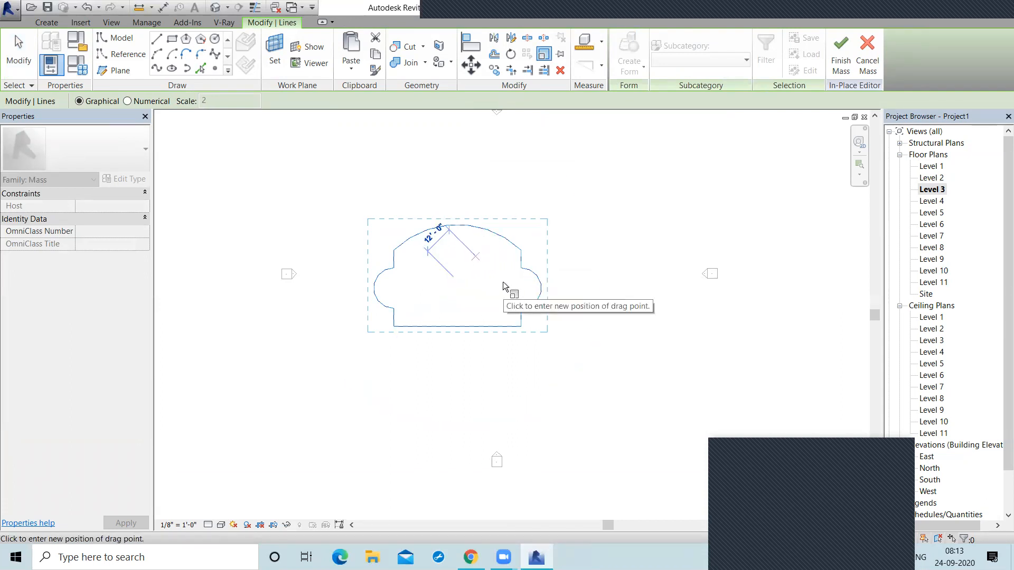
{"action": "key", "text": "Escape"}
{"action": "key", "text": "Escape"}
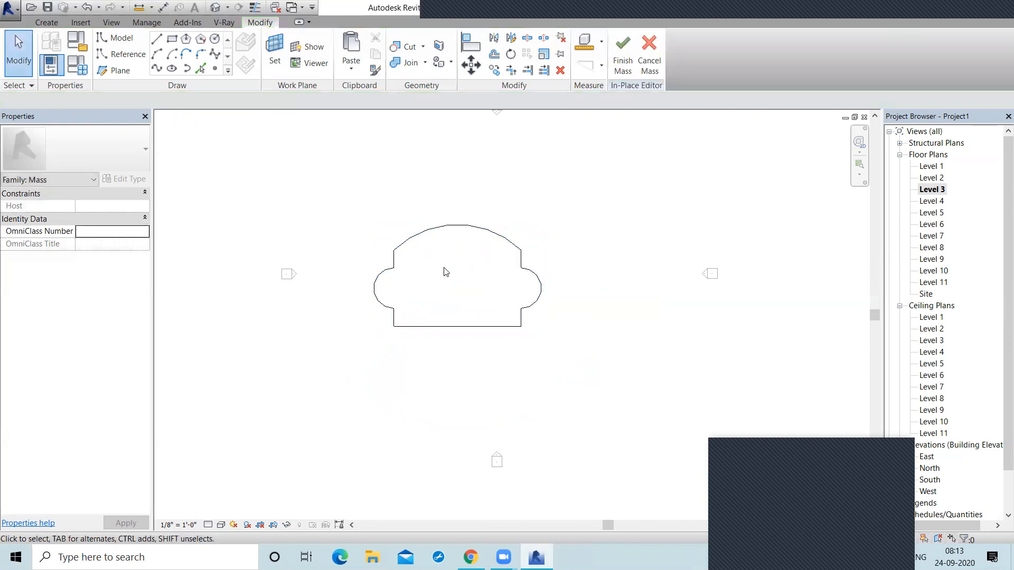
Scale the whole Level 3 profile graphically about its centre, from a horizontal reference length of 60' to 46'.
{"action": "left_click", "coordinate": [543, 54]}
{"action": "left_click_drag", "start_coordinate": [545, 335], "coordinate": [578, 371]}
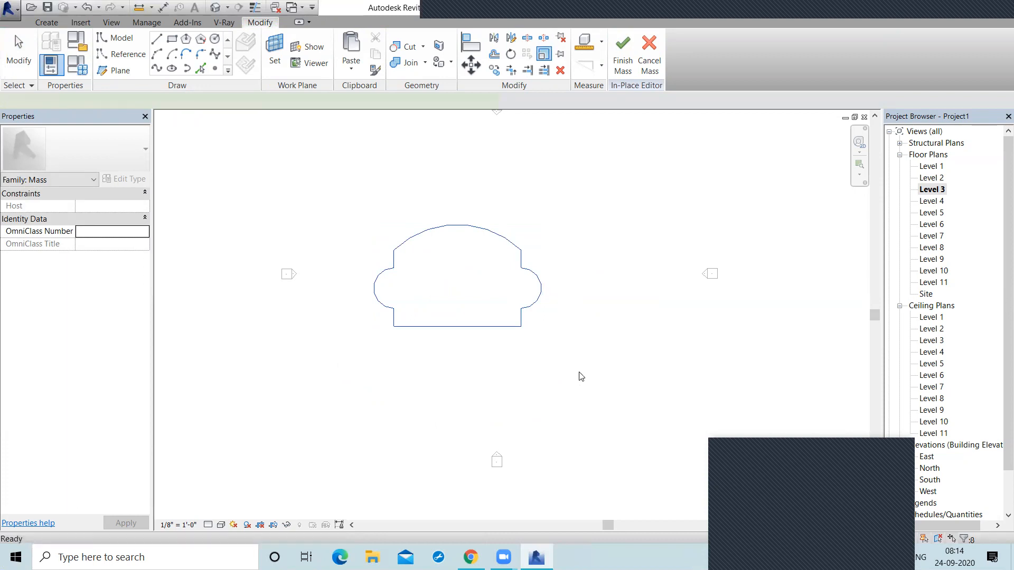
{"action": "key", "text": "Return"}
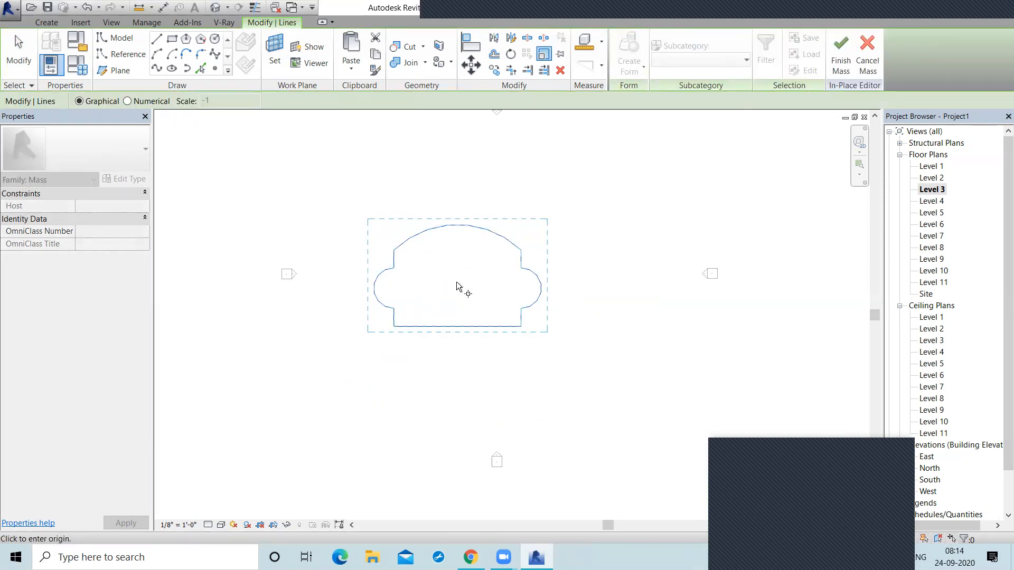
{"action": "left_click", "coordinate": [458, 285]}
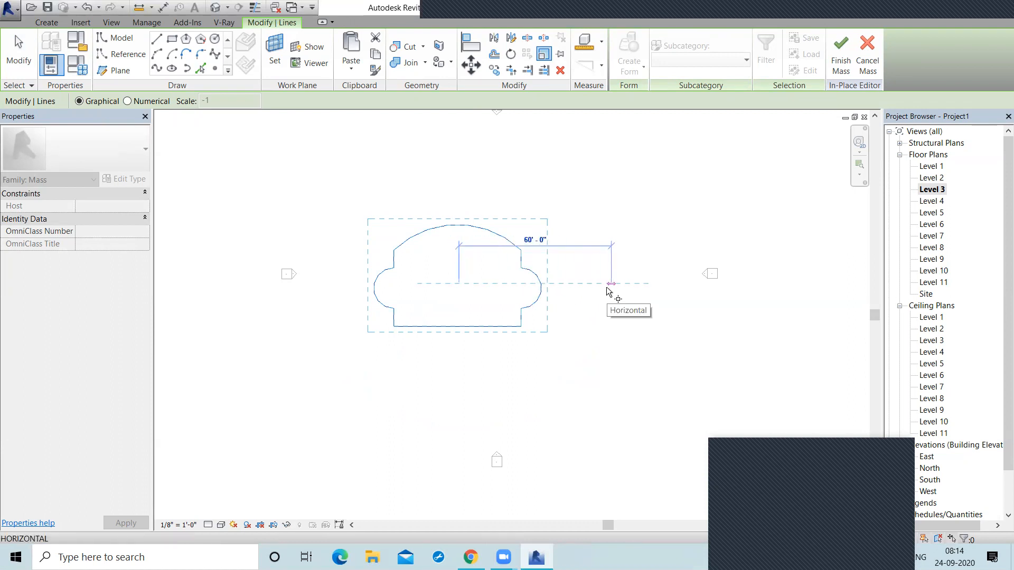
{"action": "left_click", "coordinate": [606, 287]}
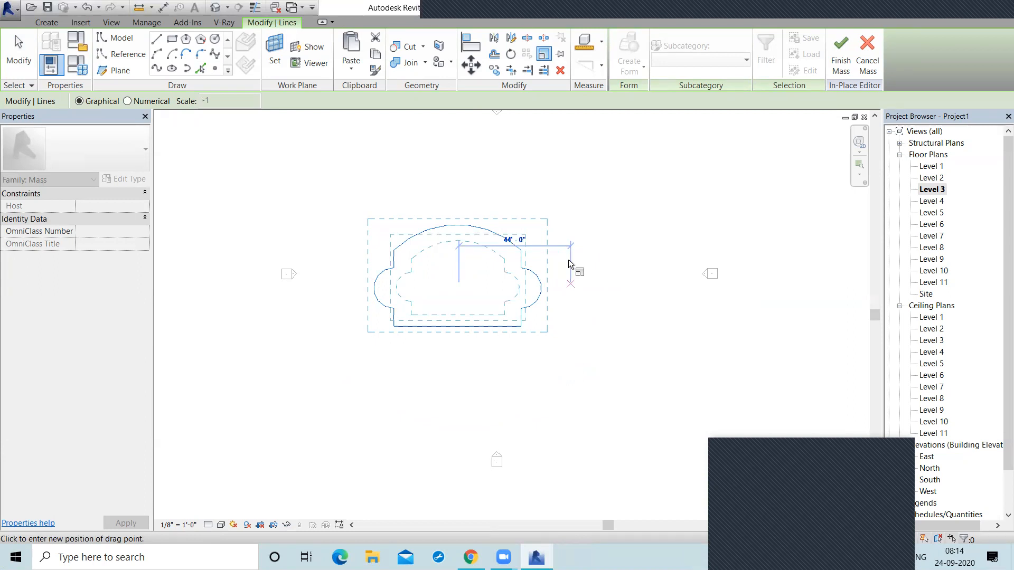
{"action": "type", "text": "46'"}
{"action": "key", "text": "Return"}
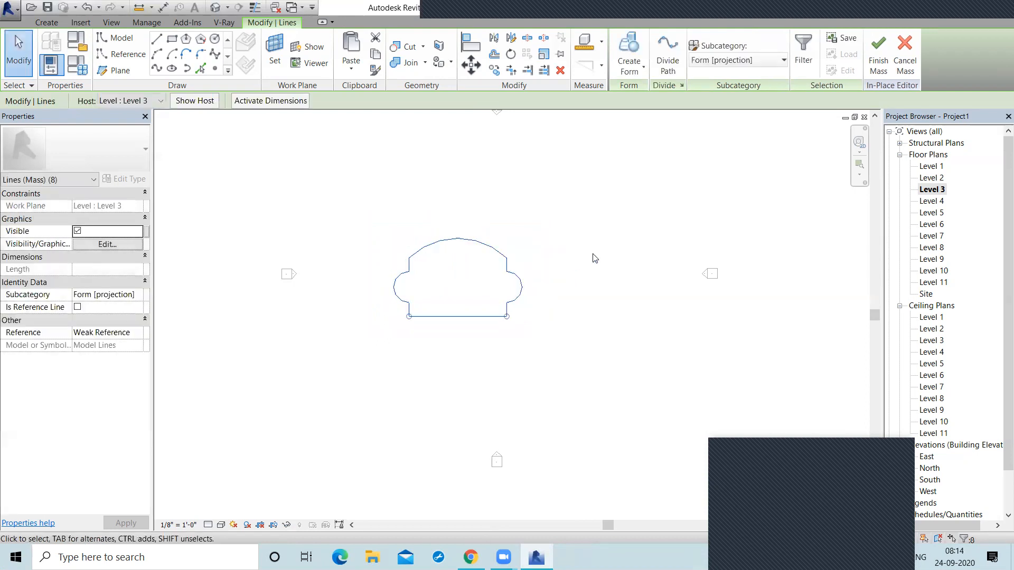
{"action": "left_click", "coordinate": [796, 254]}
In the Level 5 floor plan, scale the whole profile graphically about its centre, setting the new reference length to 30'.
{"action": "double_click", "coordinate": [931, 212]}
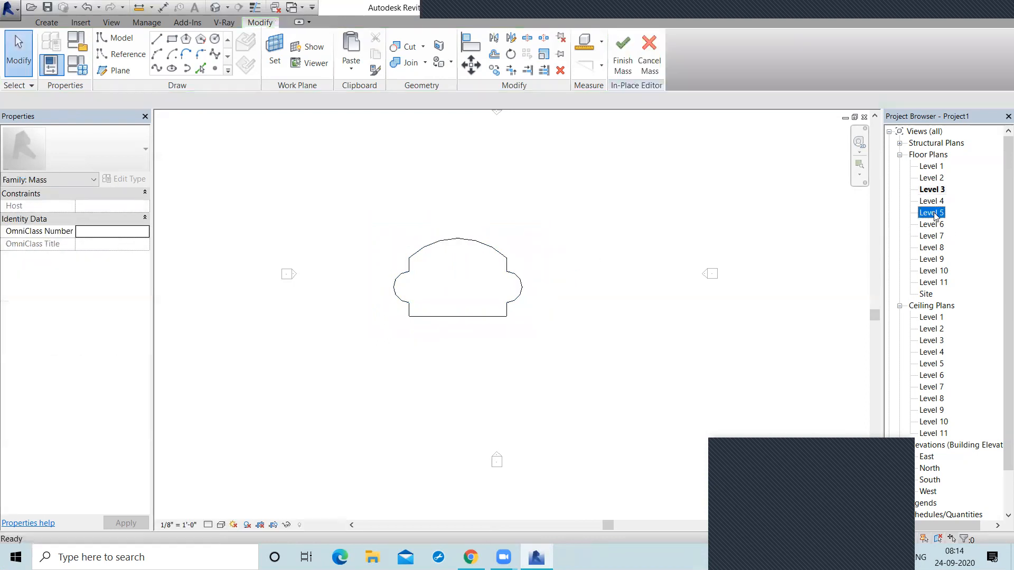
{"action": "left_click_drag", "start_coordinate": [325, 200], "coordinate": [421, 257]}
{"action": "left_click", "coordinate": [542, 55]}
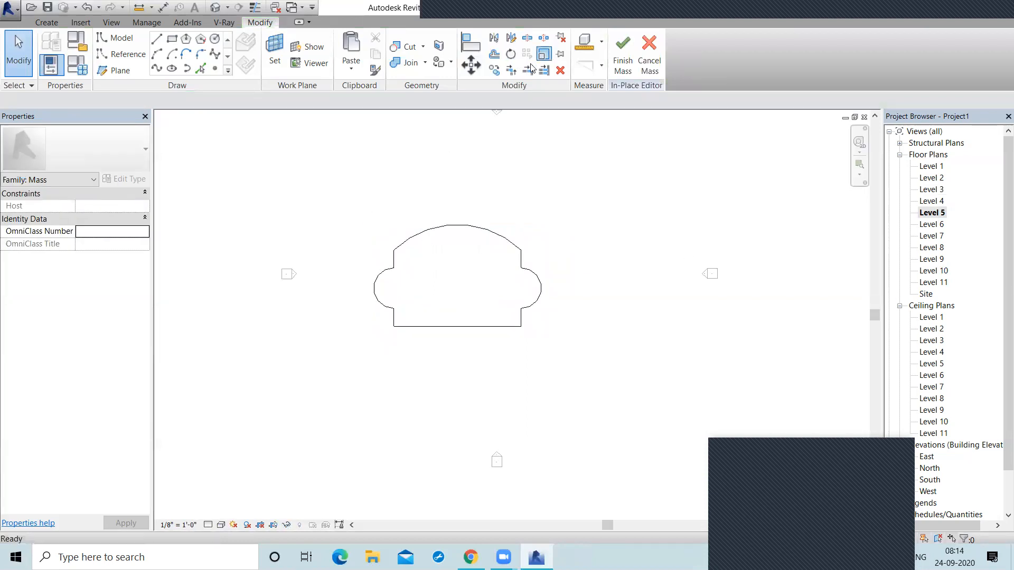
{"action": "left_click_drag", "start_coordinate": [354, 201], "coordinate": [587, 401]}
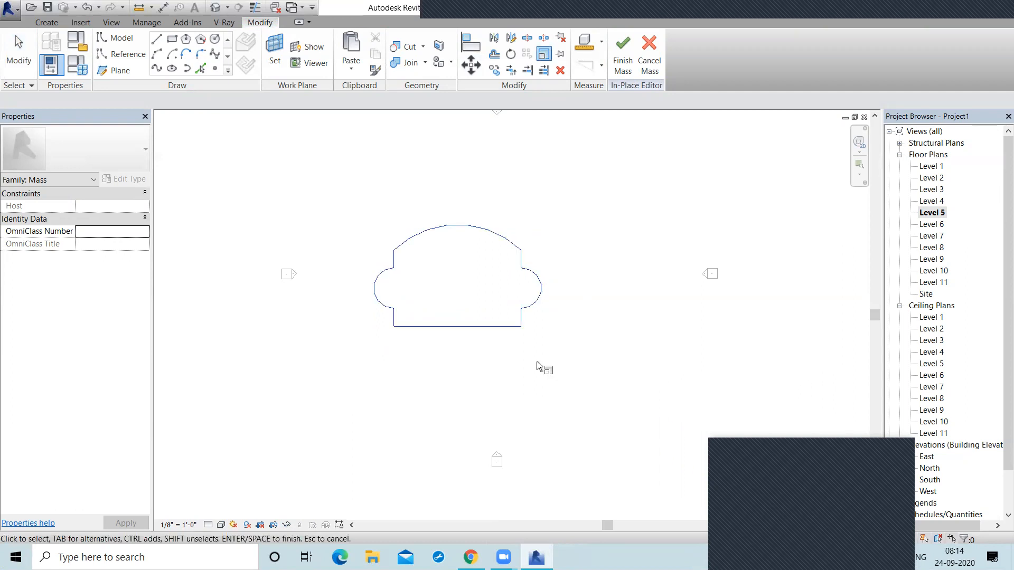
{"action": "right_click", "coordinate": [435, 274]}
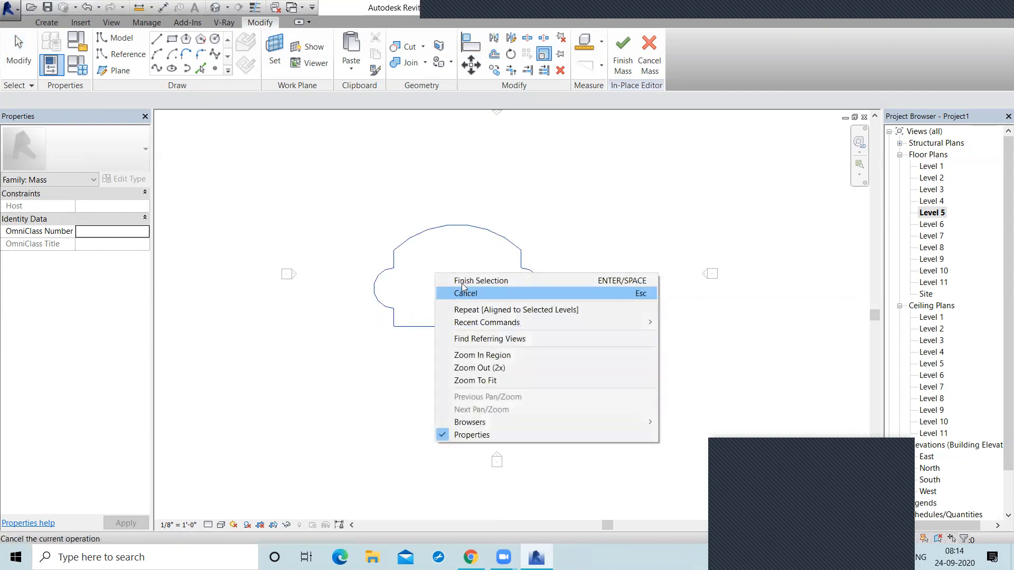
{"action": "left_click", "coordinate": [453, 283]}
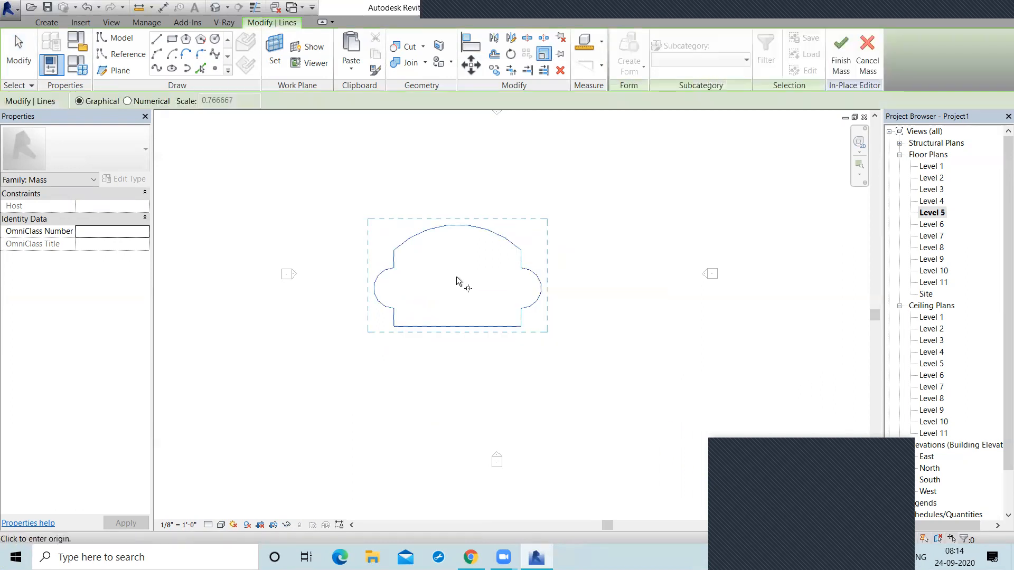
{"action": "left_click", "coordinate": [461, 282]}
{"action": "left_click", "coordinate": [580, 280]}
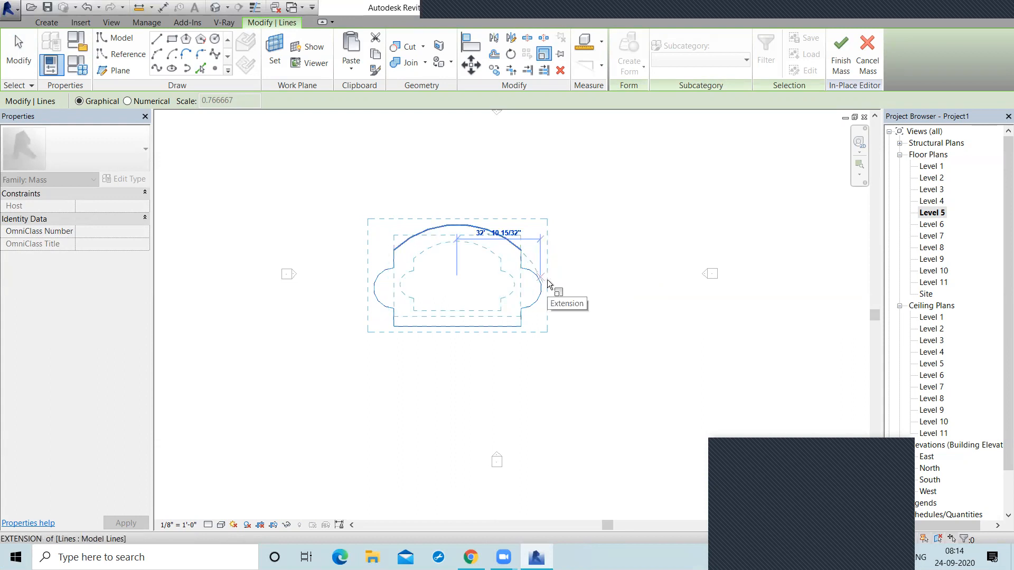
{"action": "type", "text": "30"}
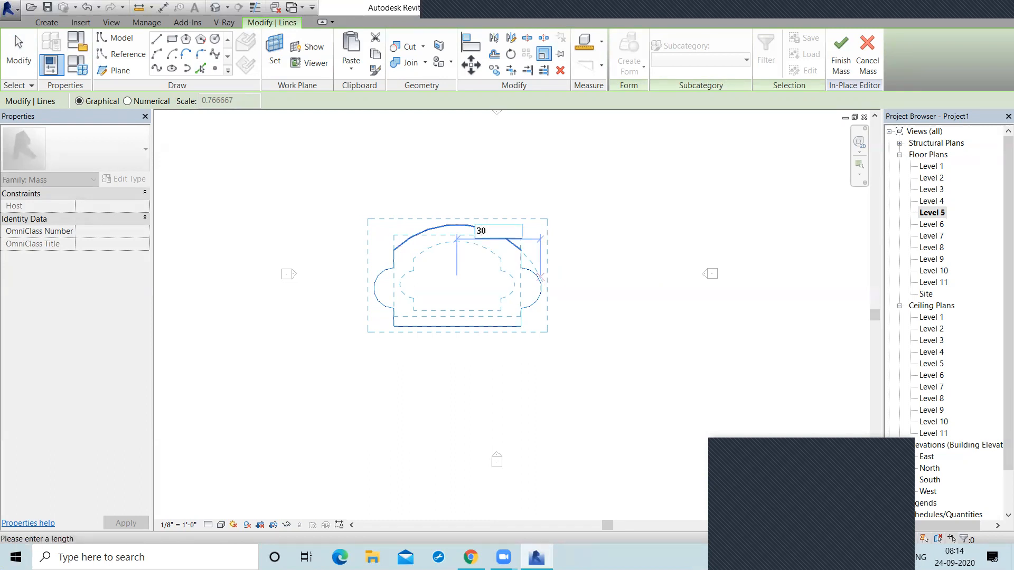
{"action": "type", "text": "'"}
{"action": "key", "text": "Return"}
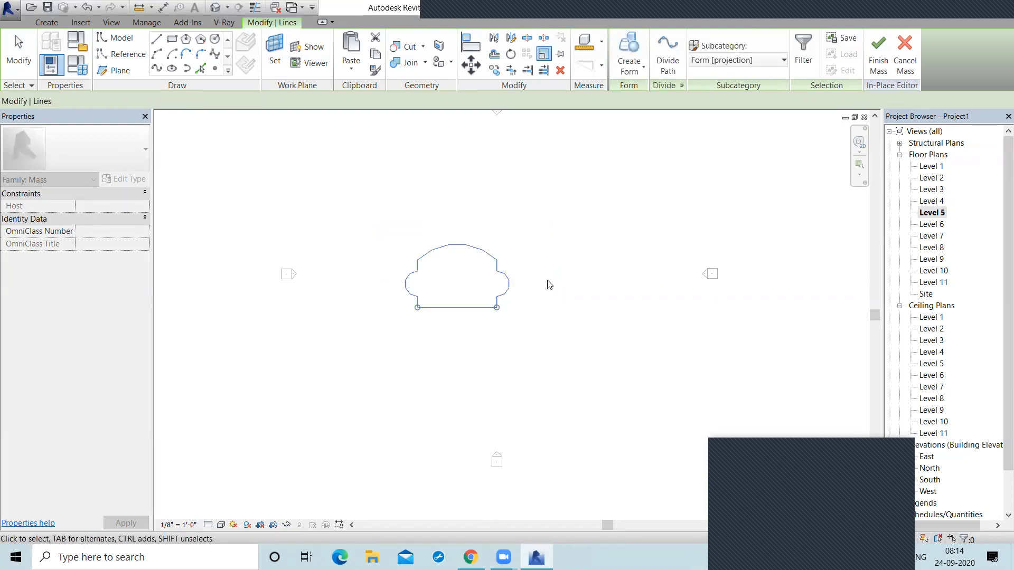
{"action": "left_click", "coordinate": [604, 246]}
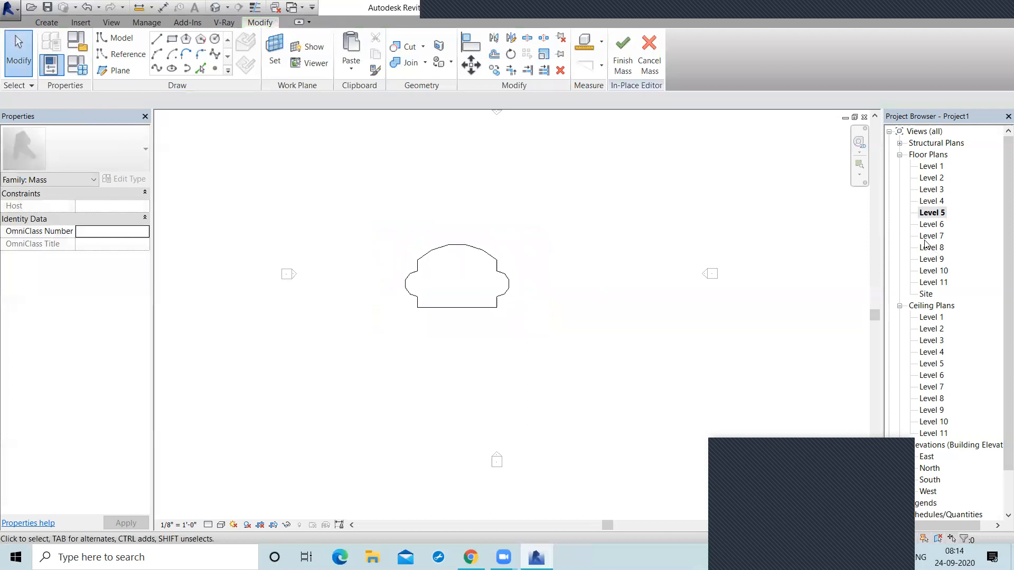
In the Level 7 floor plan, scale the whole profile graphically about its centre, setting the new reference length to about 52'.
{"action": "double_click", "coordinate": [931, 236]}
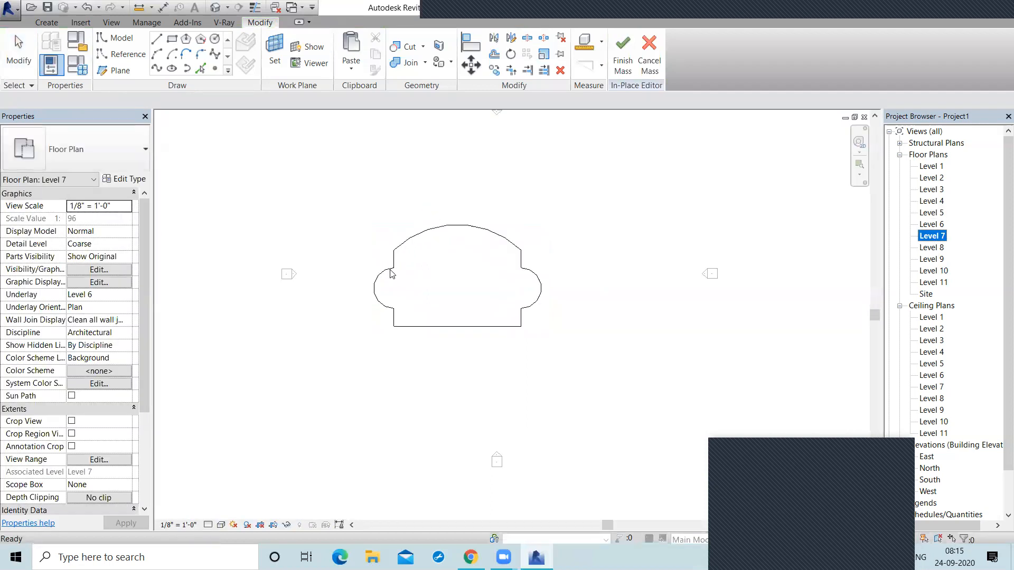
{"action": "left_click", "coordinate": [544, 54]}
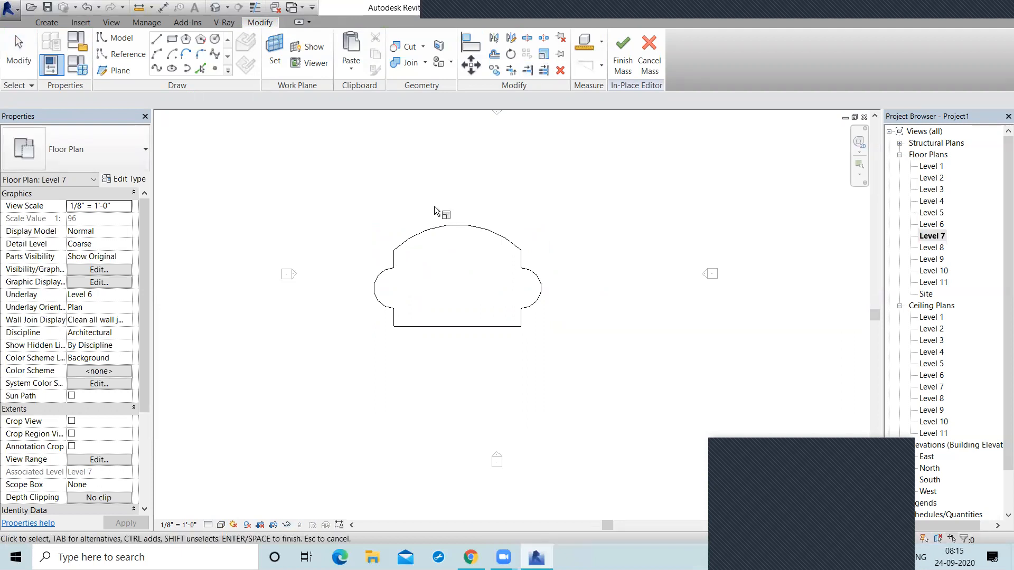
{"action": "left_click_drag", "start_coordinate": [355, 202], "coordinate": [570, 389]}
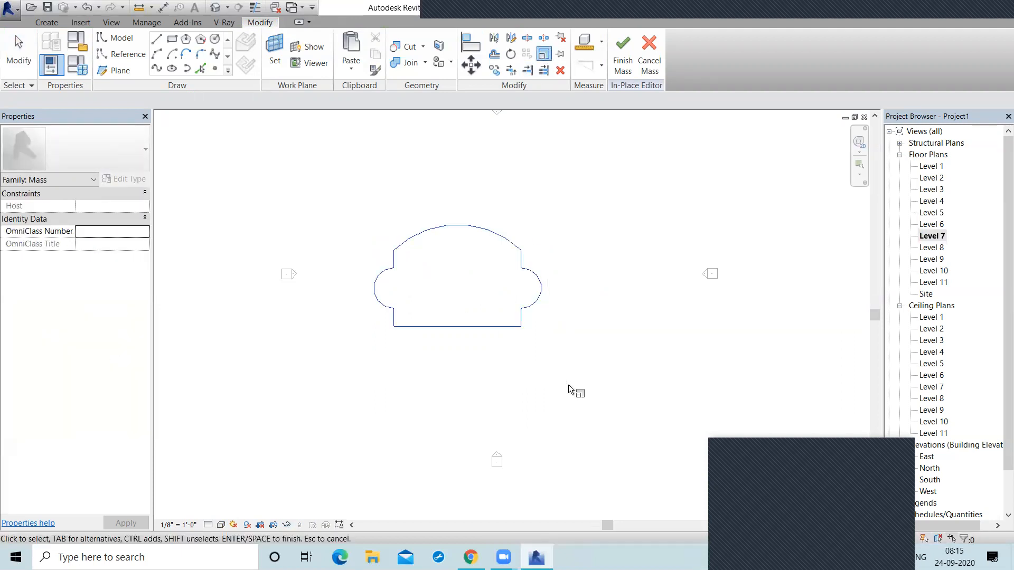
{"action": "right_click", "coordinate": [410, 173]}
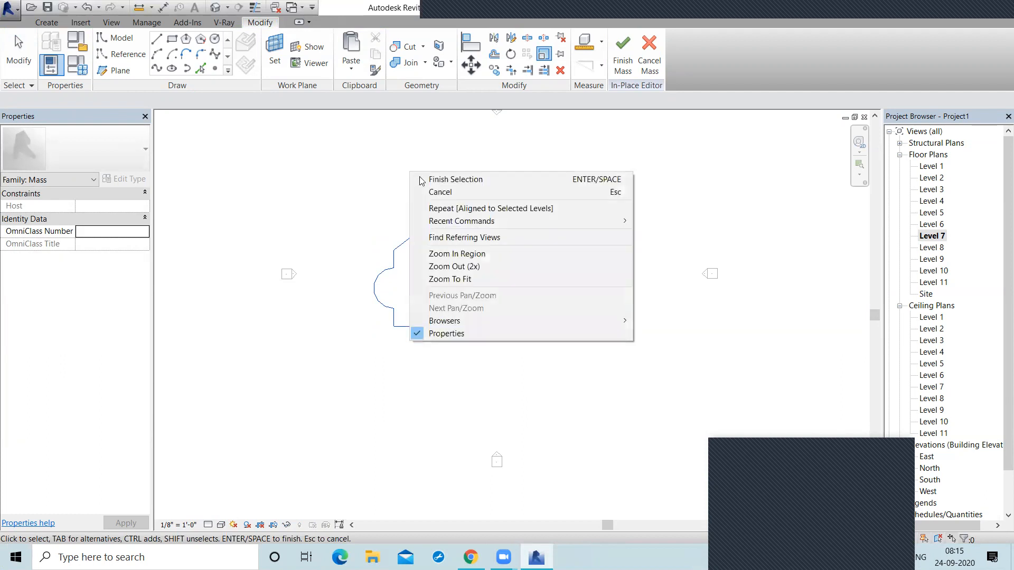
{"action": "left_click", "coordinate": [454, 179]}
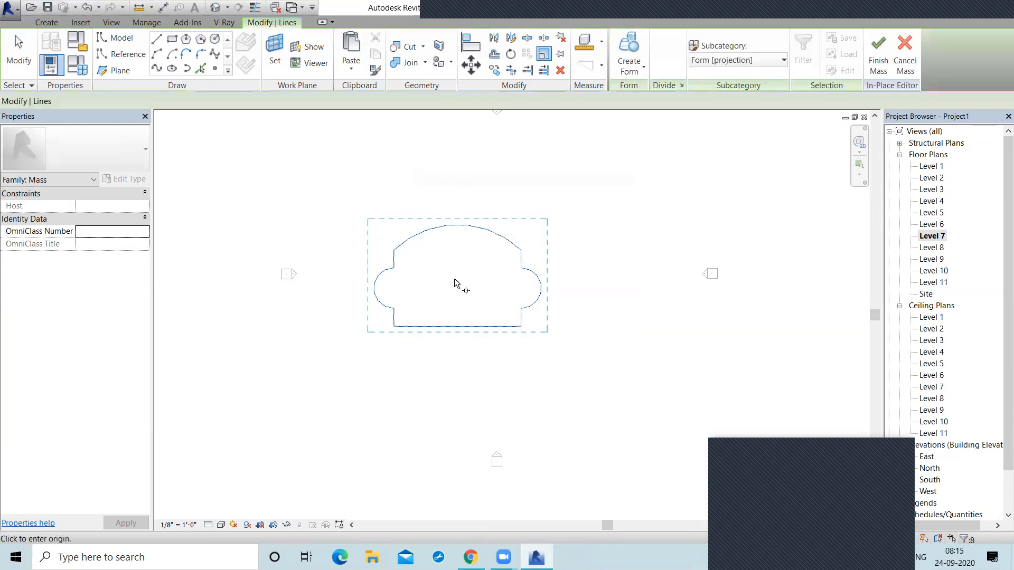
{"action": "left_click", "coordinate": [614, 277]}
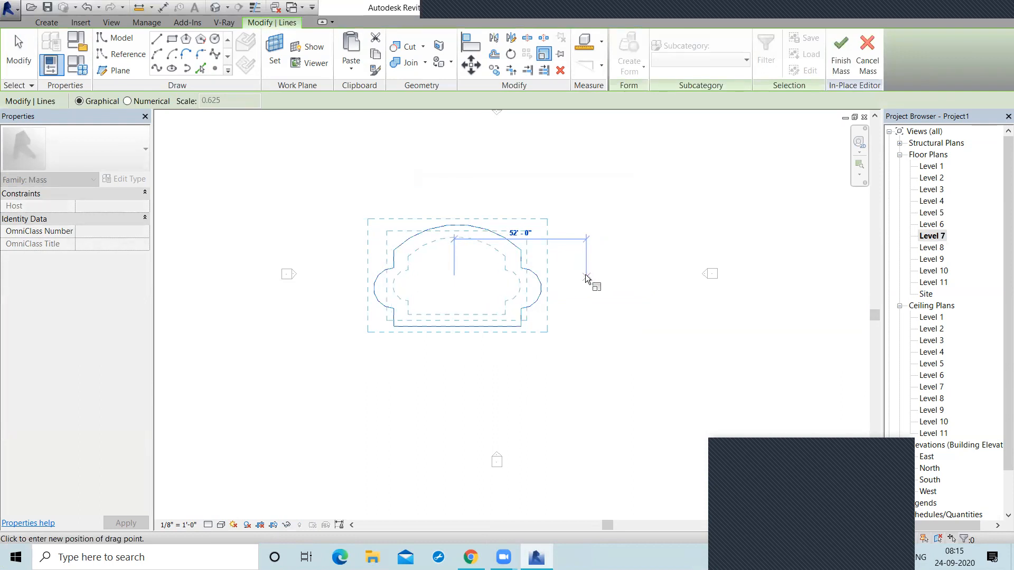
{"action": "left_click", "coordinate": [586, 279]}
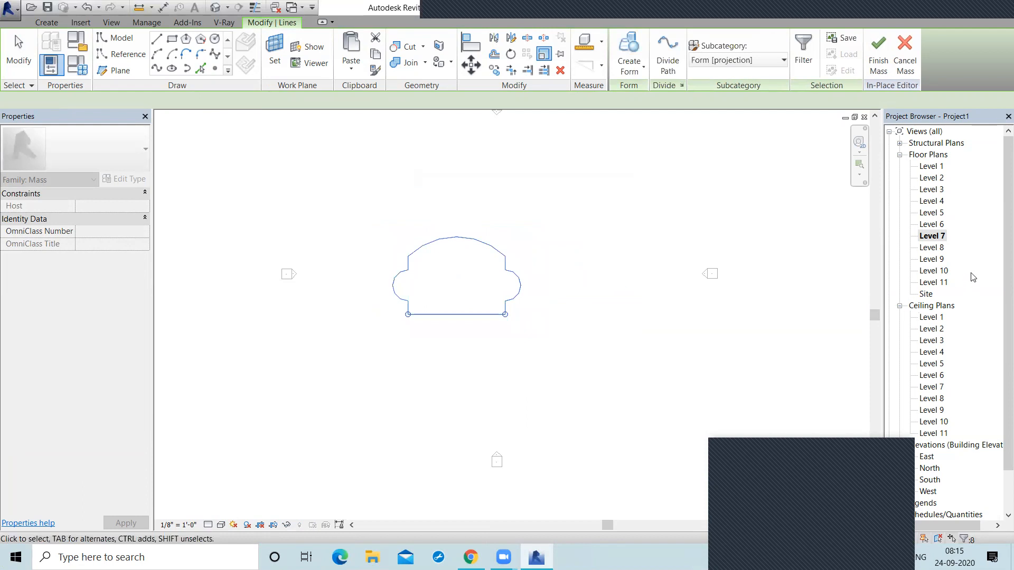
Open the Level 9 and Level 11 floor plans, and select the whole closed profile on Level 11.
{"action": "double_click", "coordinate": [932, 260]}
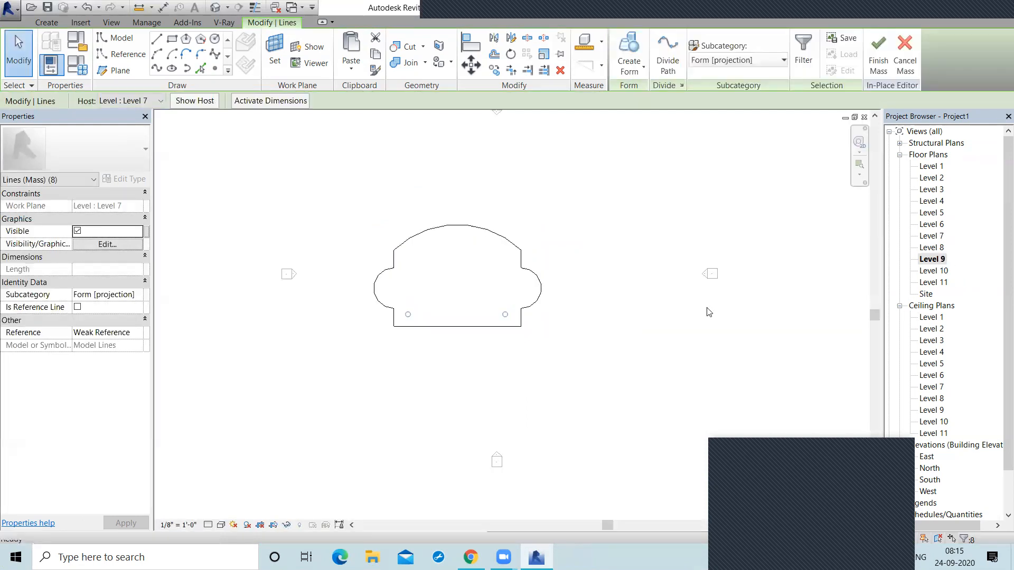
{"action": "left_click", "coordinate": [430, 313]}
{"action": "key", "text": "Tab"}
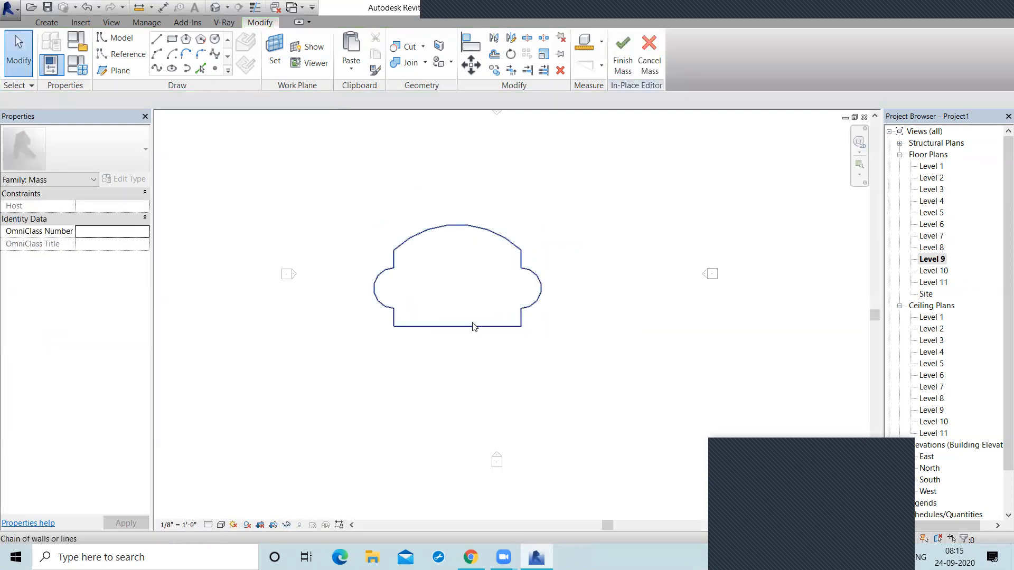
{"action": "left_click", "coordinate": [399, 261]}
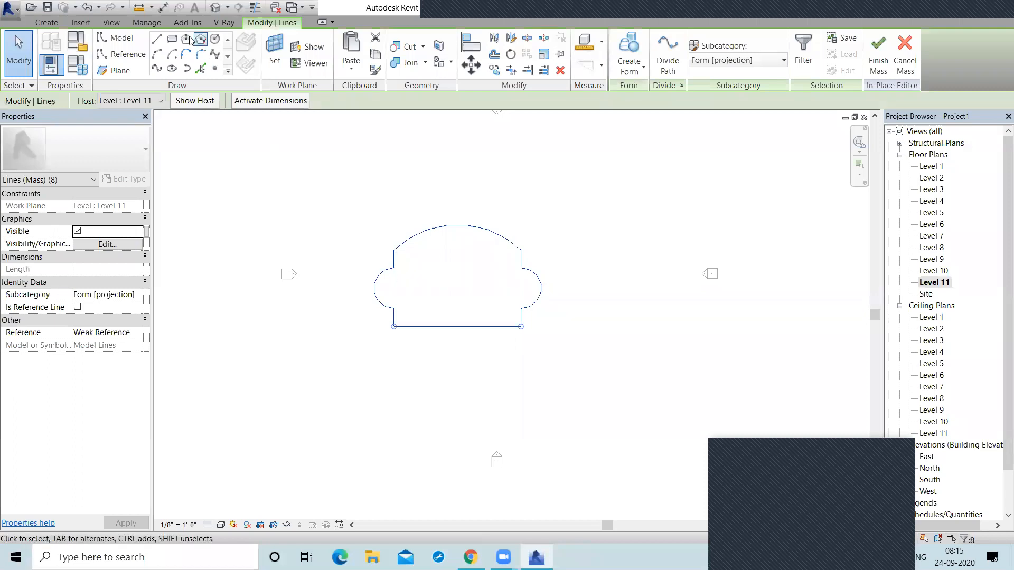
On Level 11, draw an ellipse centred in the profile and enclosing it, with a horizontal radius of 52'.
{"action": "left_click", "coordinate": [172, 70]}
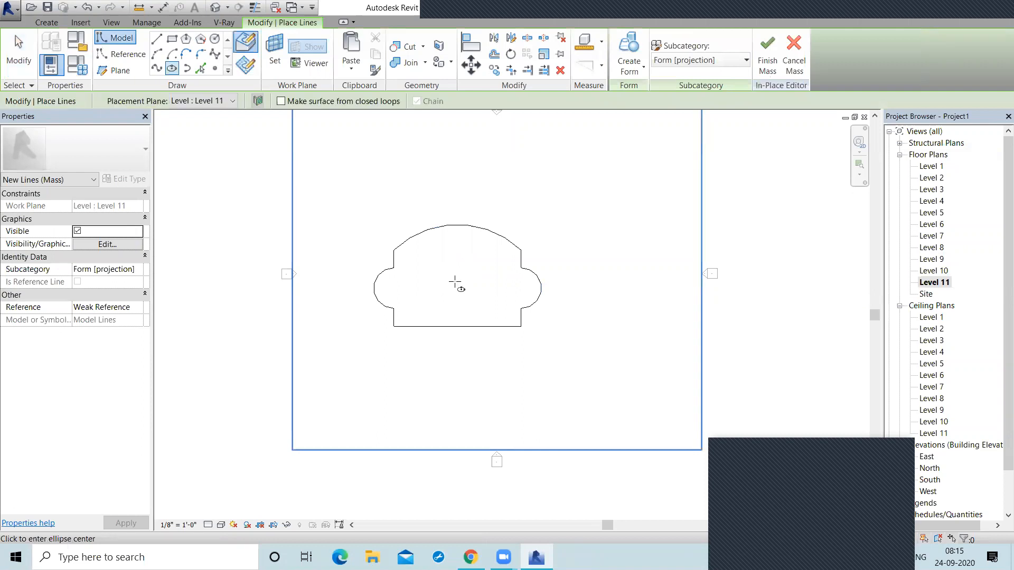
{"action": "left_click", "coordinate": [457, 283]}
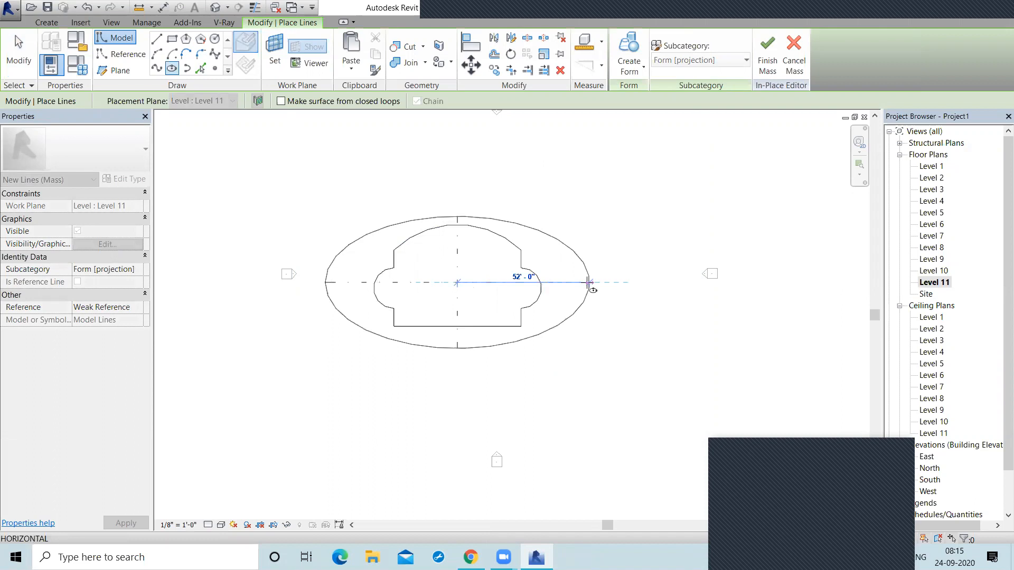
{"action": "left_click", "coordinate": [589, 283]}
{"action": "left_click", "coordinate": [459, 201]}
{"action": "right_click", "coordinate": [594, 174]}
{"action": "left_click", "coordinate": [604, 178]}
Delete the whole curved profile inside the Level 11 ellipse.
{"action": "key", "text": "Tab"}
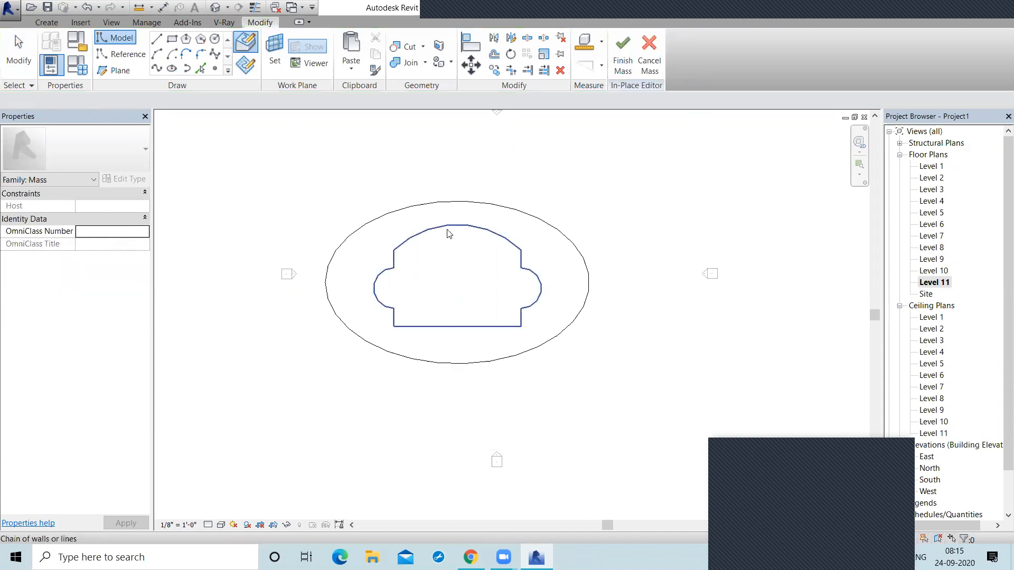
{"action": "left_click", "coordinate": [448, 229]}
{"action": "key", "text": "Delete"}
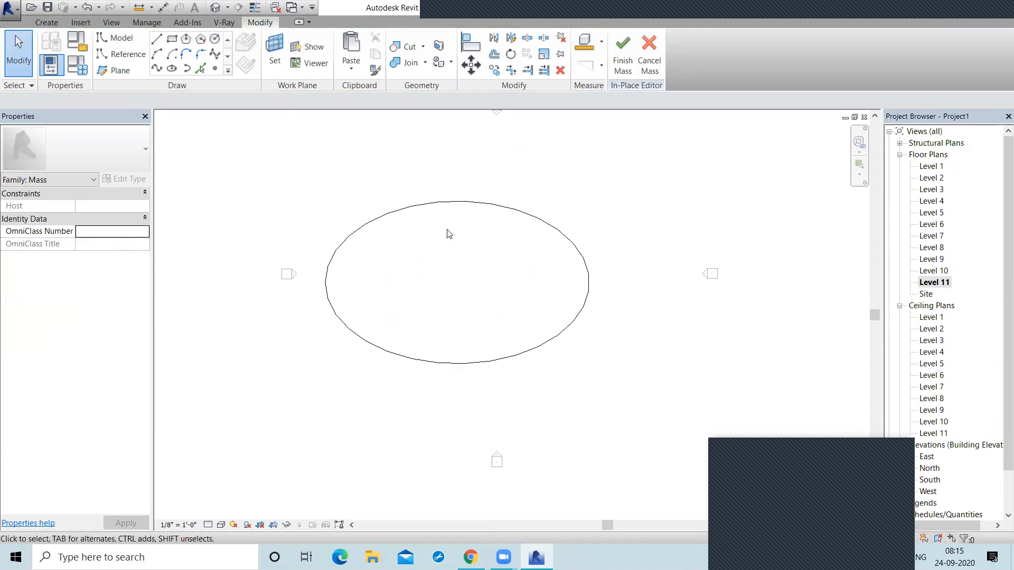
Switch to the 3D view, finish the in-place mass and reopen it for editing.
{"action": "left_click", "coordinate": [215, 9]}
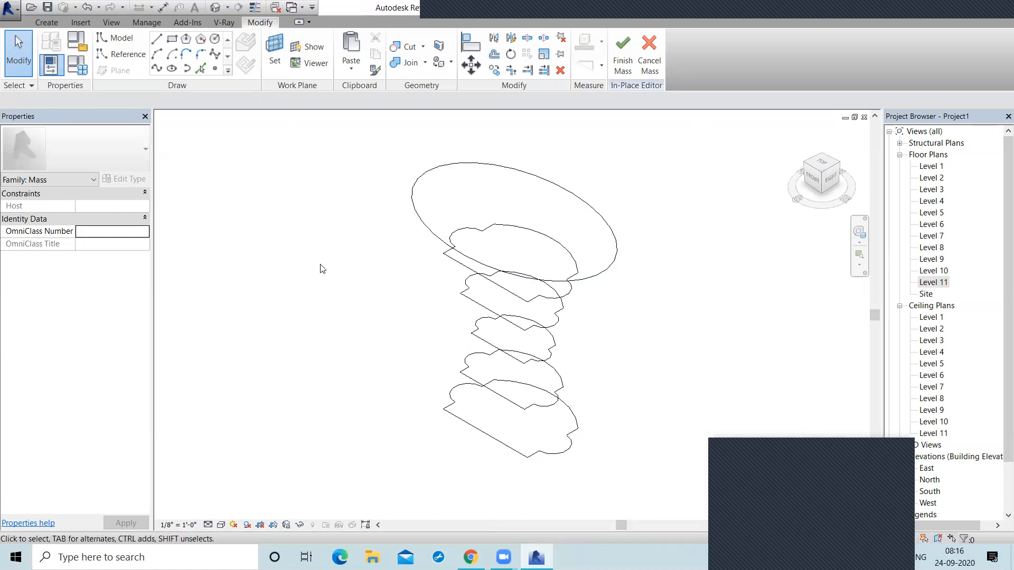
{"action": "left_click", "coordinate": [623, 57]}
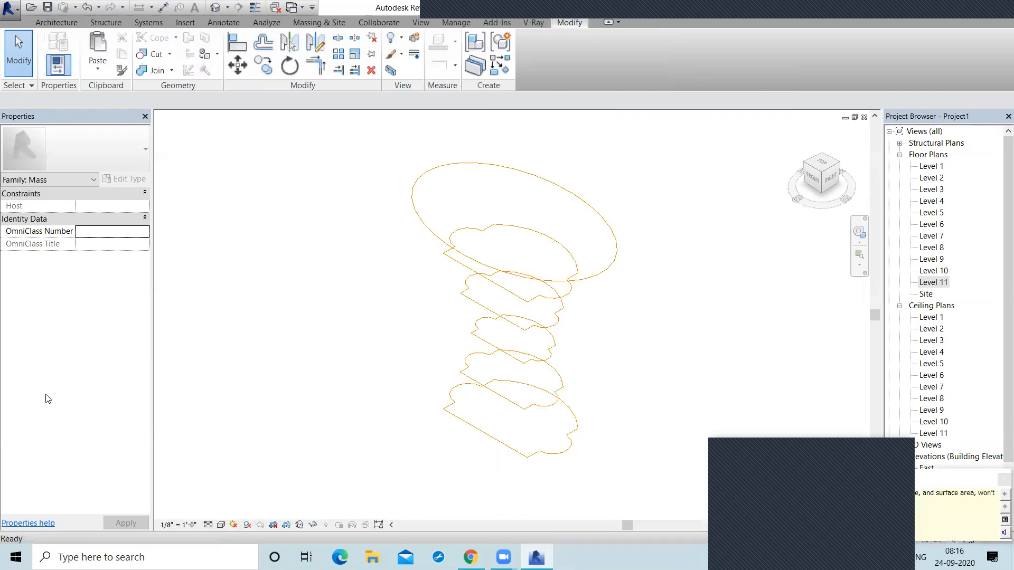
{"action": "left_click", "coordinate": [434, 237]}
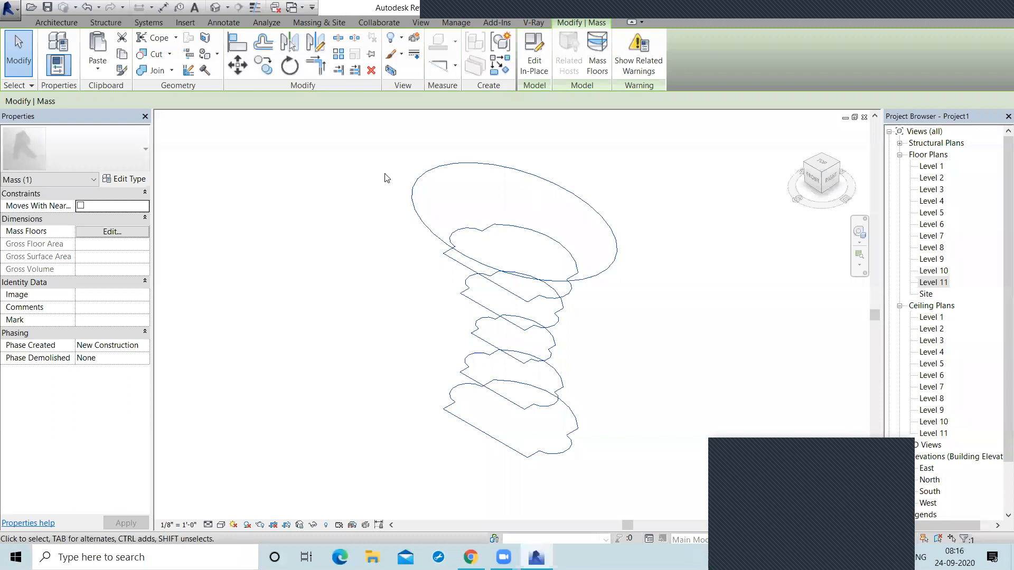
{"action": "key", "text": "Escape"}
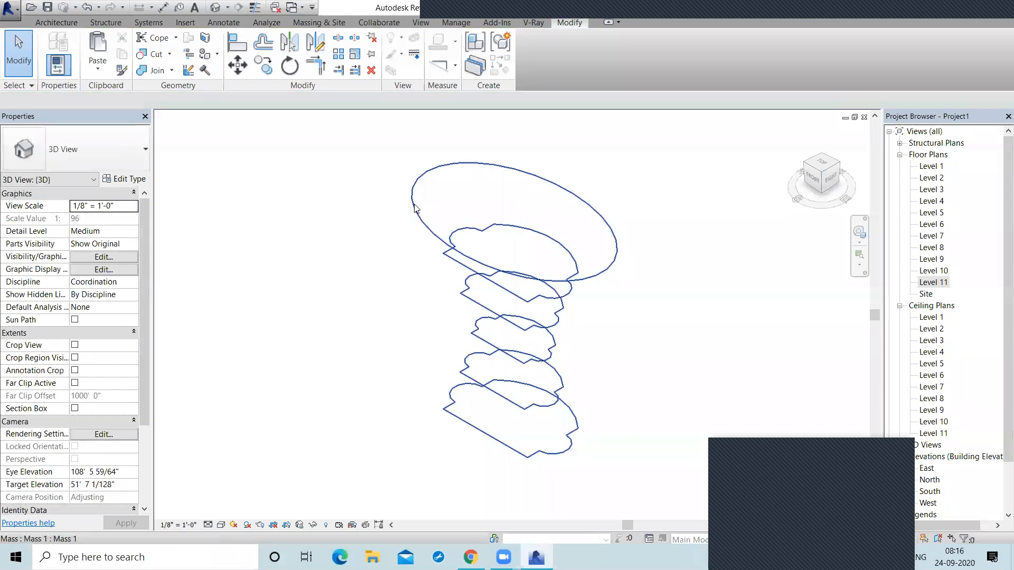
{"action": "double_click", "coordinate": [415, 208]}
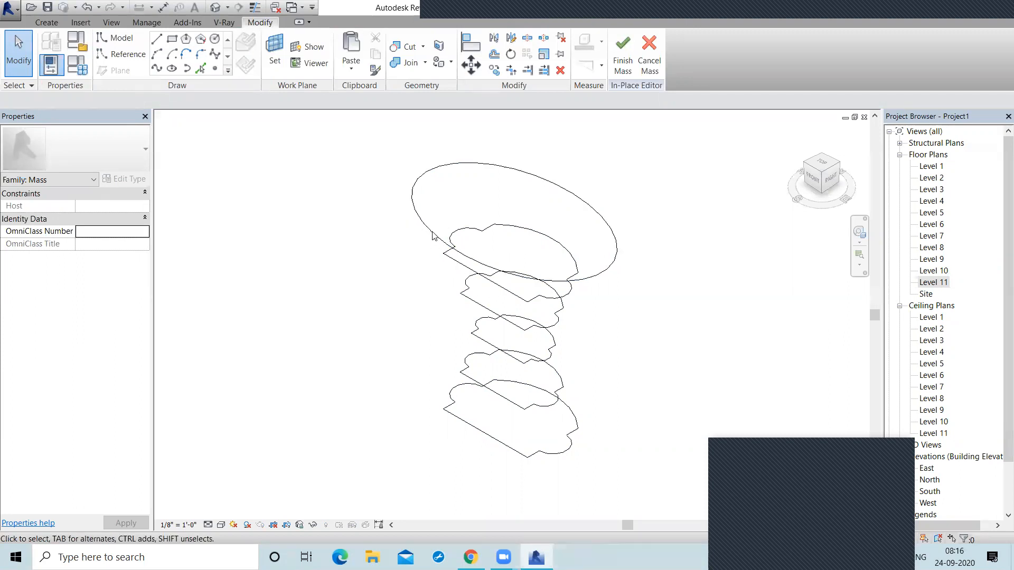
{"action": "left_click", "coordinate": [453, 261]}
{"action": "left_click_drag", "start_coordinate": [455, 261], "coordinate": [457, 280]}
{"action": "left_click", "coordinate": [385, 275]}
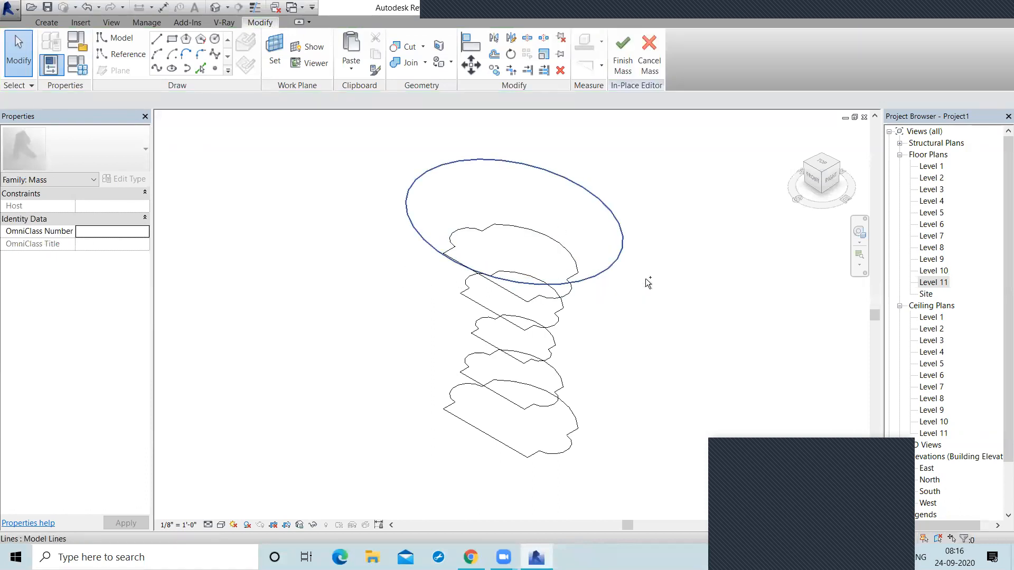
{"action": "key", "text": "ctrl+z"}
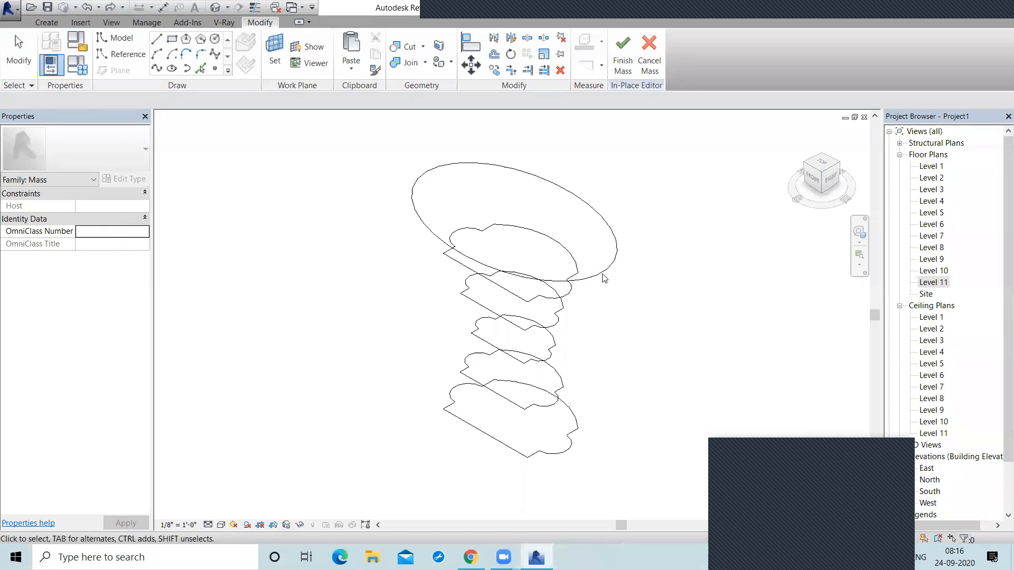
Select the Level 11 ellipse together with the five closed profiles below it and create a solid form from them.
{"action": "key", "text": "Tab"}
{"action": "left_click", "coordinate": [556, 326]}
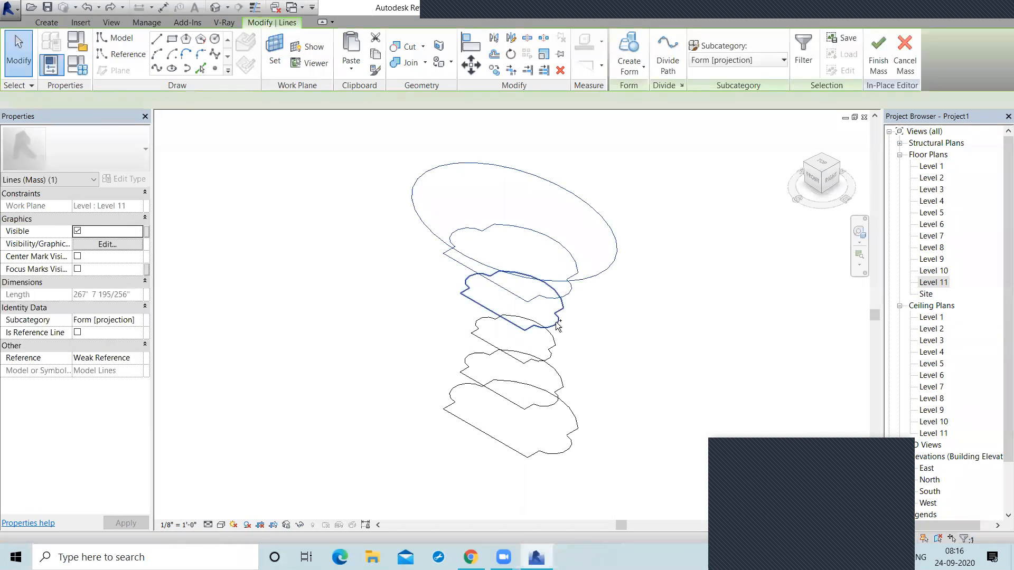
{"action": "left_click", "coordinate": [549, 350], "text": "ctrl"}
{"action": "key", "text": "Tab"}
{"action": "left_click", "coordinate": [559, 393], "text": "ctrl"}
{"action": "key", "text": "Tab"}
{"action": "left_click", "coordinate": [569, 456], "text": "ctrl"}
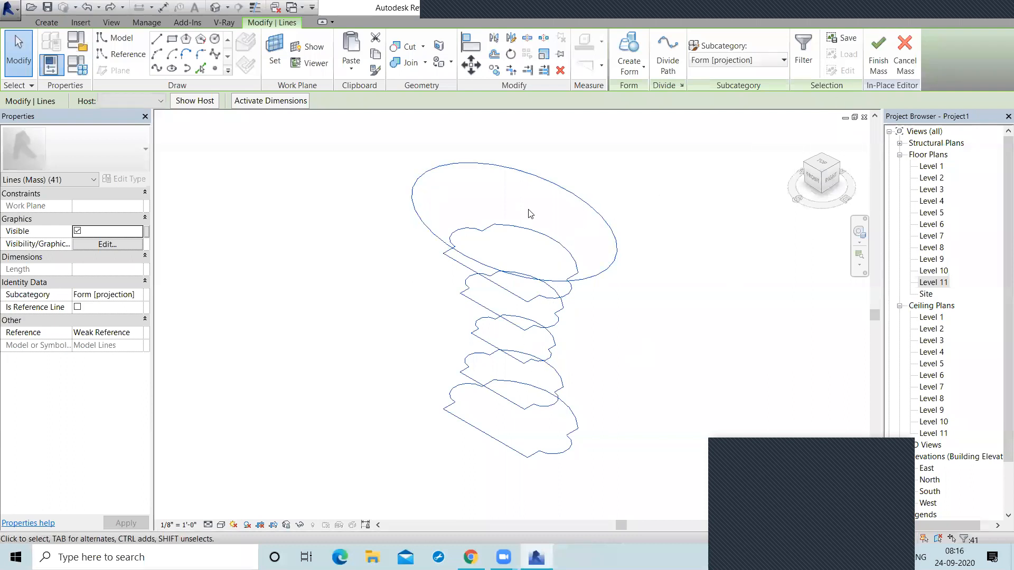
{"action": "left_click", "coordinate": [625, 69]}
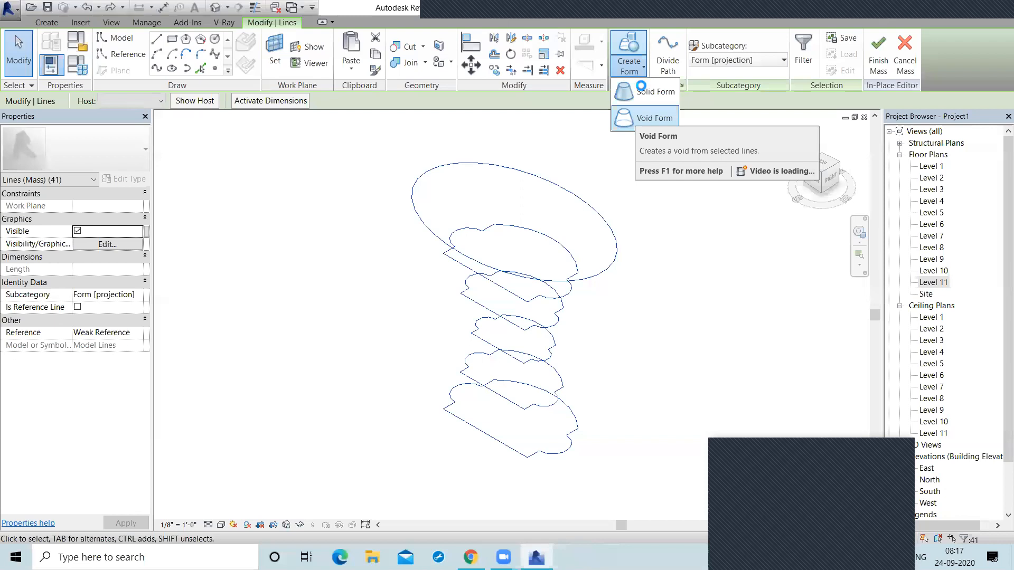
{"action": "left_click", "coordinate": [642, 88]}
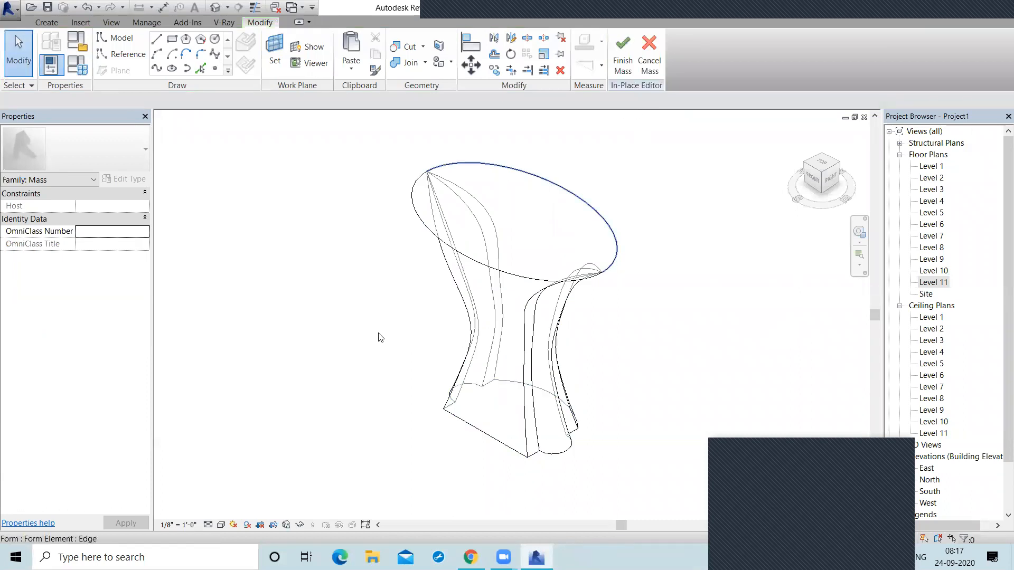
Finish the in-place mass and display the 3D view with shaded surfaces.
{"action": "middle_click_drag", "start_coordinate": [353, 345], "coordinate": [478, 251], "text": "shift"}
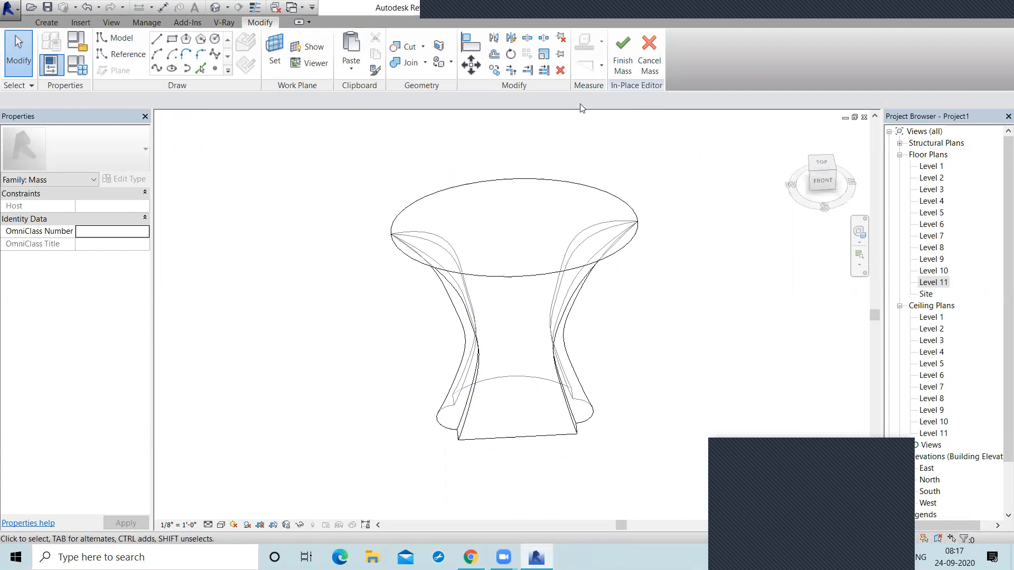
{"action": "left_click", "coordinate": [618, 62]}
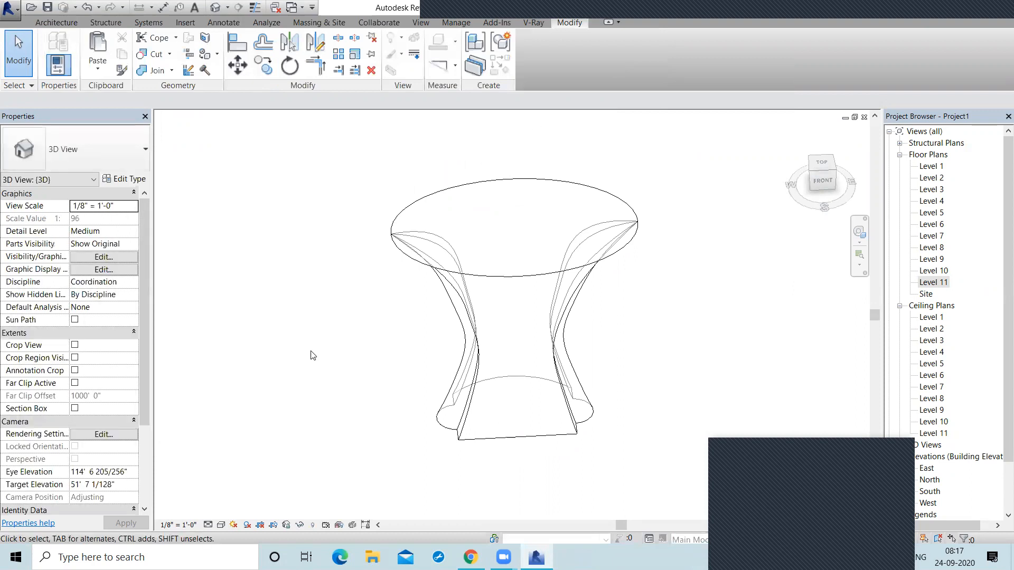
{"action": "left_click", "coordinate": [222, 524]}
{"action": "left_click", "coordinate": [244, 498]}
{"action": "mouse_move", "coordinate": [277, 383]}
{"action": "middle_mouse_down"}
{"action": "mouse_move", "coordinate": [369, 363]}
{"action": "mouse_move", "coordinate": [332, 346]}
{"action": "mouse_move", "coordinate": [419, 380]}
{"action": "mouse_move", "coordinate": [545, 268]}
{"action": "mouse_move", "coordinate": [663, 264]}
{"action": "mouse_move", "coordinate": [579, 300]}
{"action": "middle_mouse_up"}
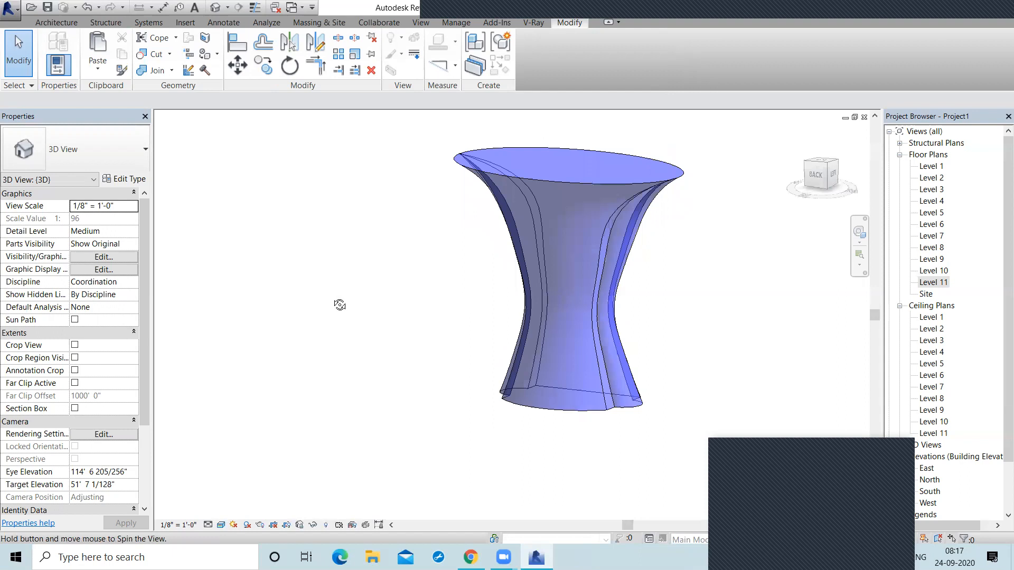
{"action": "middle_click_drag", "start_coordinate": [326, 338], "coordinate": [491, 224], "text": "shift"}
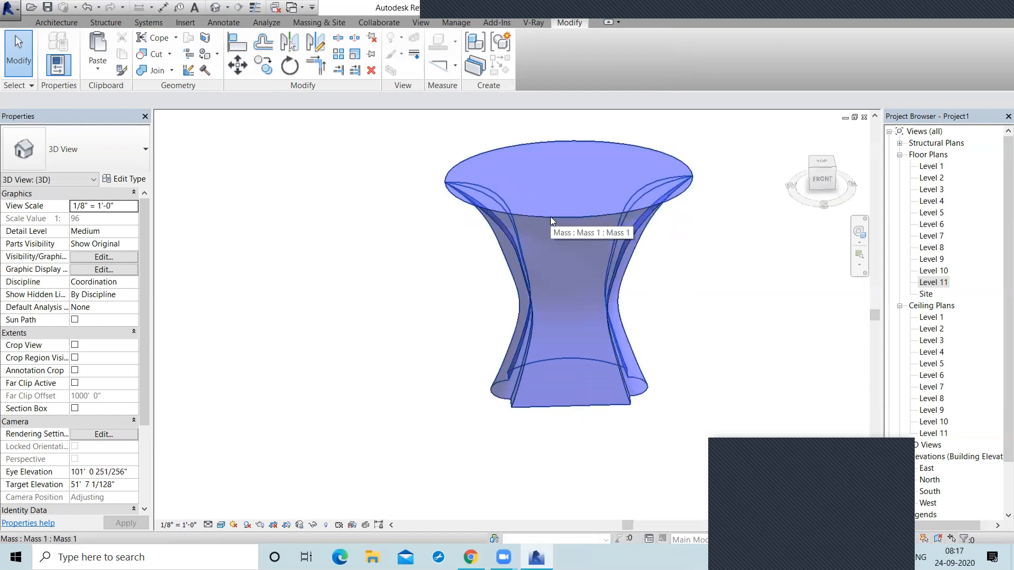
Add mass floors to the mass at every level from Level 1 to Level 11.
{"action": "left_click", "coordinate": [517, 215]}
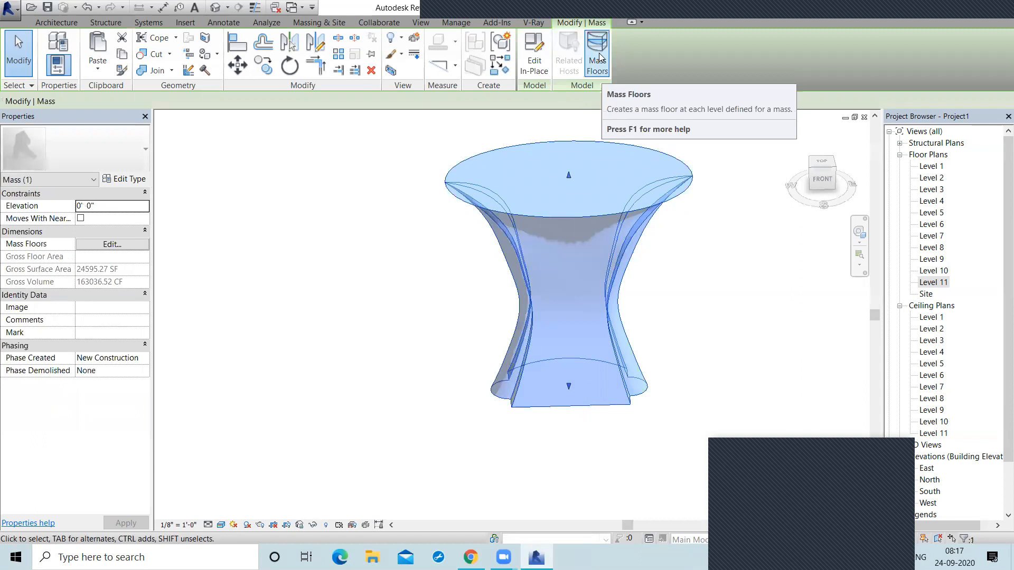
{"action": "left_click", "coordinate": [599, 56]}
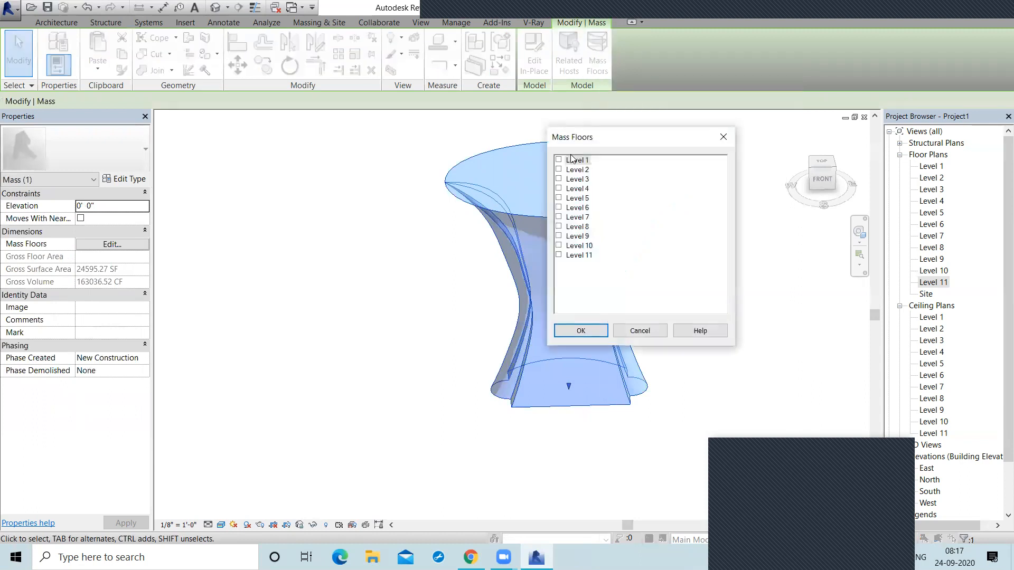
{"action": "left_click", "coordinate": [558, 160]}
{"action": "left_click", "coordinate": [558, 169]}
{"action": "left_click", "coordinate": [559, 179]}
{"action": "left_click", "coordinate": [559, 189]}
{"action": "left_click", "coordinate": [558, 198]}
{"action": "left_click", "coordinate": [559, 207]}
{"action": "left_click", "coordinate": [559, 217]}
{"action": "left_click", "coordinate": [559, 226]}
{"action": "left_click", "coordinate": [558, 236]}
{"action": "left_click", "coordinate": [559, 245]}
{"action": "left_click", "coordinate": [558, 255]}
{"action": "left_click", "coordinate": [586, 333]}
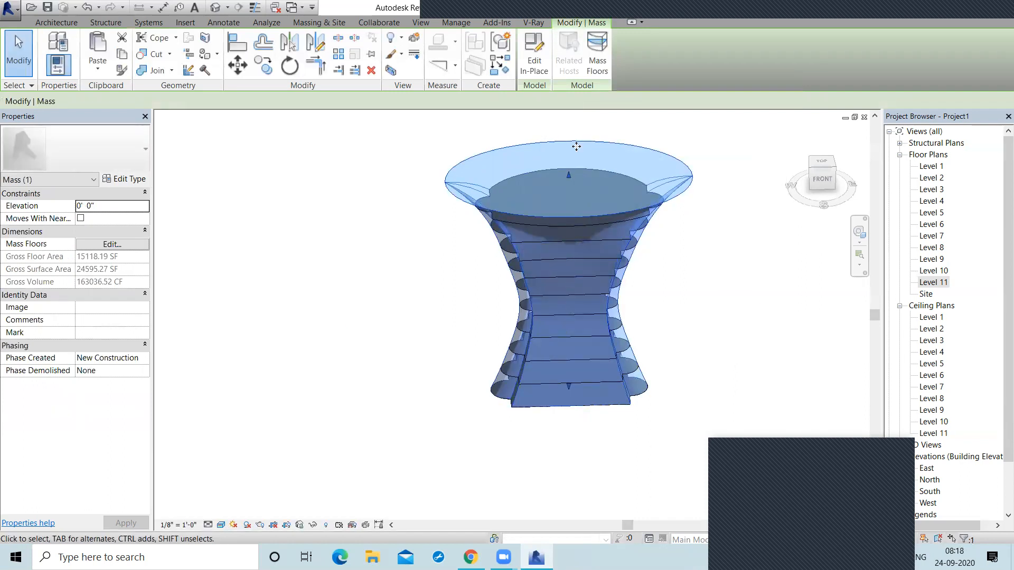
{"action": "left_click", "coordinate": [401, 365]}
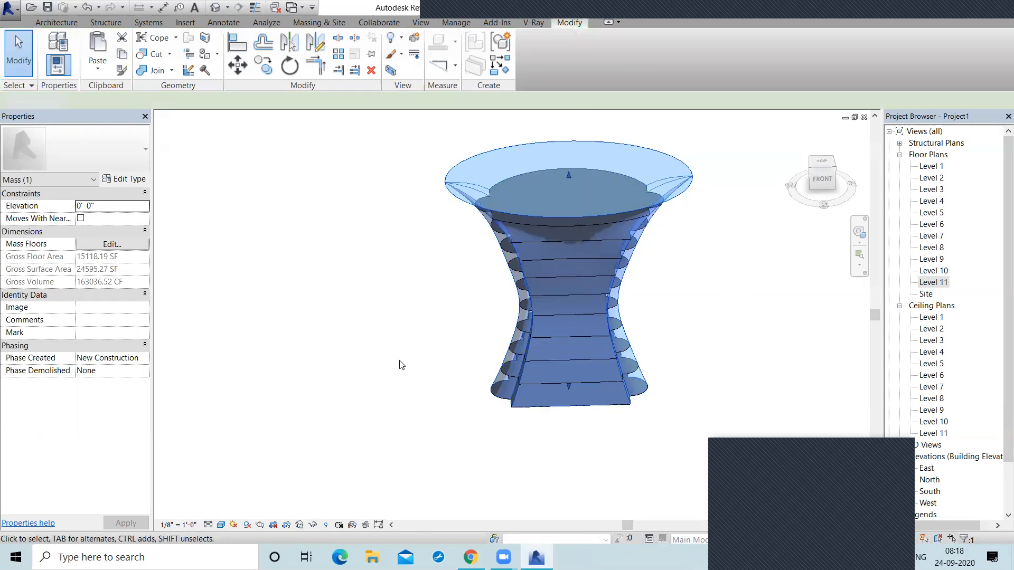
{"action": "scroll", "coordinate": [634, 423], "scroll_direction": "up", "scroll_amount": 2}
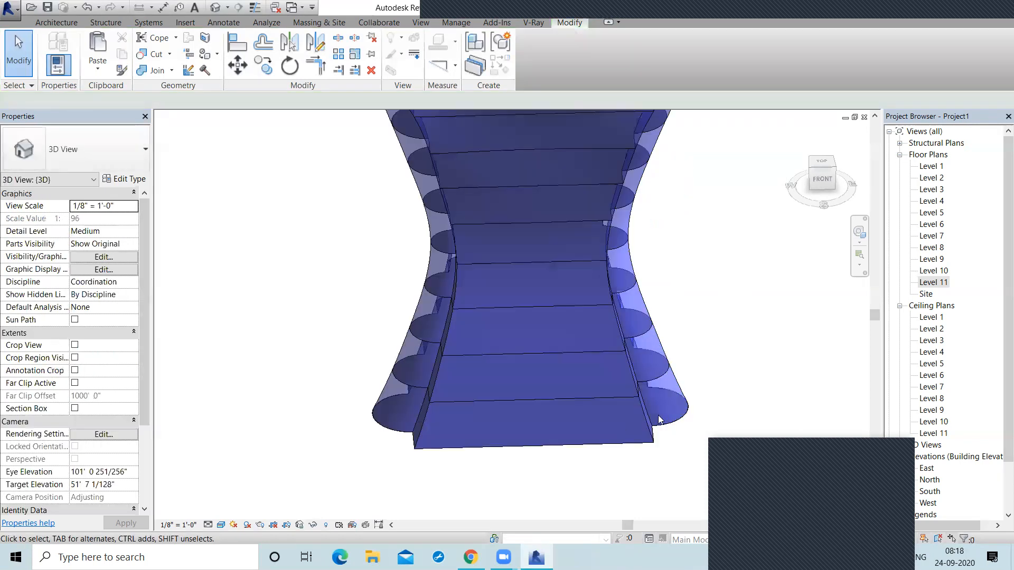
{"action": "scroll", "coordinate": [645, 298], "scroll_direction": "up", "scroll_amount": 3}
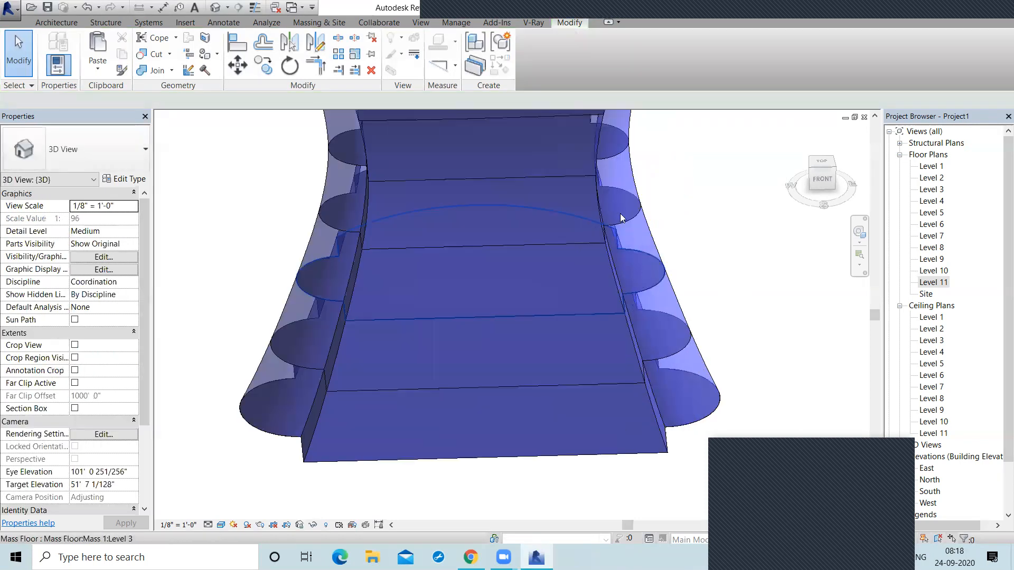
Examine the whole mass and the by-face creation options for curtain systems, walls, floors and roofs.
{"action": "scroll", "coordinate": [588, 282], "scroll_direction": "down", "scroll_amount": 1}
{"action": "scroll", "coordinate": [581, 304], "scroll_direction": "down", "scroll_amount": 2}
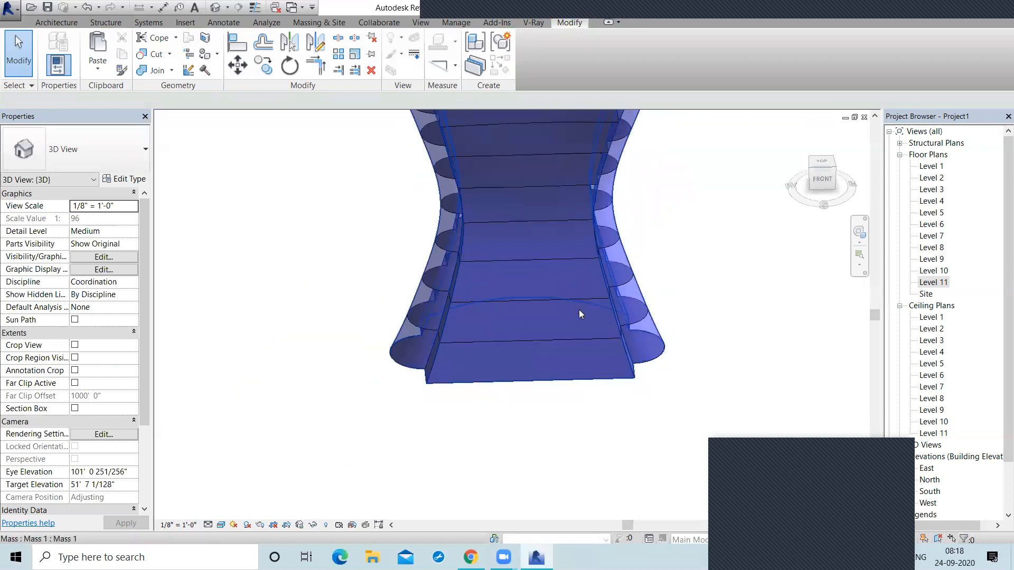
{"action": "scroll", "coordinate": [579, 310], "scroll_direction": "down", "scroll_amount": 1}
{"action": "scroll", "coordinate": [559, 394], "scroll_direction": "down", "scroll_amount": 1}
{"action": "scroll", "coordinate": [502, 437], "scroll_direction": "down", "scroll_amount": 1}
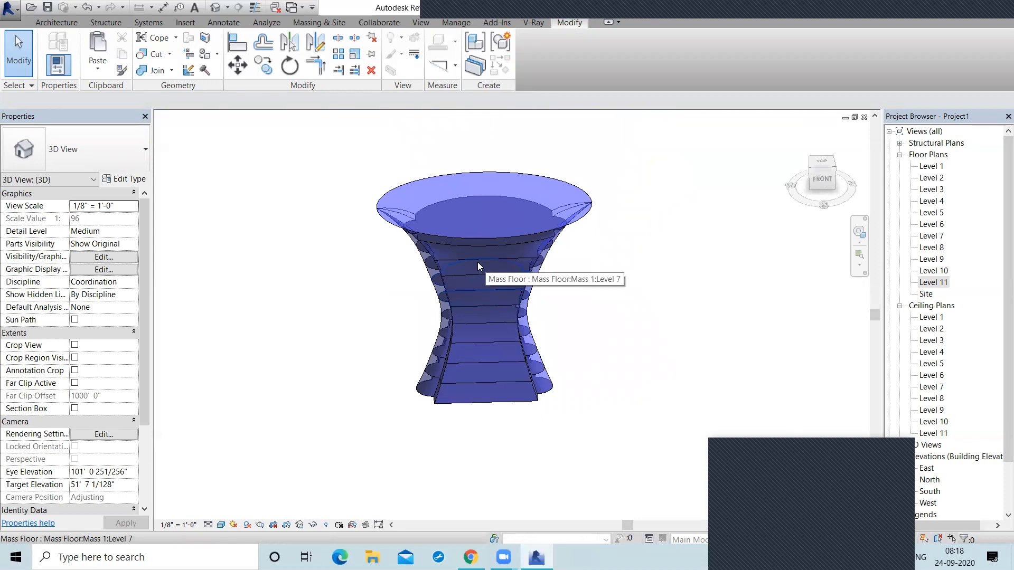
{"action": "left_click", "coordinate": [314, 23]}
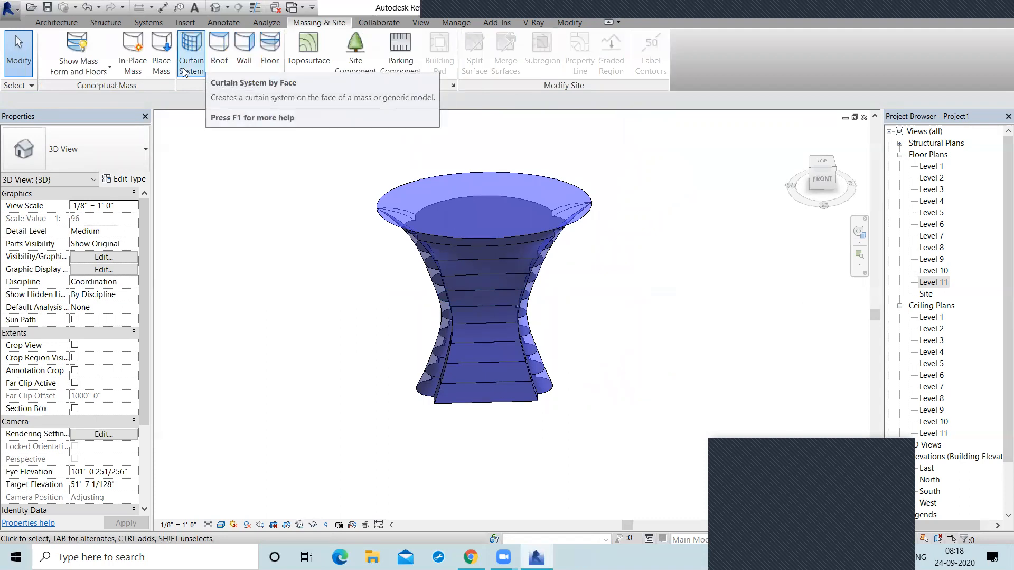
{"action": "left_click", "coordinate": [56, 23]}
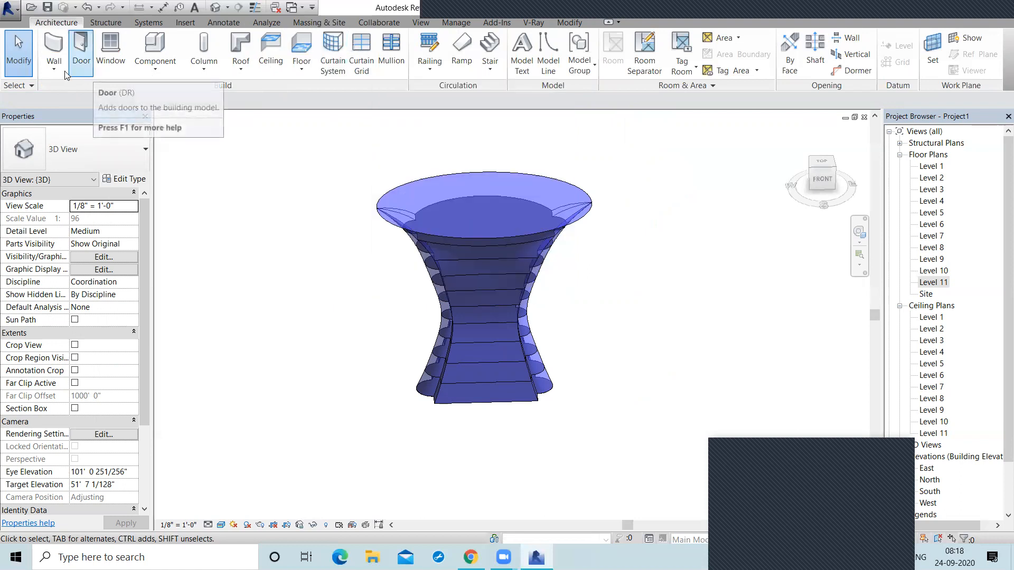
{"action": "left_click", "coordinate": [65, 72]}
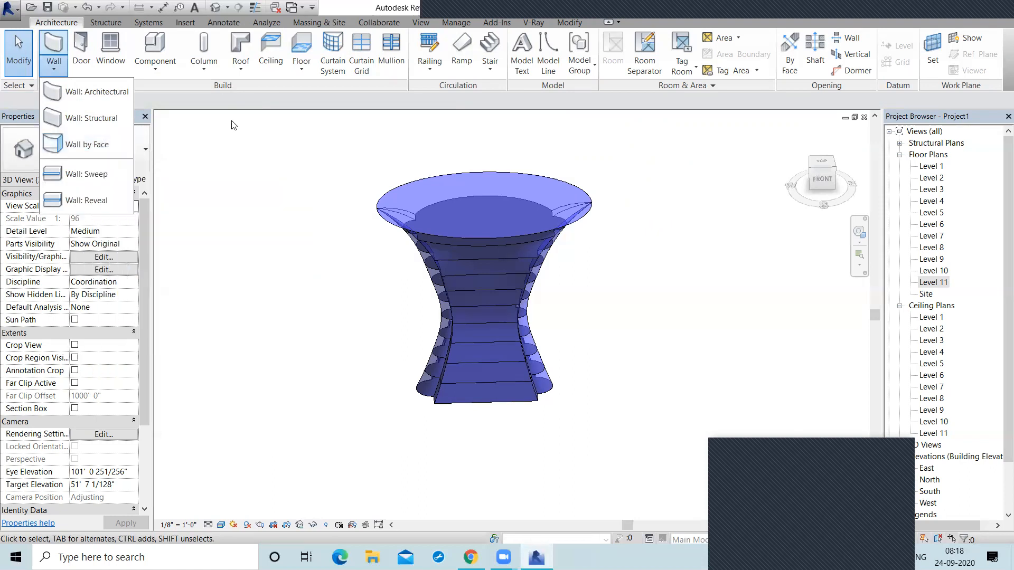
{"action": "left_click", "coordinate": [301, 73]}
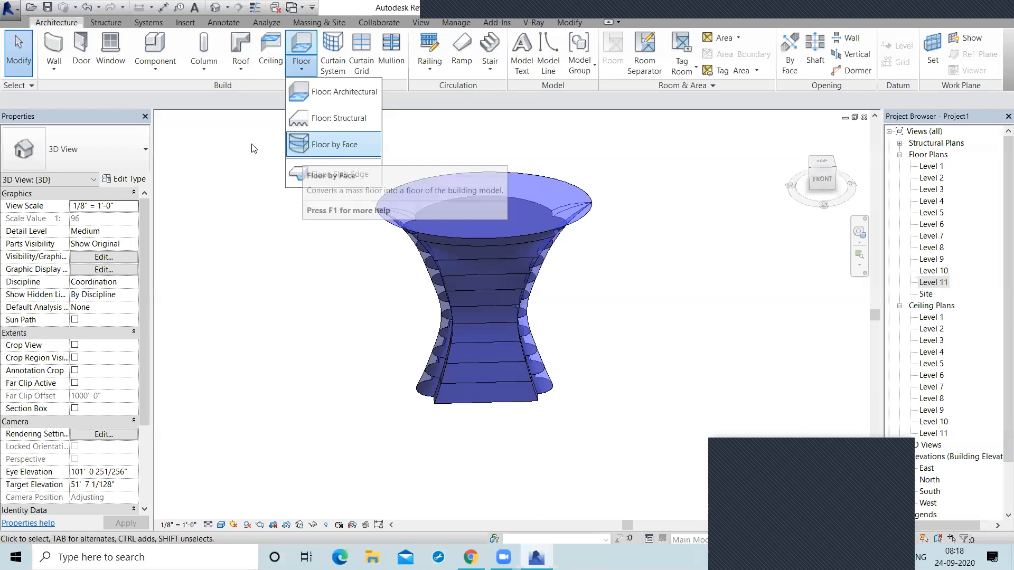
{"action": "left_click", "coordinate": [241, 60]}
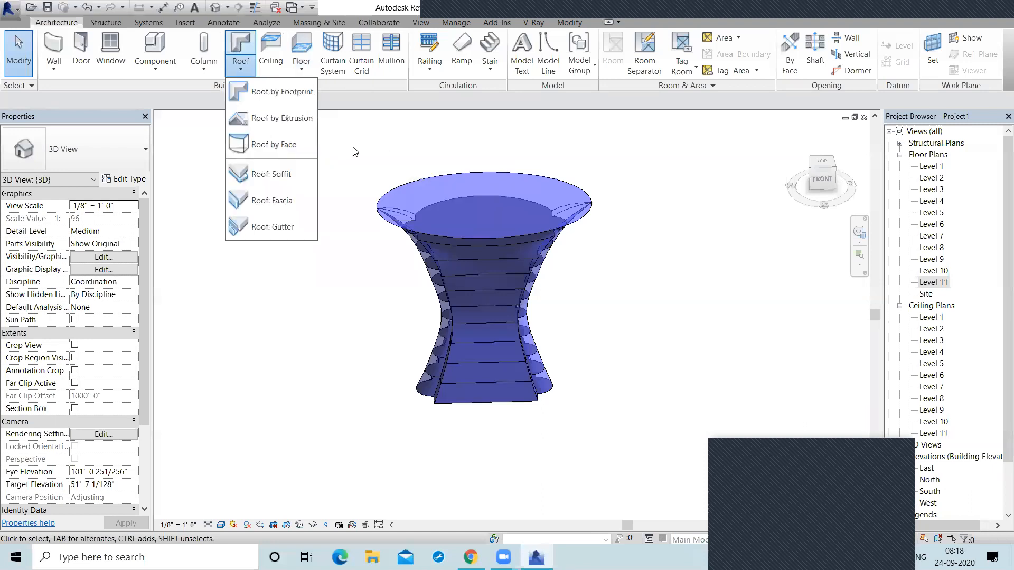
Start placing floors by face with the Wood Joist 10" - Wood Finish floor type.
{"action": "left_click", "coordinate": [302, 24]}
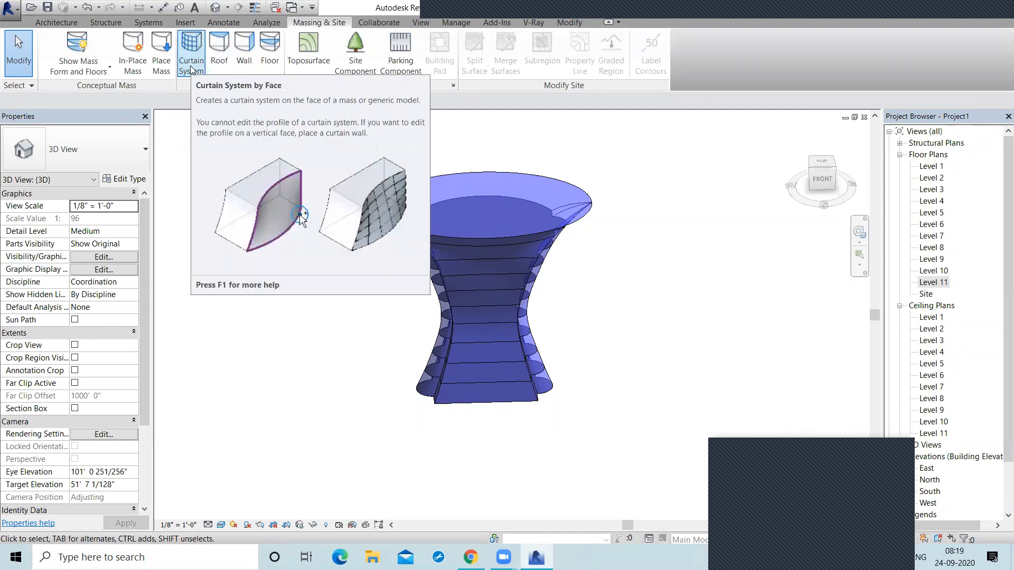
{"action": "left_click", "coordinate": [267, 59]}
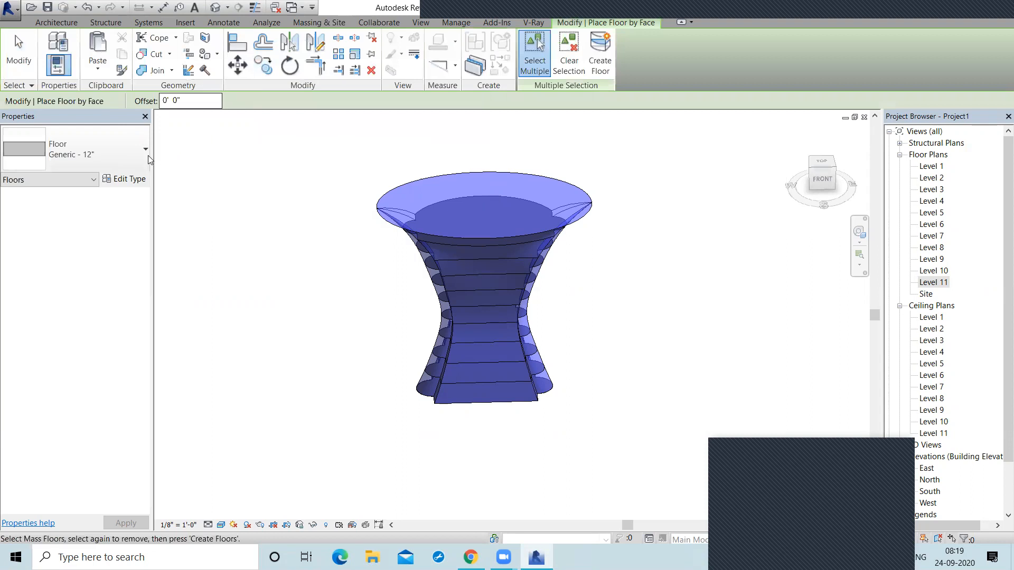
{"action": "left_click", "coordinate": [132, 151]}
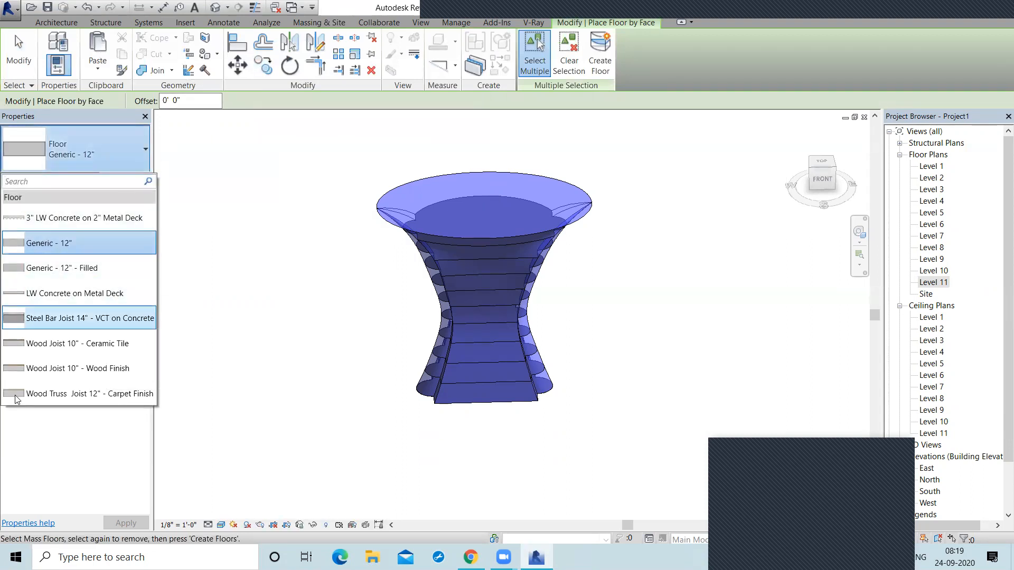
{"action": "left_click", "coordinate": [83, 368]}
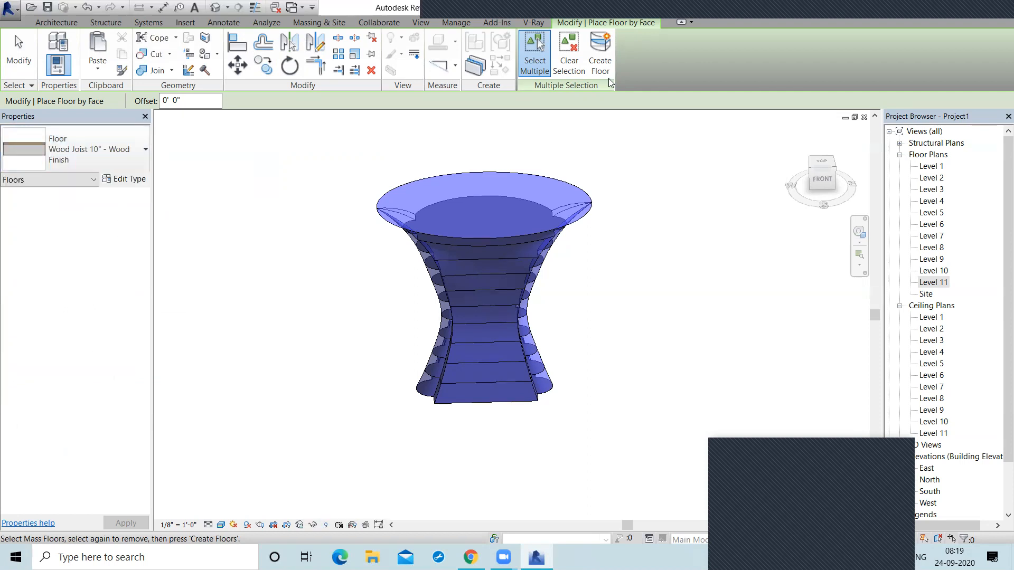
{"action": "scroll", "coordinate": [482, 407], "scroll_direction": "up", "scroll_amount": 2}
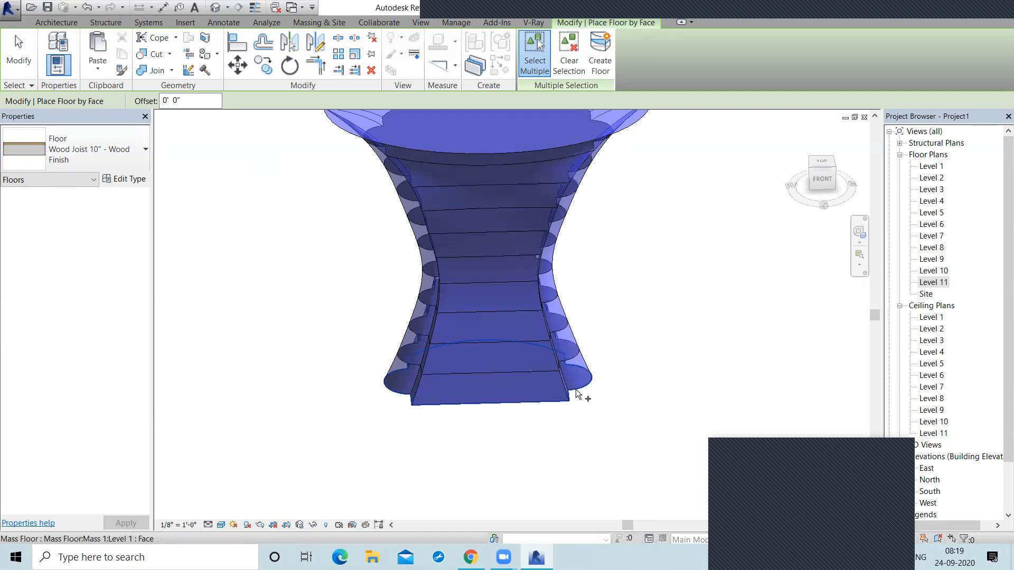
{"action": "scroll", "coordinate": [611, 287], "scroll_direction": "down", "scroll_amount": 3}
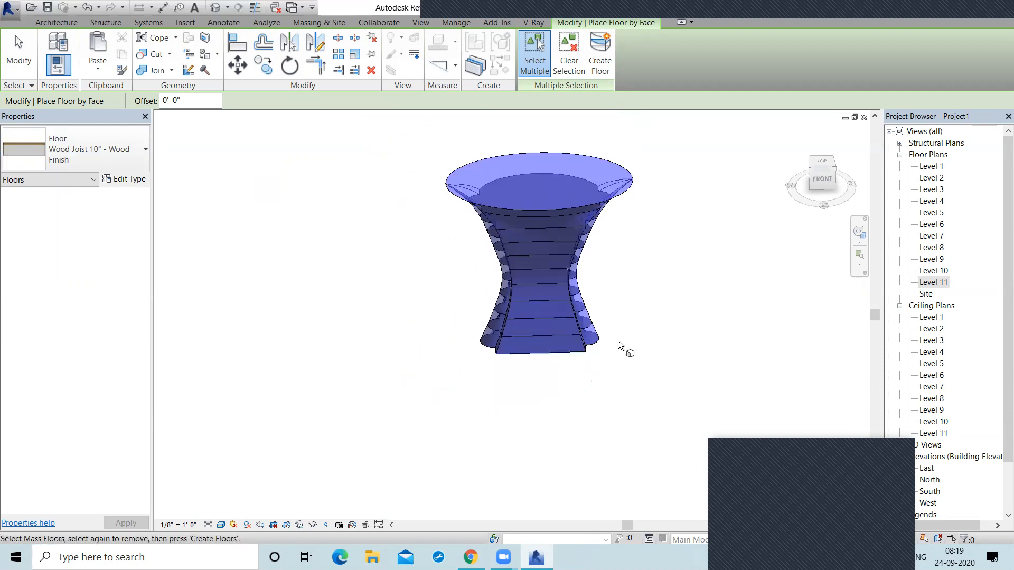
{"action": "left_click", "coordinate": [592, 343]}
{"action": "scroll", "coordinate": [592, 343], "scroll_direction": "up", "scroll_amount": 1}
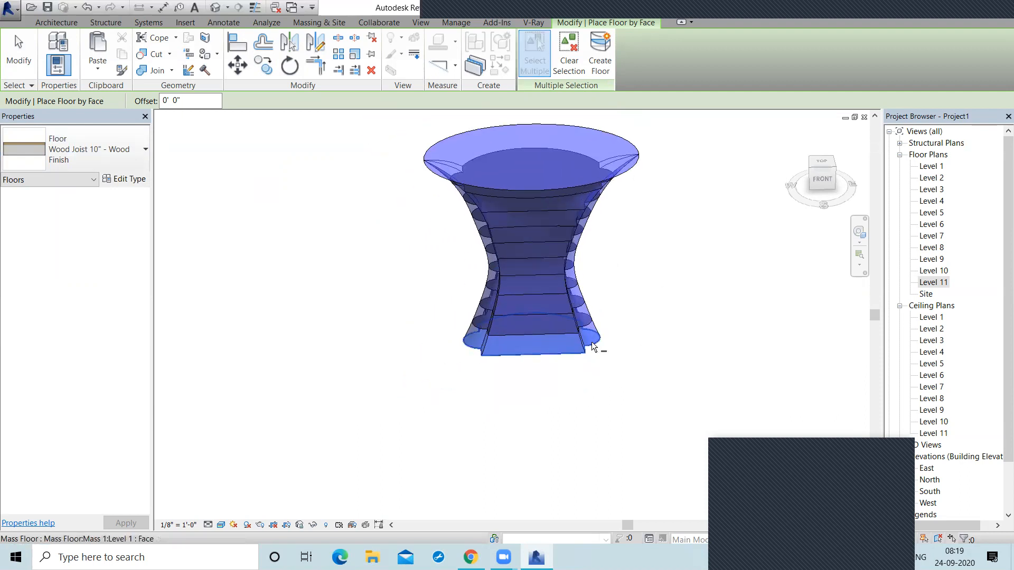
{"action": "scroll", "coordinate": [592, 344], "scroll_direction": "up", "scroll_amount": 2}
{"action": "left_click", "coordinate": [587, 318]}
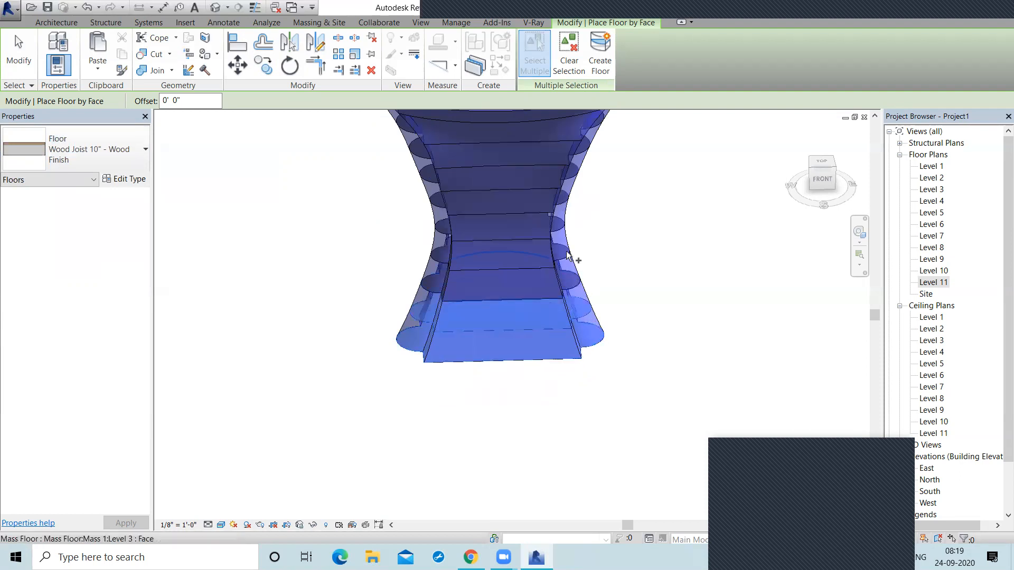
{"action": "middle_click_drag", "start_coordinate": [616, 260], "coordinate": [544, 387]}
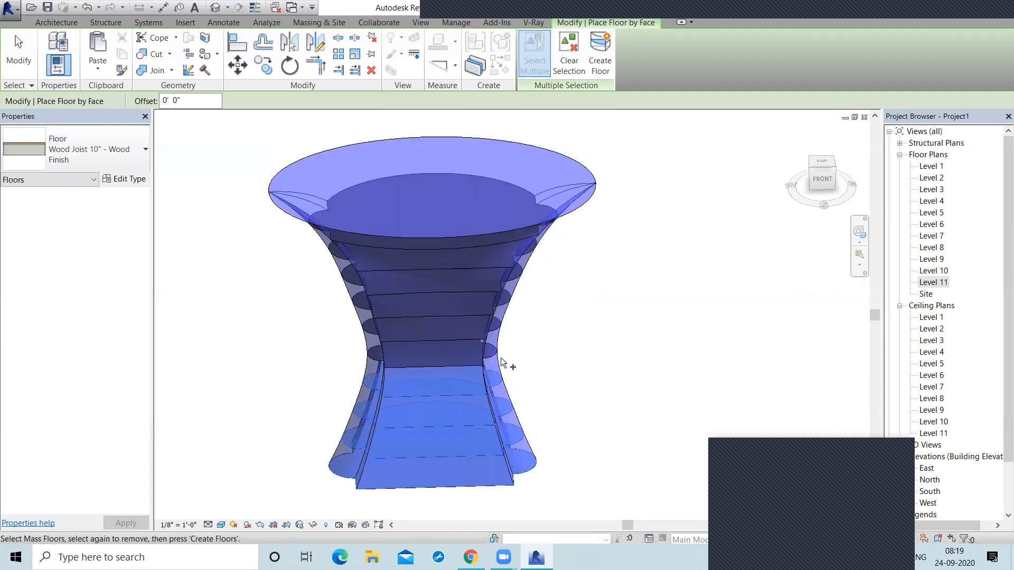
{"action": "left_click", "coordinate": [493, 355]}
{"action": "left_click", "coordinate": [505, 332]}
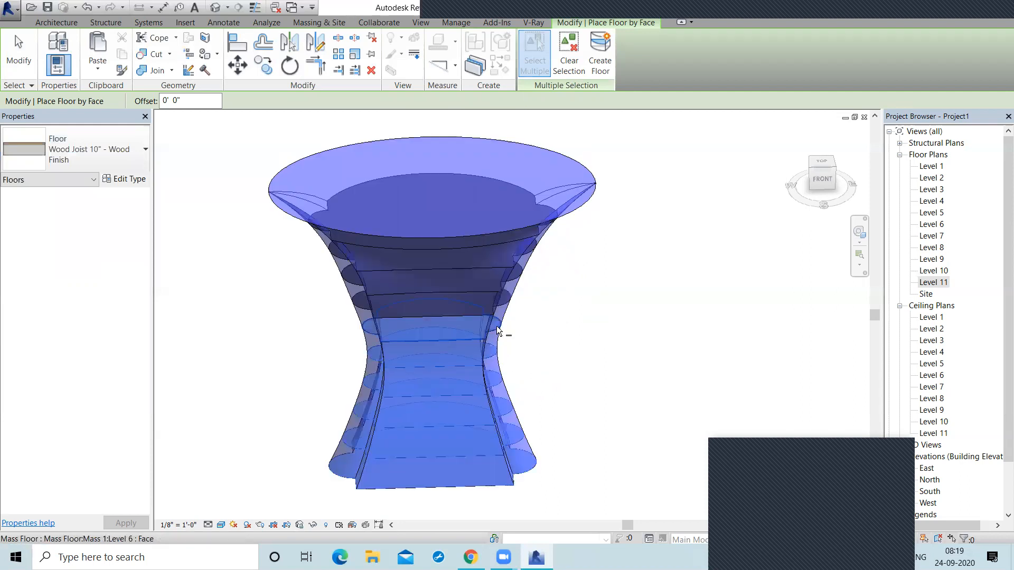
{"action": "left_click", "coordinate": [514, 309]}
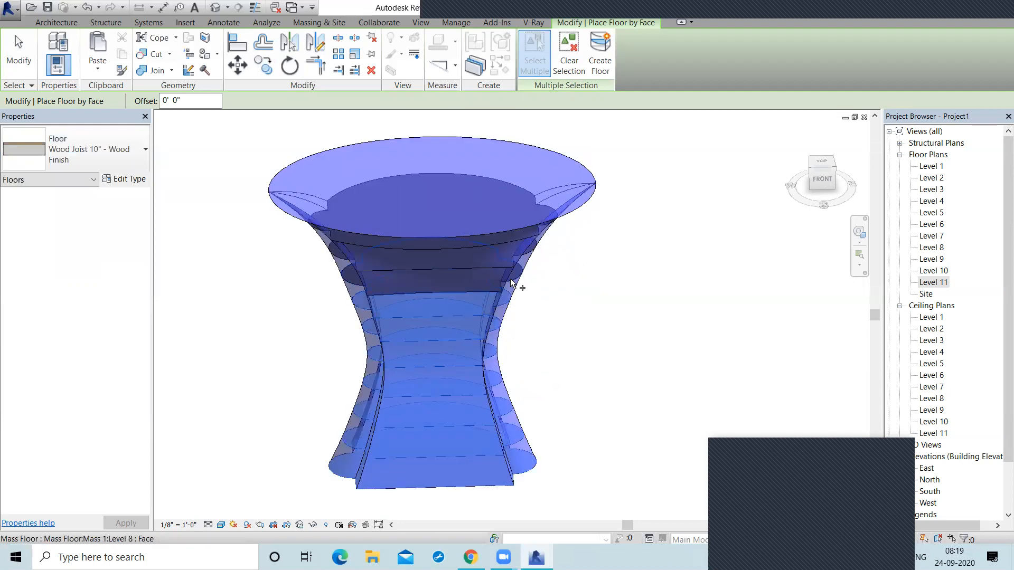
{"action": "left_click", "coordinate": [514, 280]}
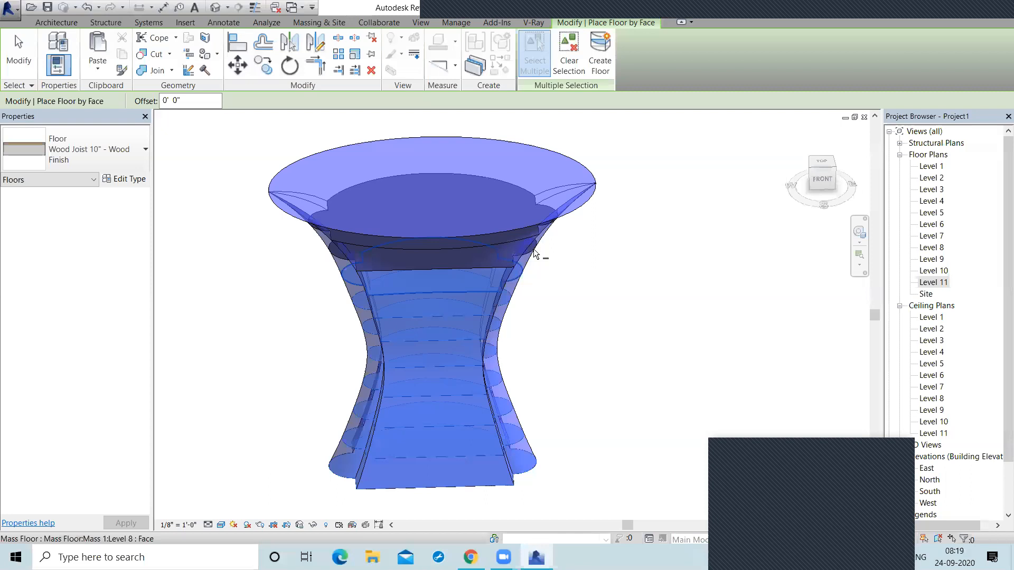
{"action": "middle_click_drag", "start_coordinate": [607, 282], "coordinate": [612, 192], "text": "shift"}
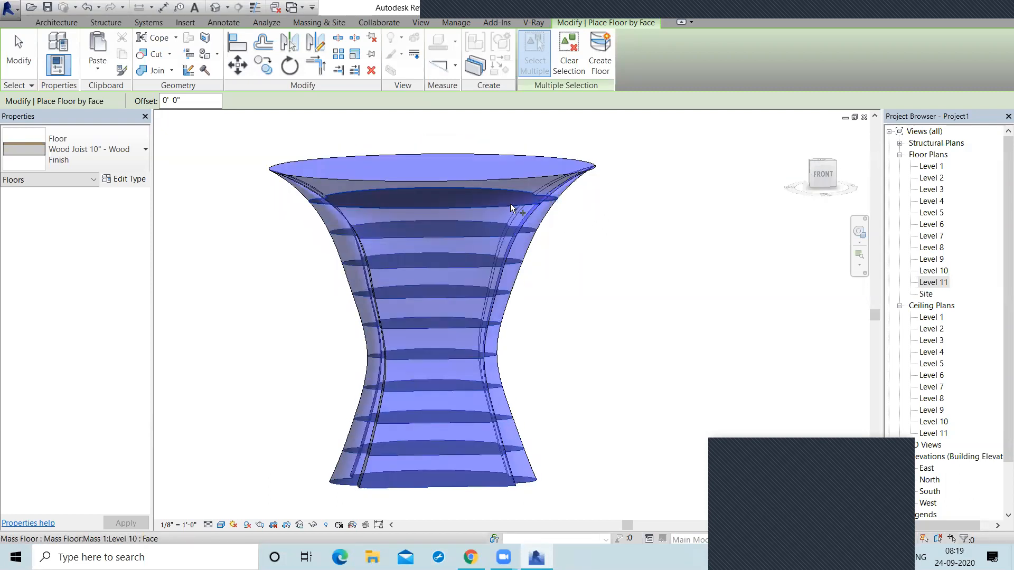
Select the mass floors from Level 10 down to Level 1 and create building floors from them.
{"action": "middle_click_drag", "start_coordinate": [614, 227], "coordinate": [613, 296], "text": "shift"}
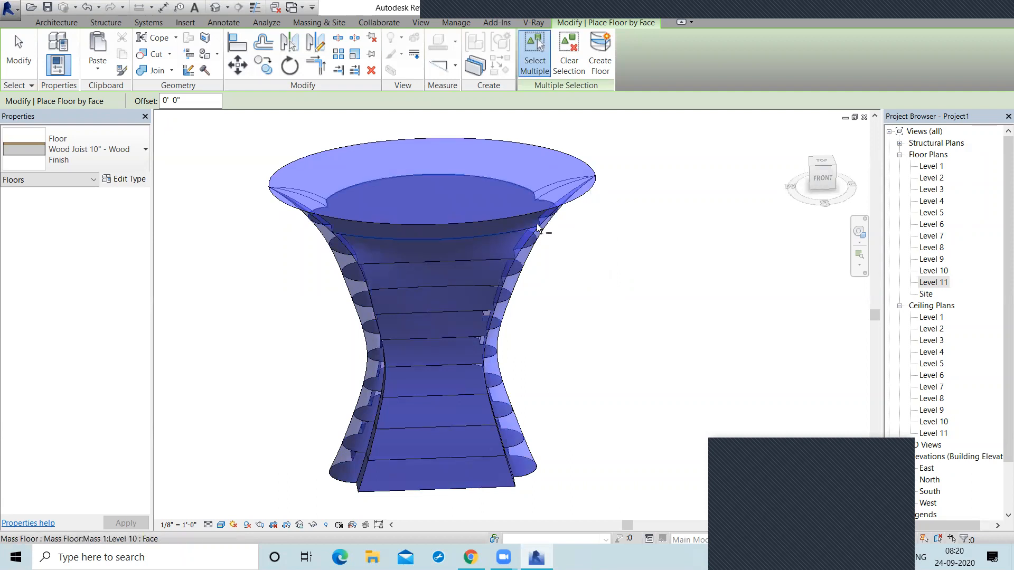
{"action": "left_click", "coordinate": [531, 243]}
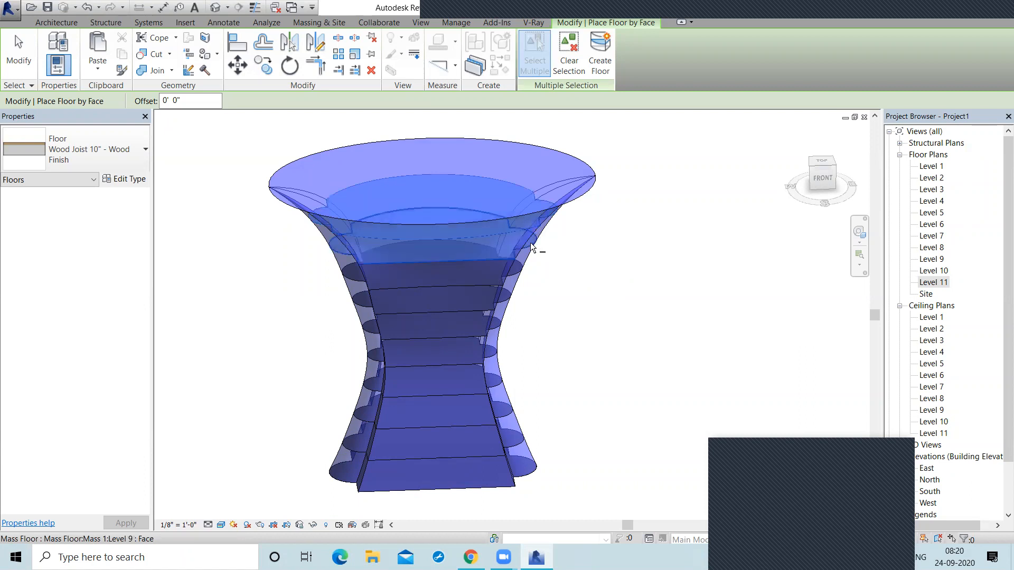
{"action": "left_click", "coordinate": [515, 268]}
{"action": "left_click", "coordinate": [504, 297]}
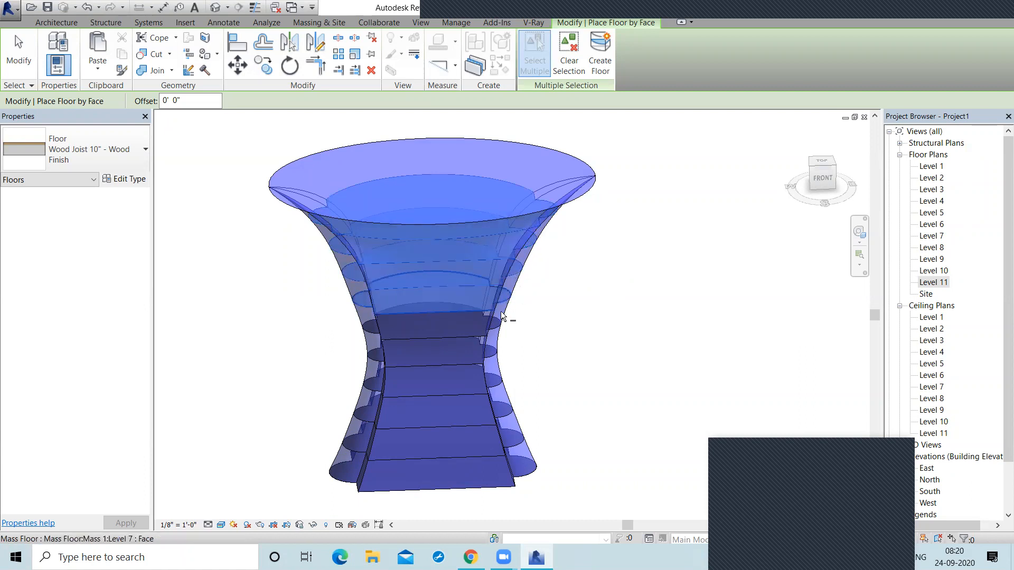
{"action": "left_click", "coordinate": [500, 330]}
{"action": "left_click", "coordinate": [492, 354]}
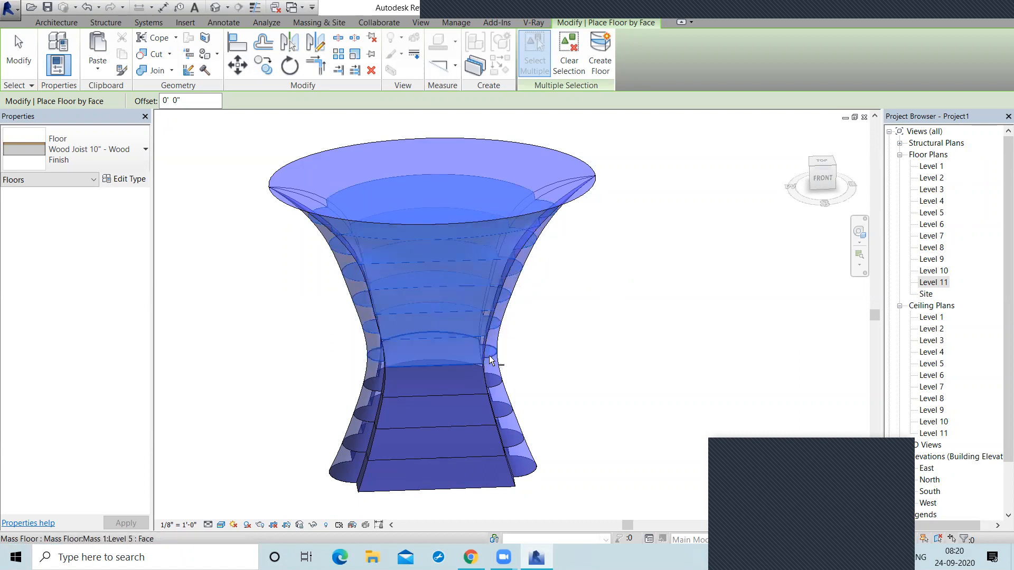
{"action": "left_click", "coordinate": [492, 386]}
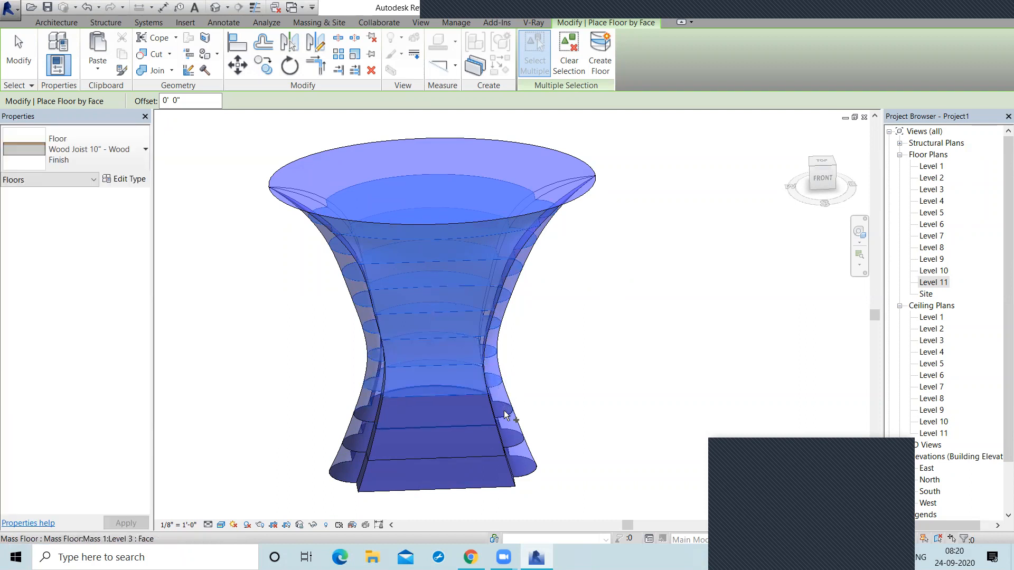
{"action": "left_click", "coordinate": [515, 421]}
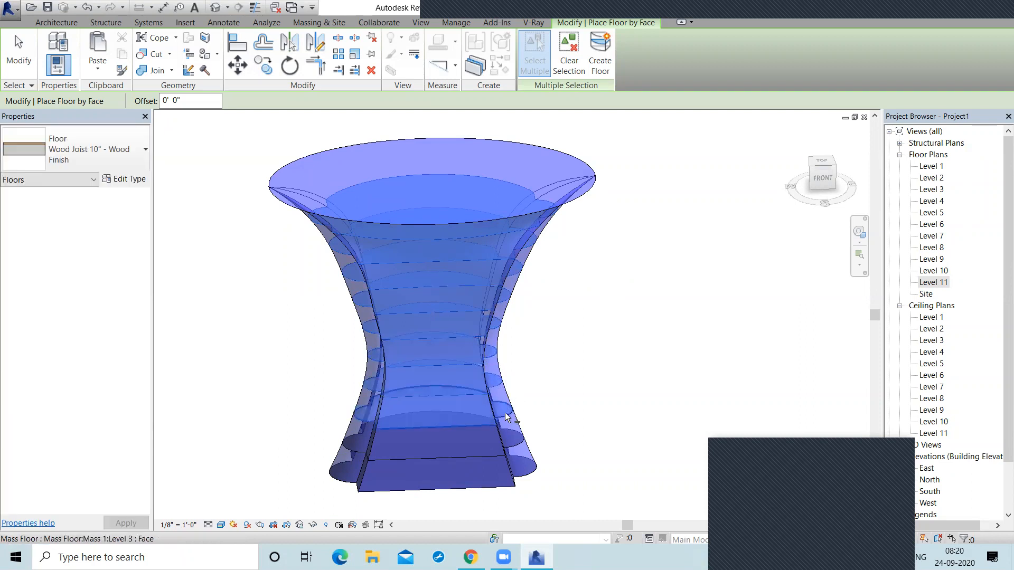
{"action": "left_click", "coordinate": [528, 473]}
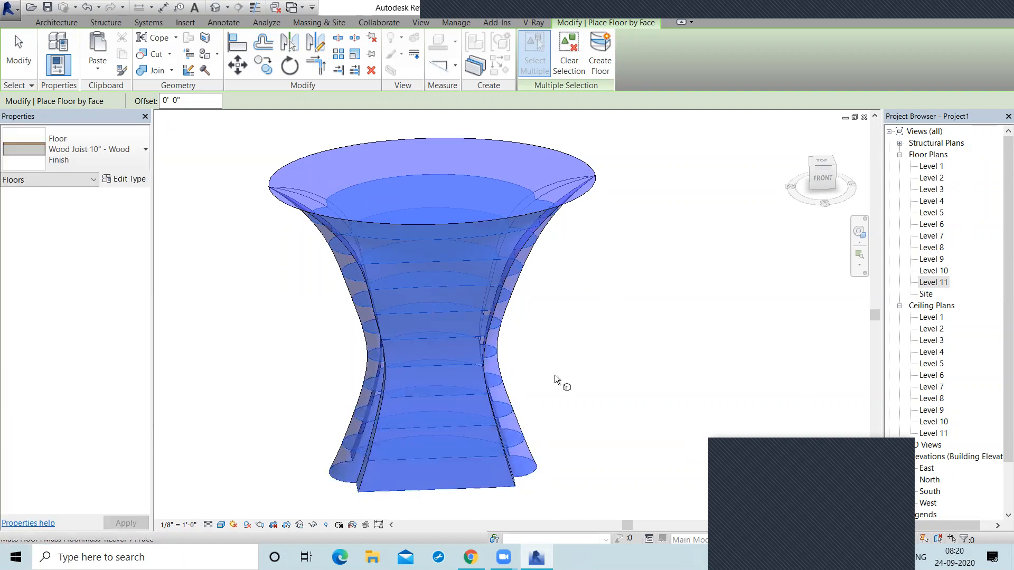
{"action": "left_click", "coordinate": [605, 63]}
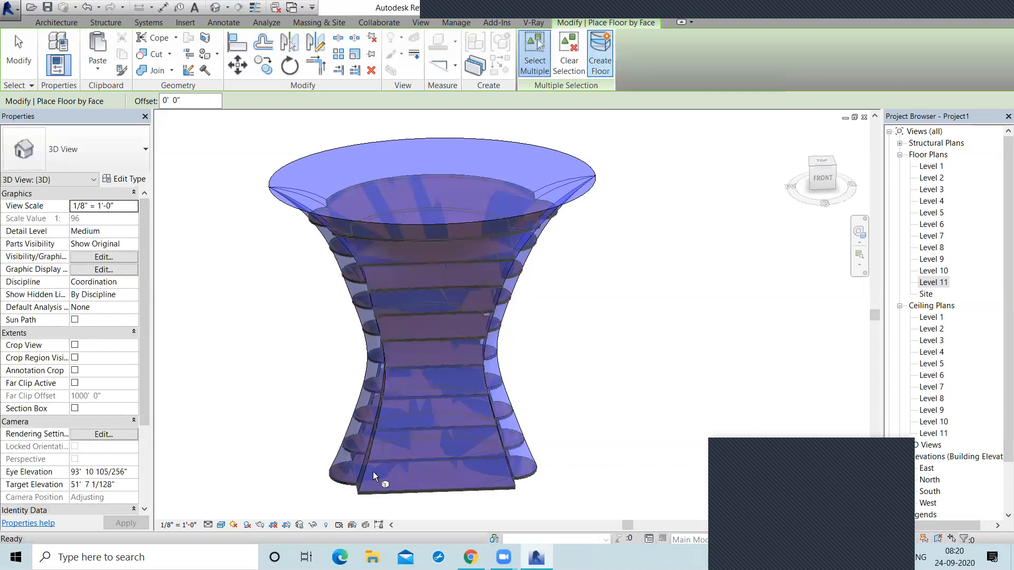
Create a roof by face on the mass's top elliptical face using the Basic Roof Generic - 9" type.
{"action": "scroll", "coordinate": [373, 475], "scroll_direction": "up", "scroll_amount": 3}
{"action": "scroll", "coordinate": [327, 438], "scroll_direction": "up", "scroll_amount": 2}
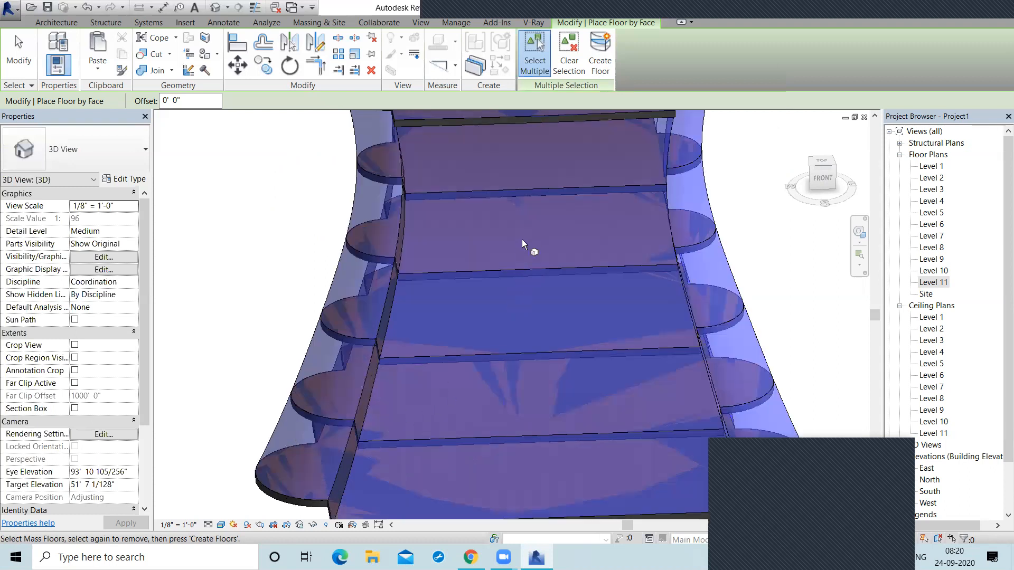
{"action": "scroll", "coordinate": [522, 239], "scroll_direction": "down", "scroll_amount": 3}
{"action": "middle_click_drag", "start_coordinate": [471, 462], "coordinate": [597, 388]}
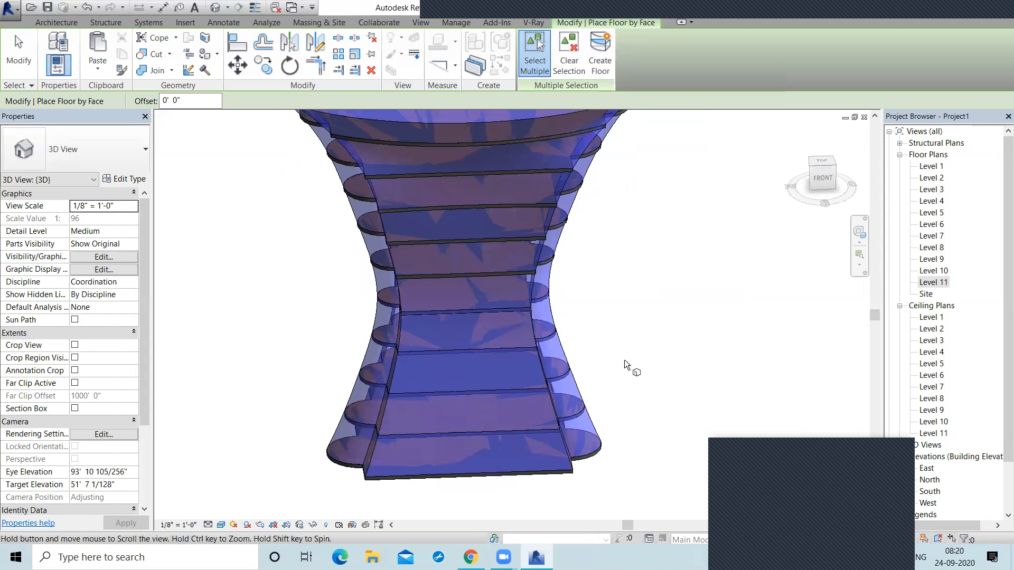
{"action": "scroll", "coordinate": [648, 350], "scroll_direction": "down", "scroll_amount": 3}
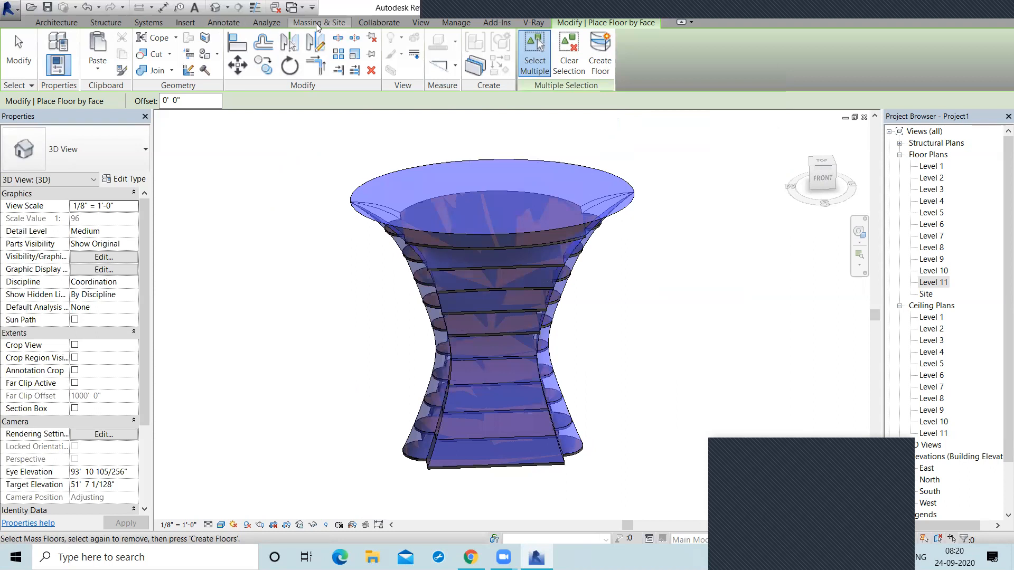
{"action": "left_click", "coordinate": [299, 24]}
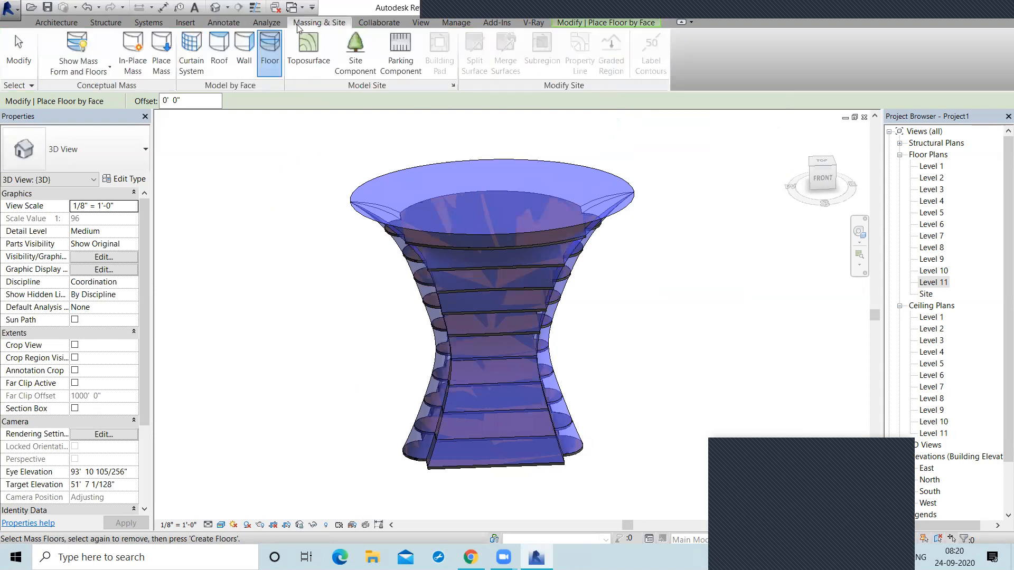
{"action": "left_click", "coordinate": [217, 58]}
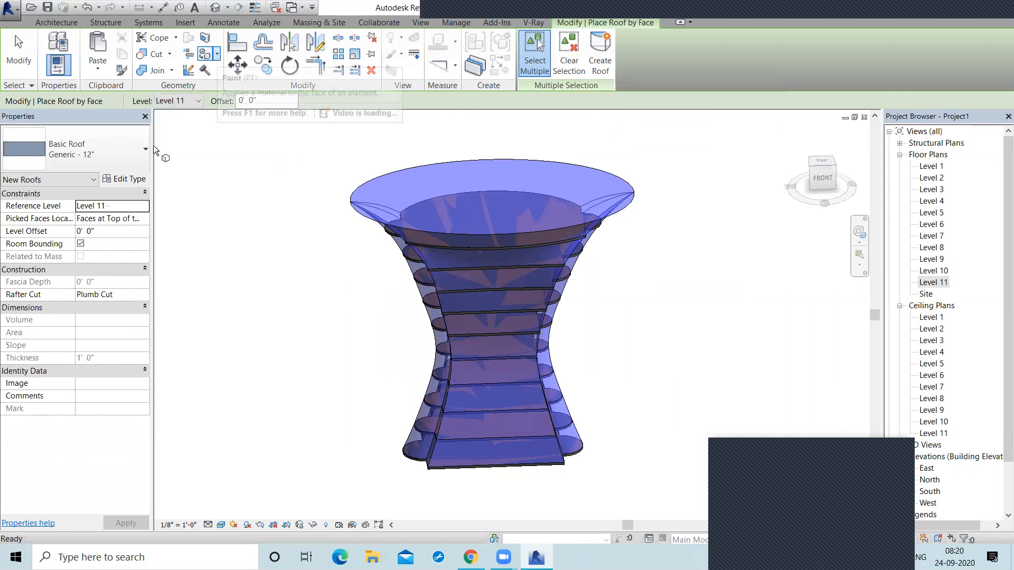
{"action": "left_click", "coordinate": [121, 155]}
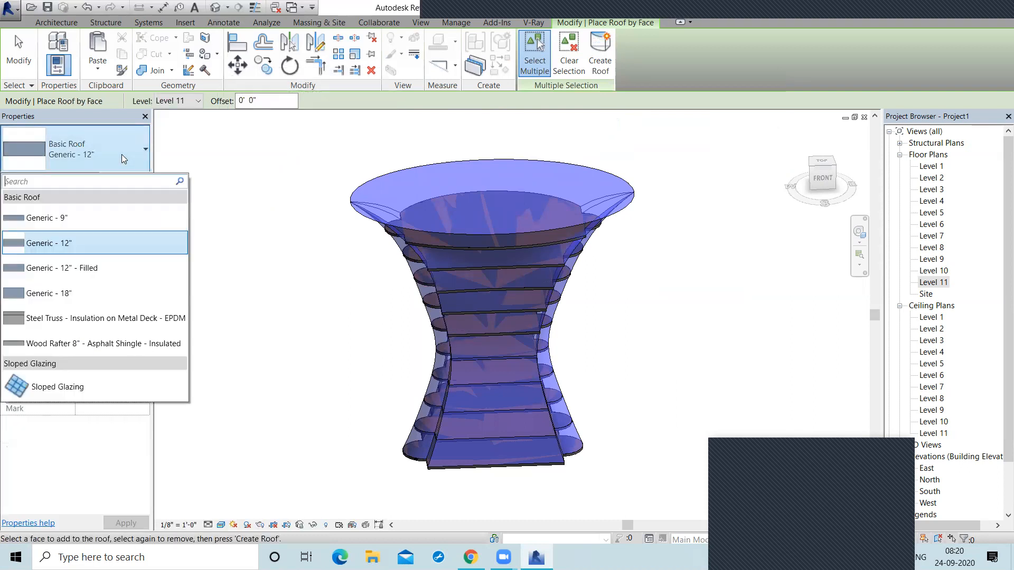
{"action": "left_click", "coordinate": [80, 219]}
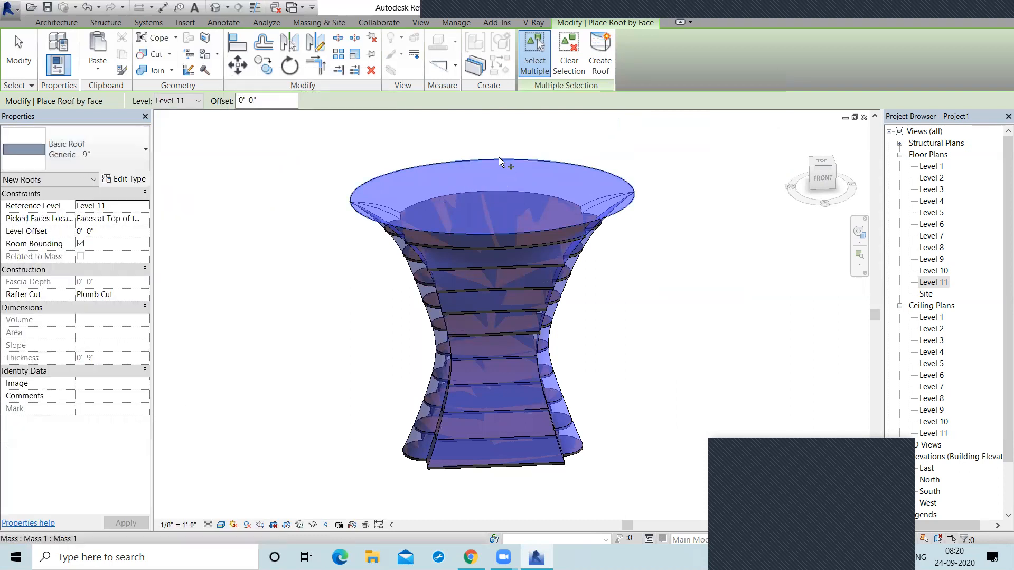
{"action": "left_click", "coordinate": [499, 159]}
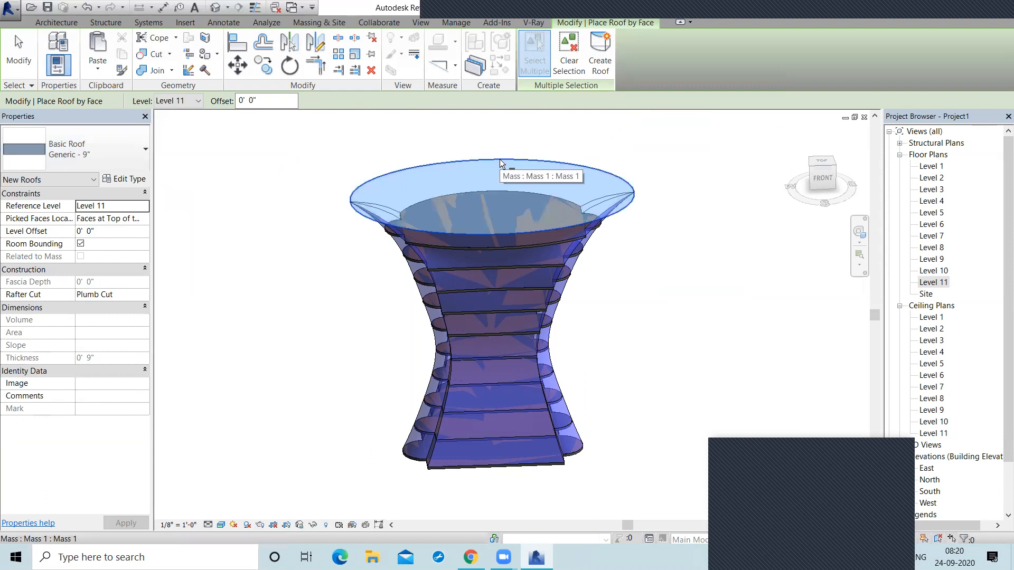
{"action": "left_click", "coordinate": [591, 72]}
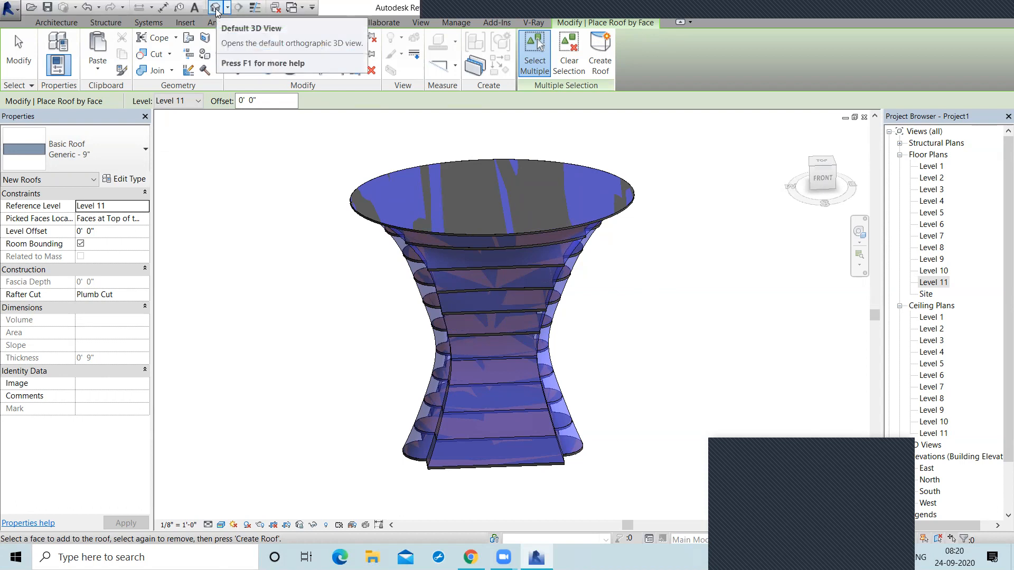
Place Generic - 4" Brick walls by face on the mass's flat front face and the adjacent narrow face on its left side.
{"action": "left_click", "coordinate": [311, 23]}
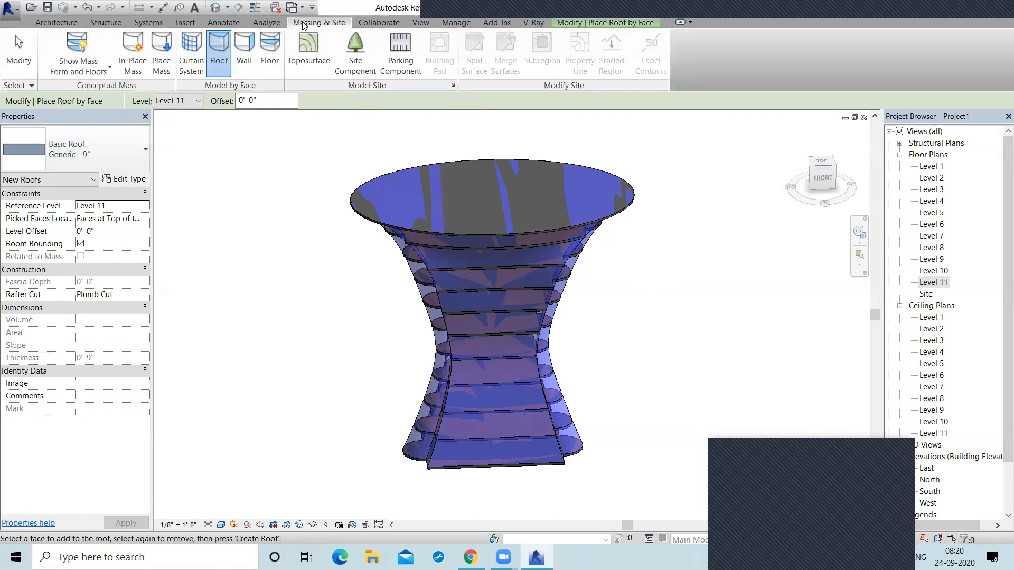
{"action": "left_click", "coordinate": [244, 62]}
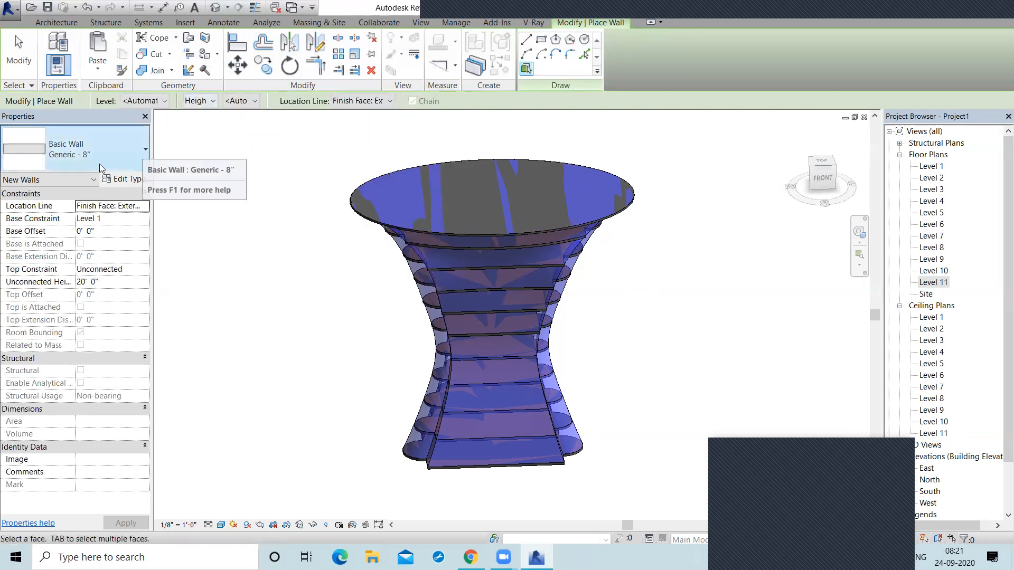
{"action": "left_click", "coordinate": [131, 145]}
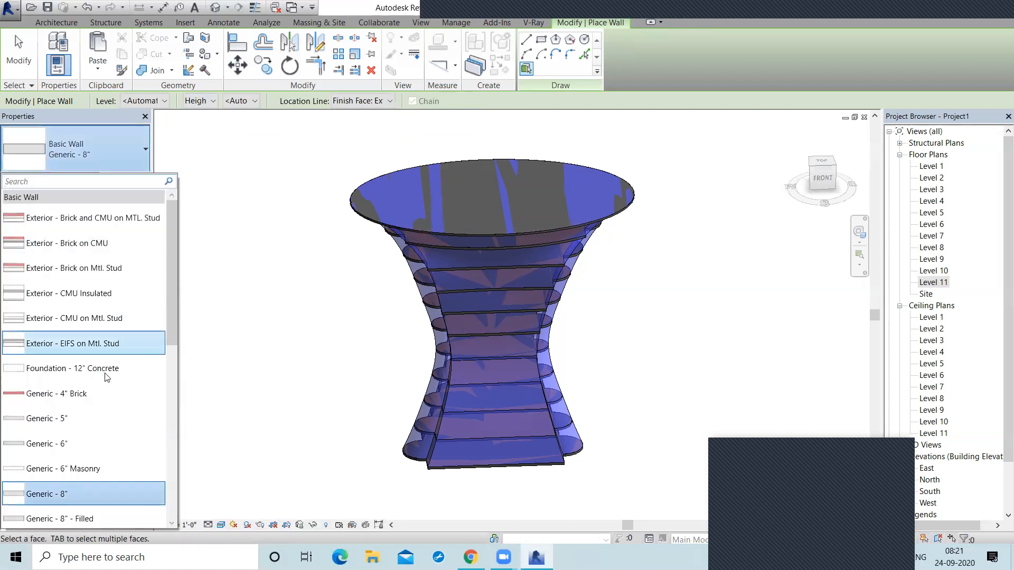
{"action": "left_click", "coordinate": [89, 396]}
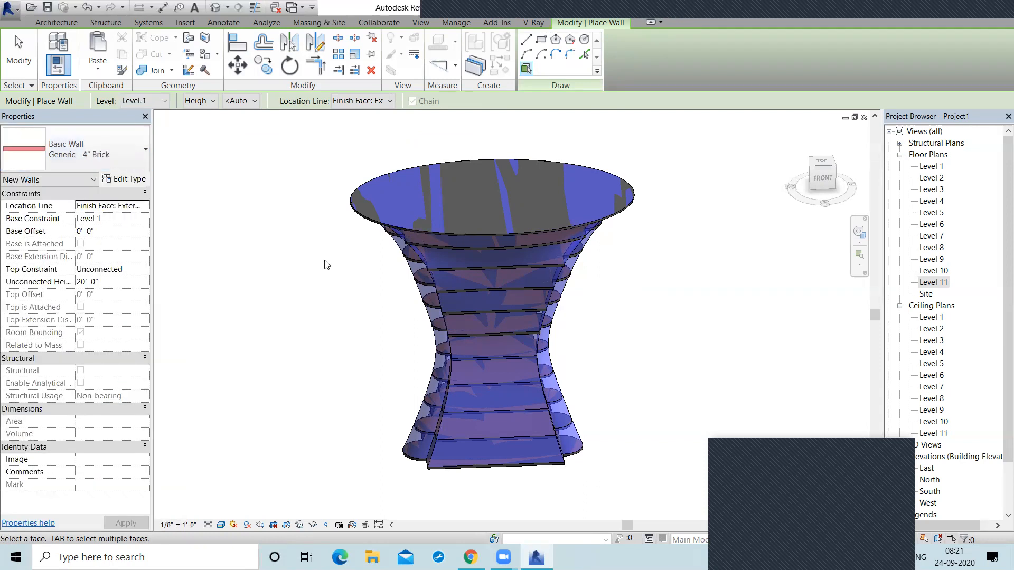
{"action": "middle_click_drag", "start_coordinate": [292, 355], "coordinate": [548, 455], "text": "shift"}
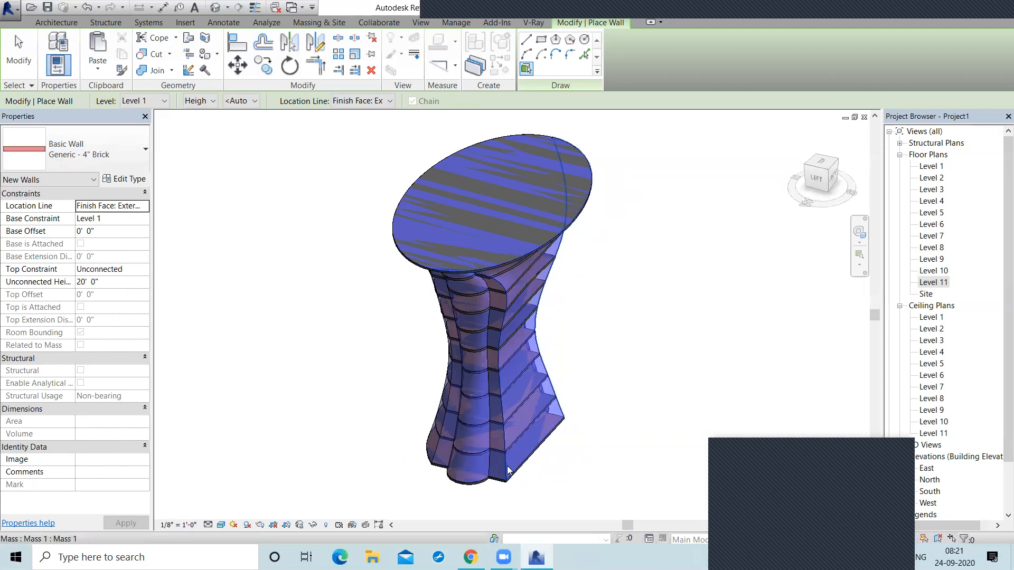
{"action": "scroll", "coordinate": [518, 312], "scroll_direction": "up", "scroll_amount": 3}
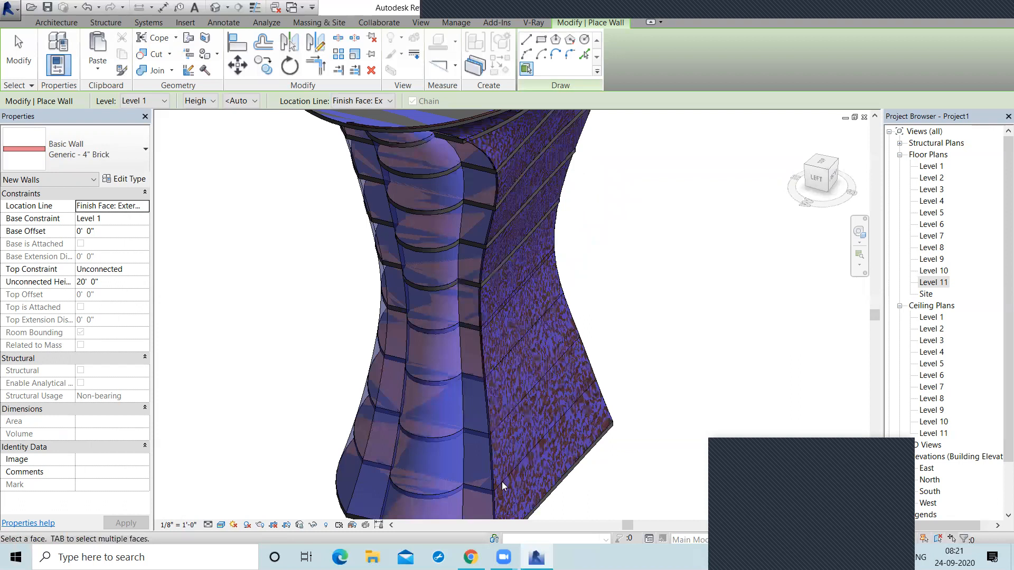
{"action": "scroll", "coordinate": [541, 363], "scroll_direction": "down", "scroll_amount": 2}
{"action": "left_click", "coordinate": [500, 439]}
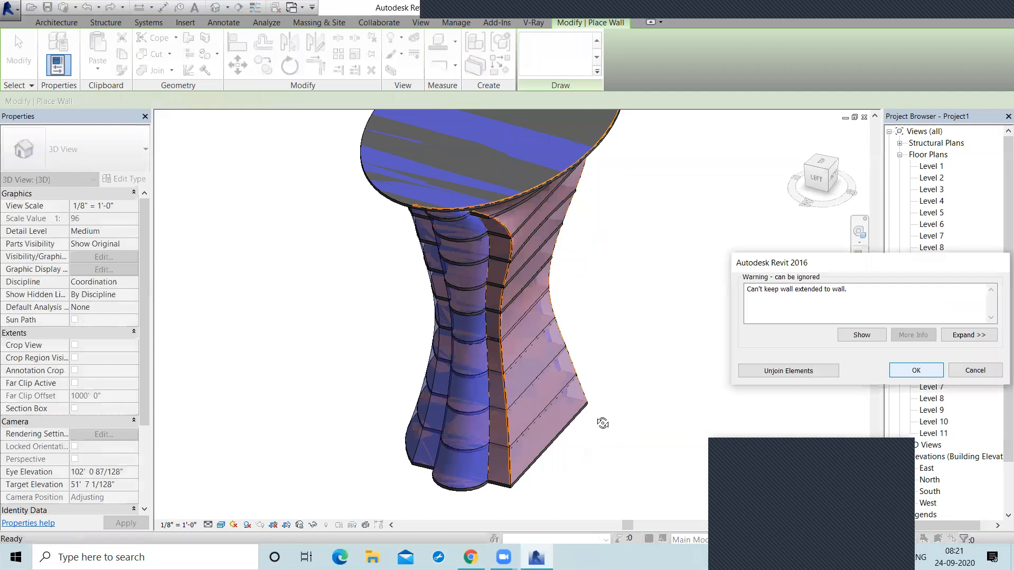
{"action": "key", "text": "Escape"}
Place another Generic - 4" Brick wall by face on the narrow face between the front wall and the right-side curved lobe.
{"action": "middle_click_drag", "start_coordinate": [415, 440], "coordinate": [520, 478], "text": "shift"}
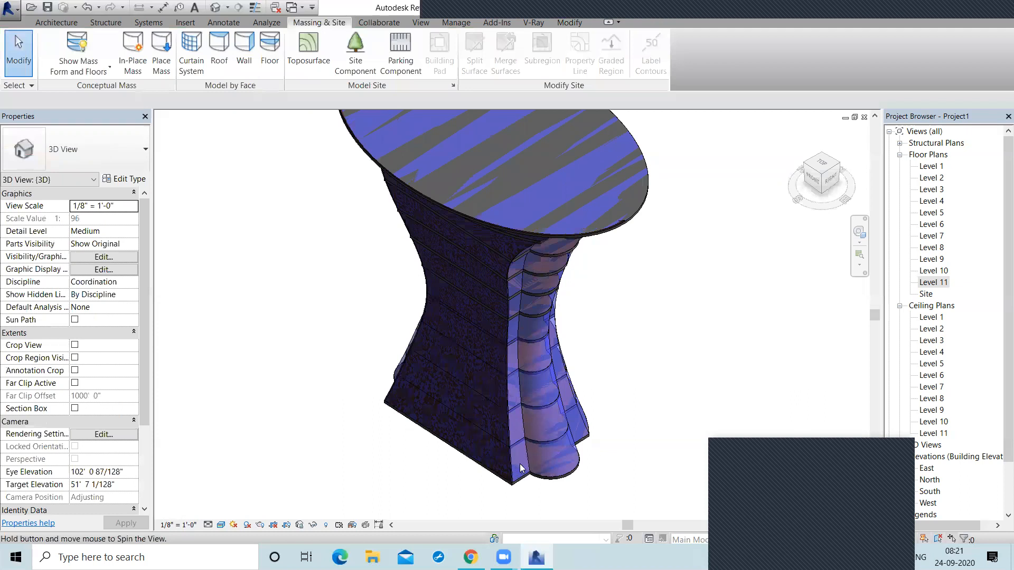
{"action": "left_click", "coordinate": [252, 56]}
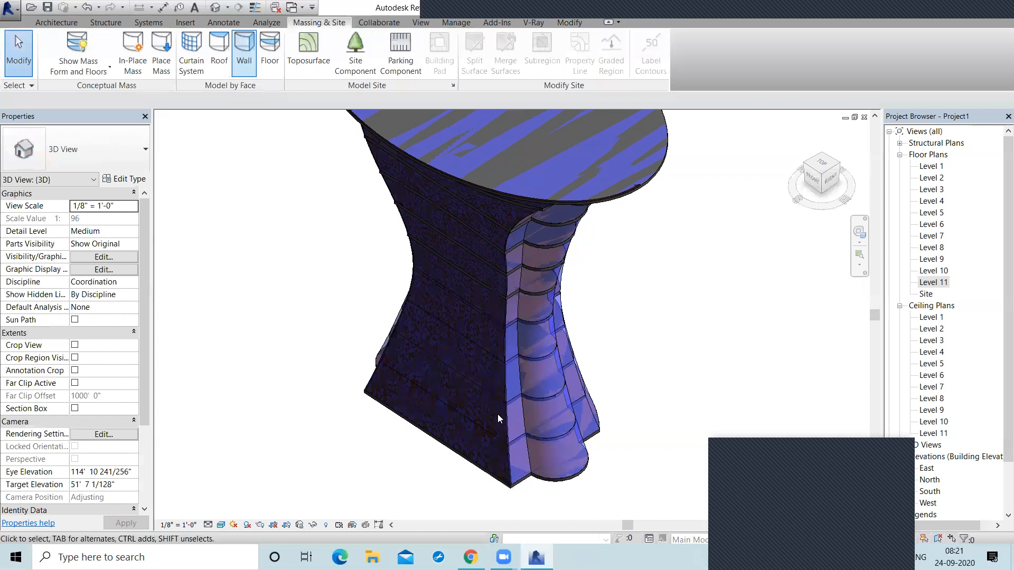
{"action": "scroll", "coordinate": [542, 471], "scroll_direction": "up", "scroll_amount": 2}
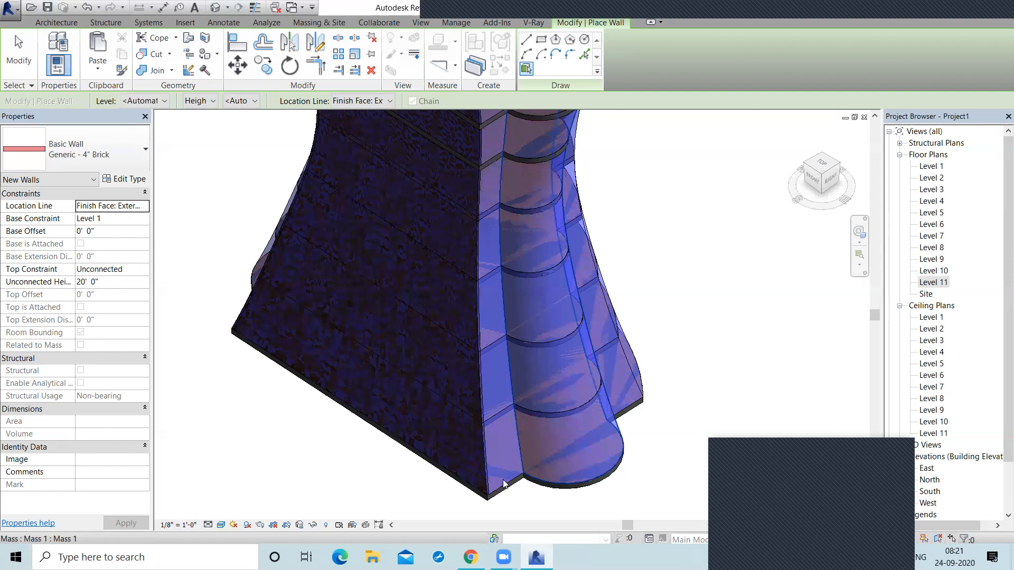
{"action": "scroll", "coordinate": [501, 404], "scroll_direction": "down", "scroll_amount": 2}
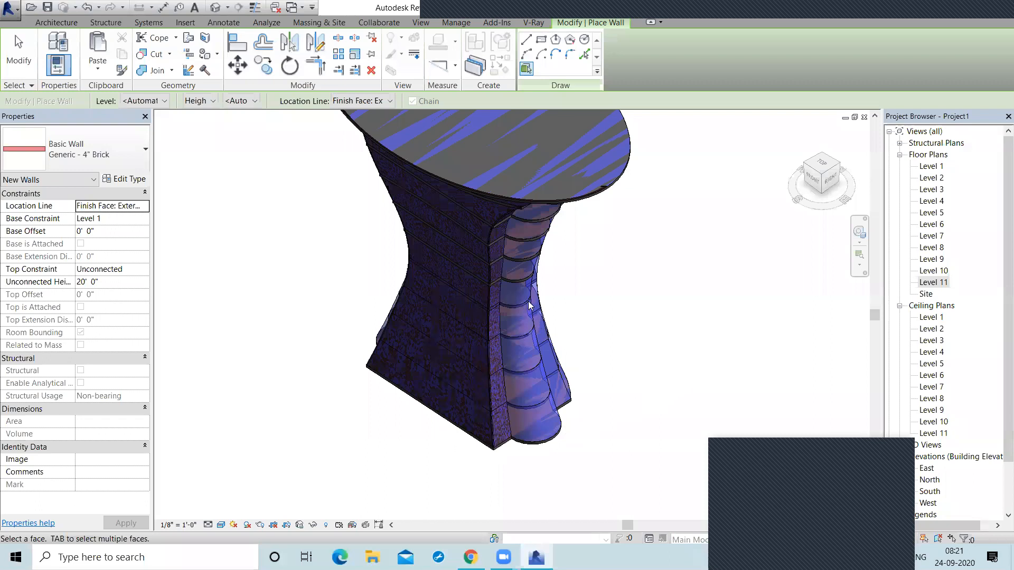
Start placing a curtain system by face with the Curtain System 5' x 10' type.
{"action": "middle_click_drag", "start_coordinate": [416, 298], "coordinate": [281, 250], "text": "shift"}
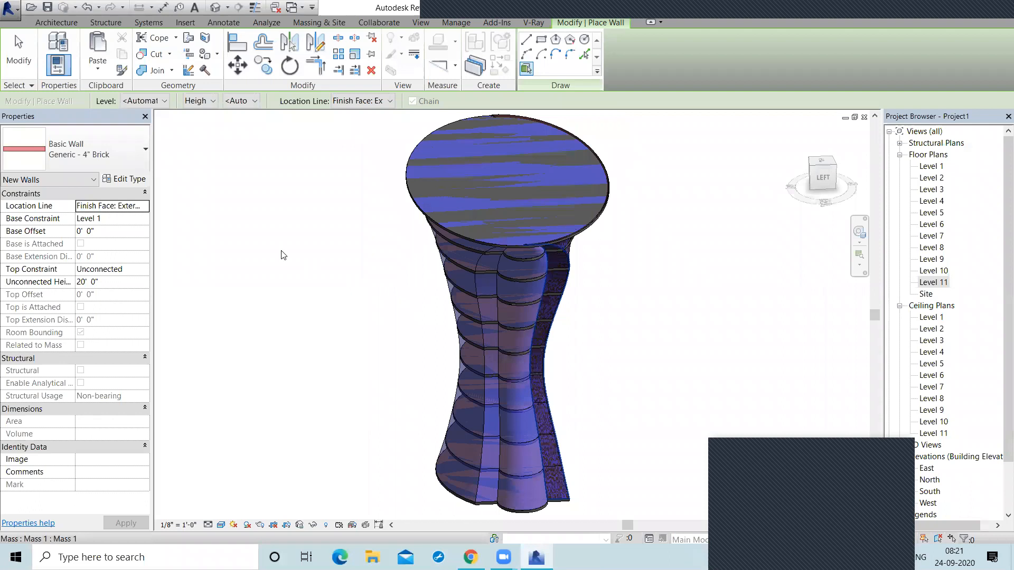
{"action": "left_click", "coordinate": [50, 24]}
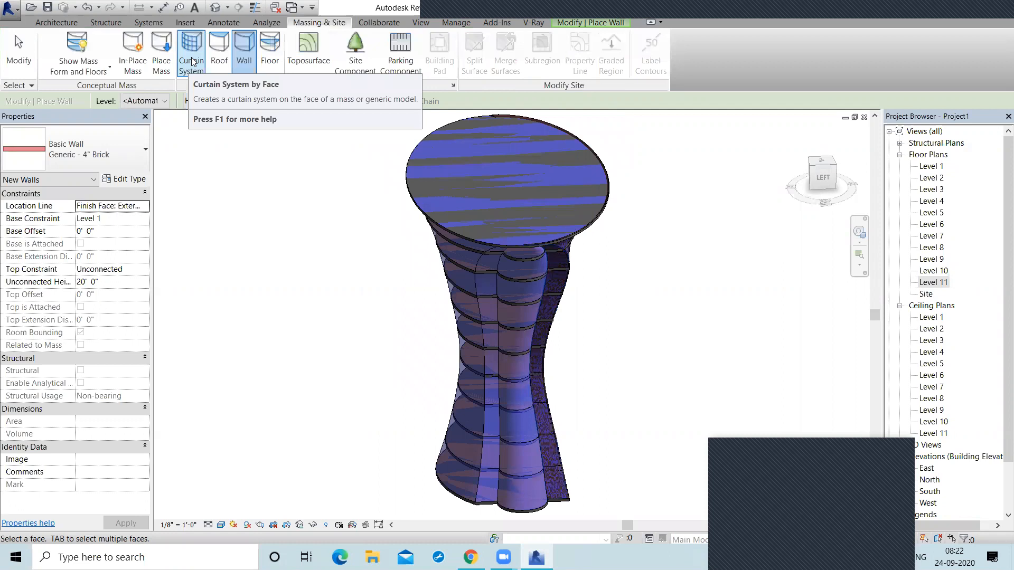
{"action": "left_click", "coordinate": [191, 61]}
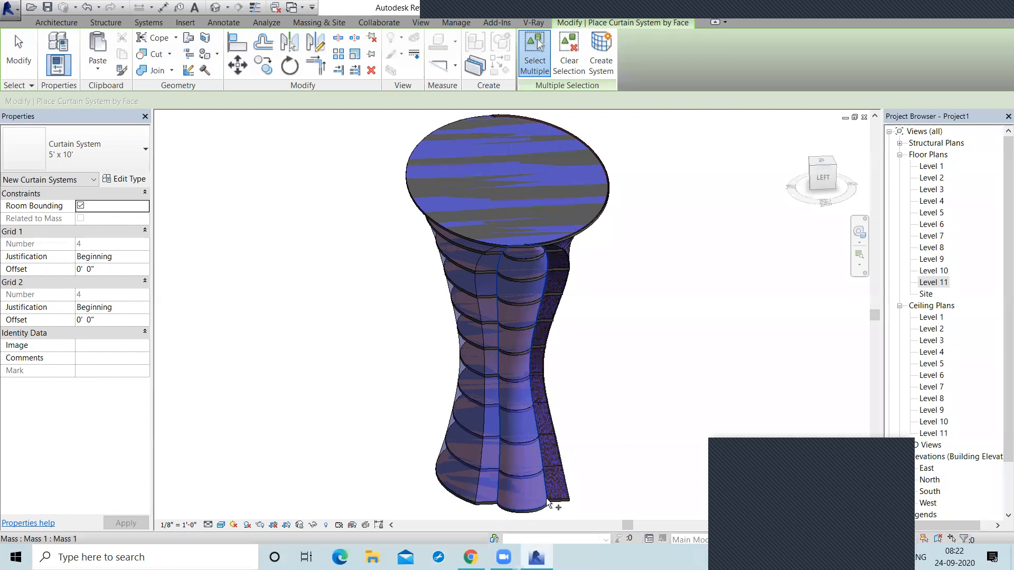
{"action": "left_click", "coordinate": [522, 426]}
{"action": "middle_click_drag", "start_coordinate": [452, 418], "coordinate": [518, 425]}
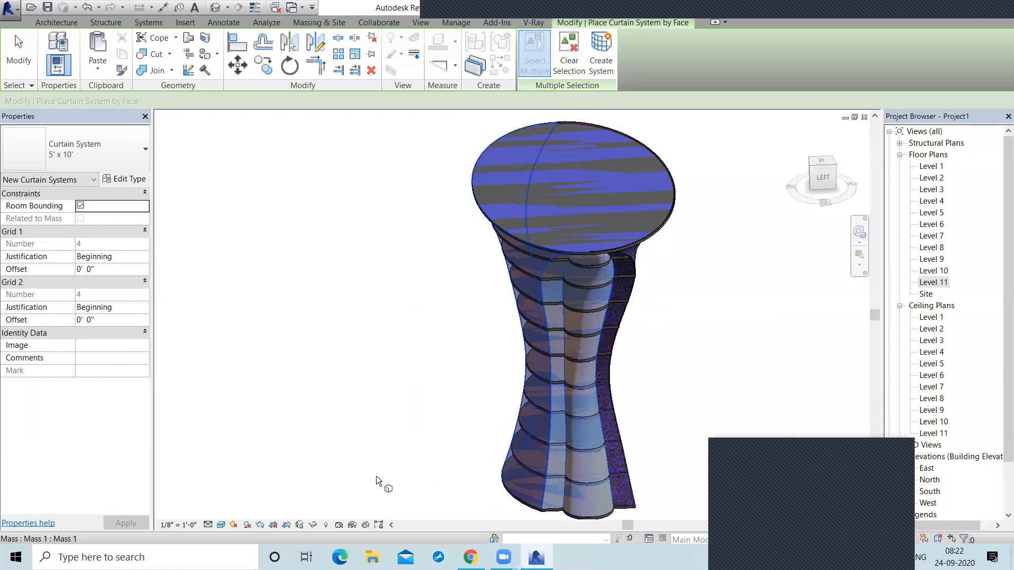
{"action": "middle_click_drag", "start_coordinate": [376, 477], "coordinate": [654, 467], "text": "shift"}
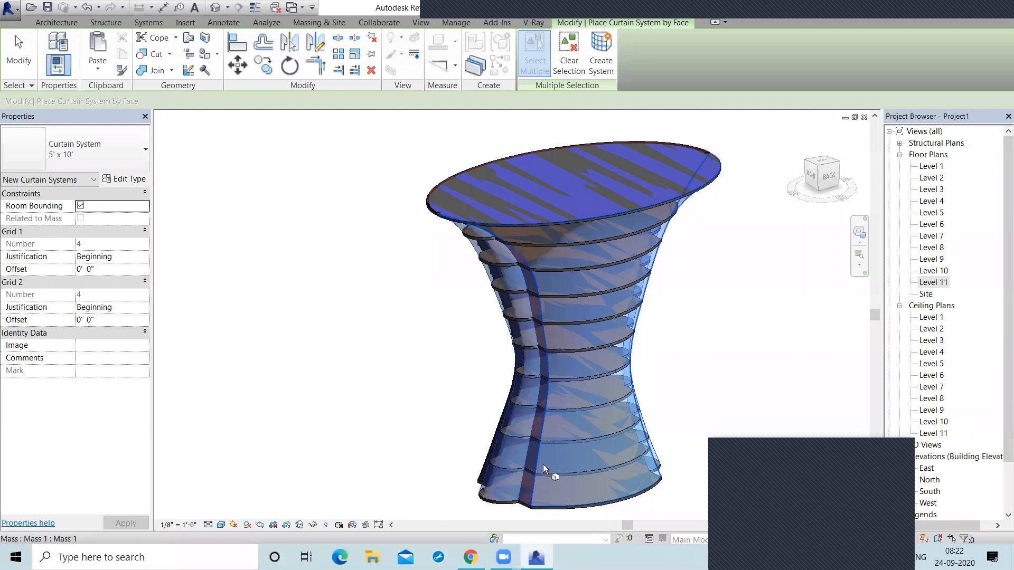
{"action": "middle_click_drag", "start_coordinate": [550, 455], "coordinate": [569, 464], "text": "shift"}
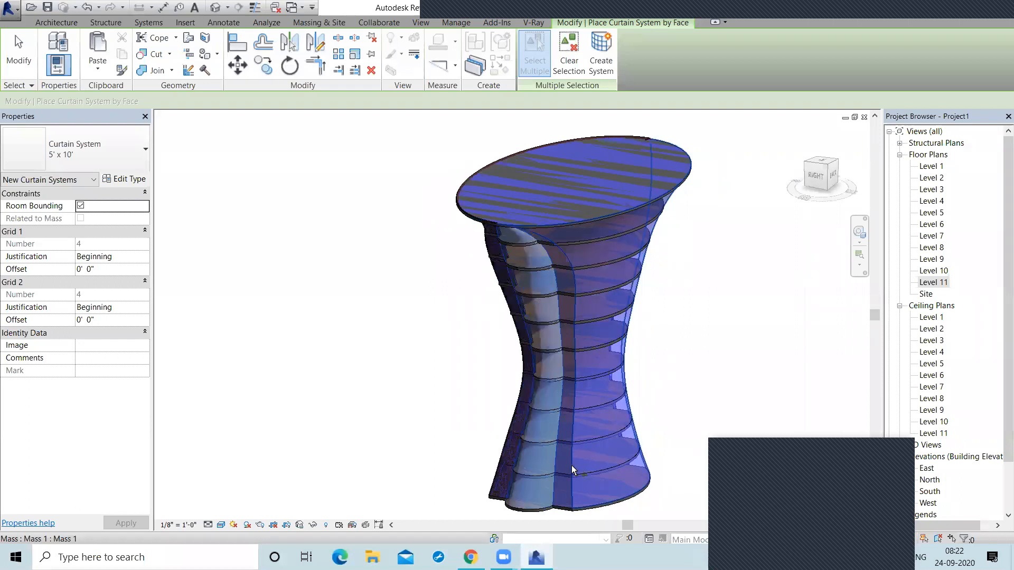
{"action": "left_click", "coordinate": [572, 466]}
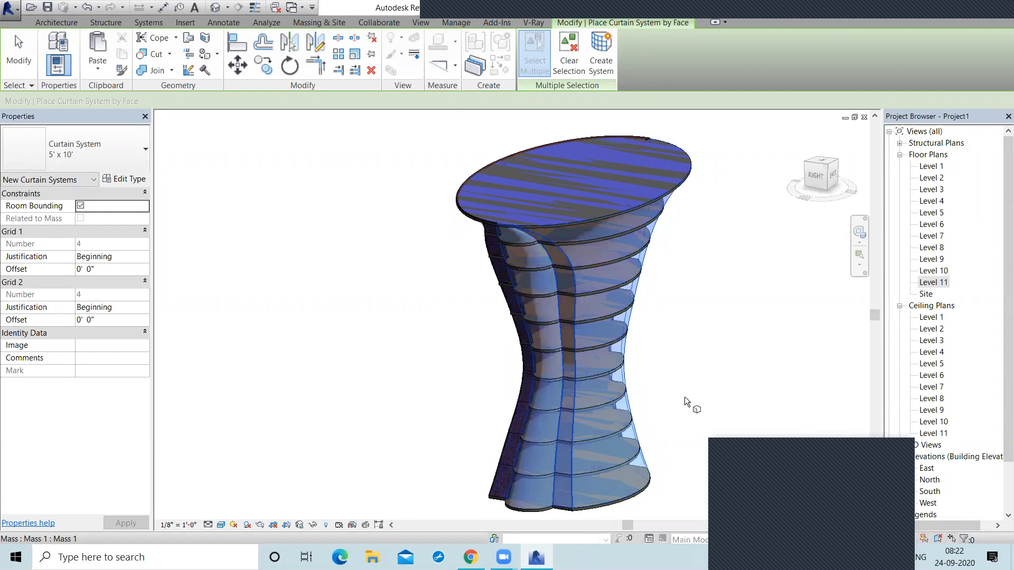
{"action": "middle_click_drag", "start_coordinate": [667, 414], "coordinate": [531, 434], "text": "shift"}
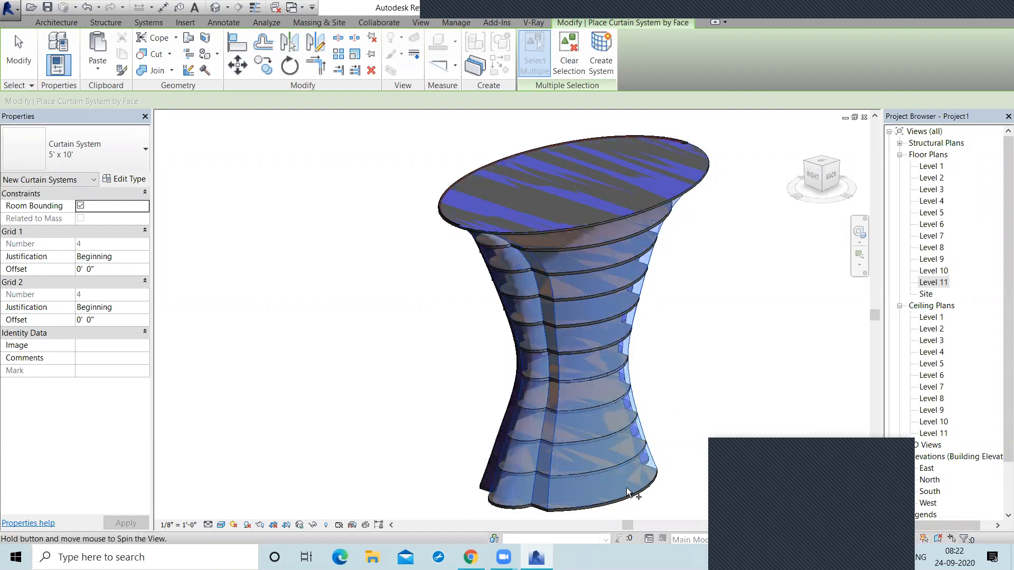
{"action": "middle_click_drag", "start_coordinate": [633, 494], "coordinate": [621, 494], "text": "shift"}
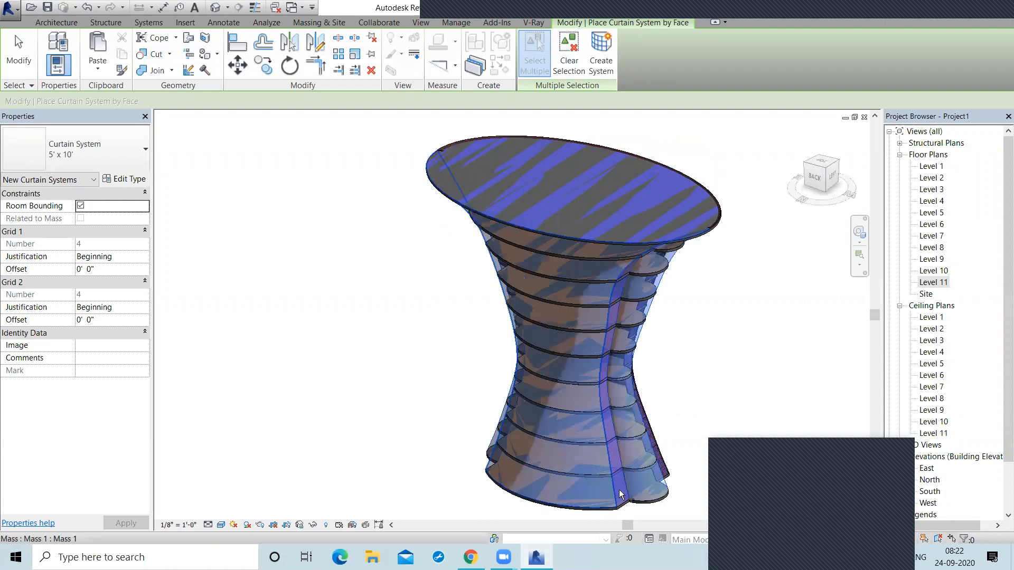
{"action": "left_click", "coordinate": [560, 490]}
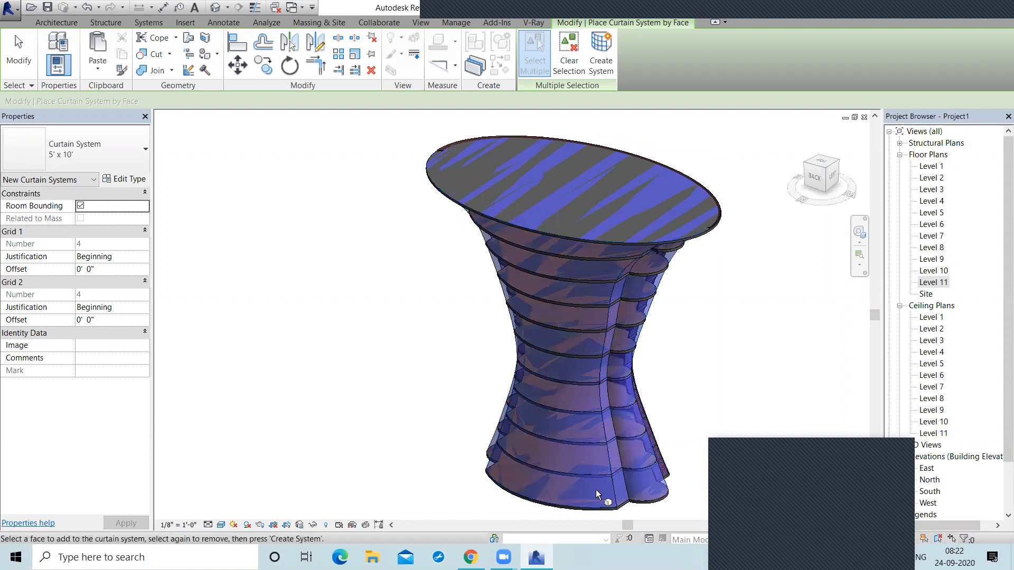
Select the large curved back face of the mass and create the 5' x 10' curtain system on it.
{"action": "left_click", "coordinate": [637, 483]}
{"action": "left_click", "coordinate": [634, 487]}
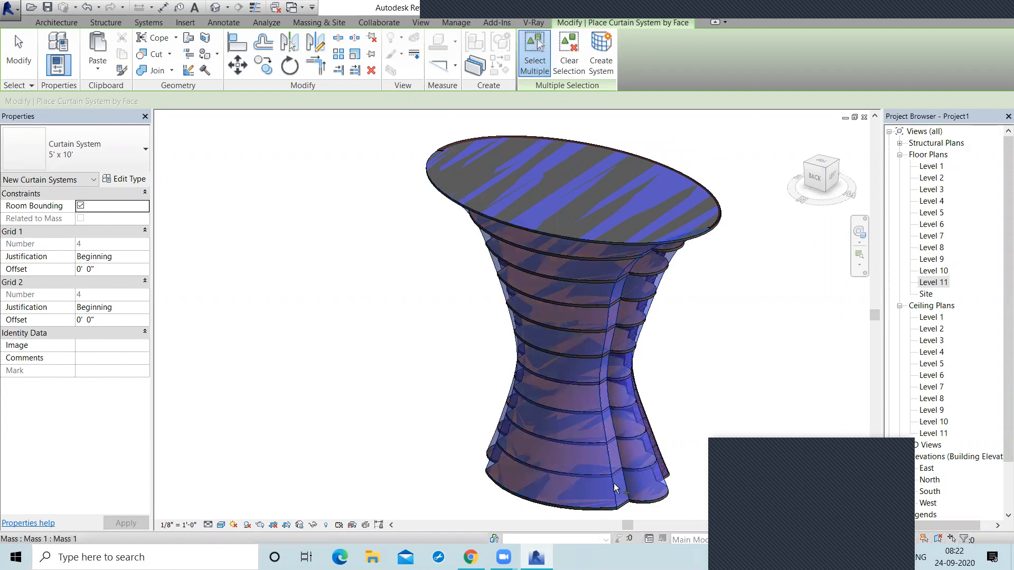
{"action": "left_click", "coordinate": [614, 483]}
{"action": "left_click", "coordinate": [609, 479]}
{"action": "left_click", "coordinate": [610, 480]}
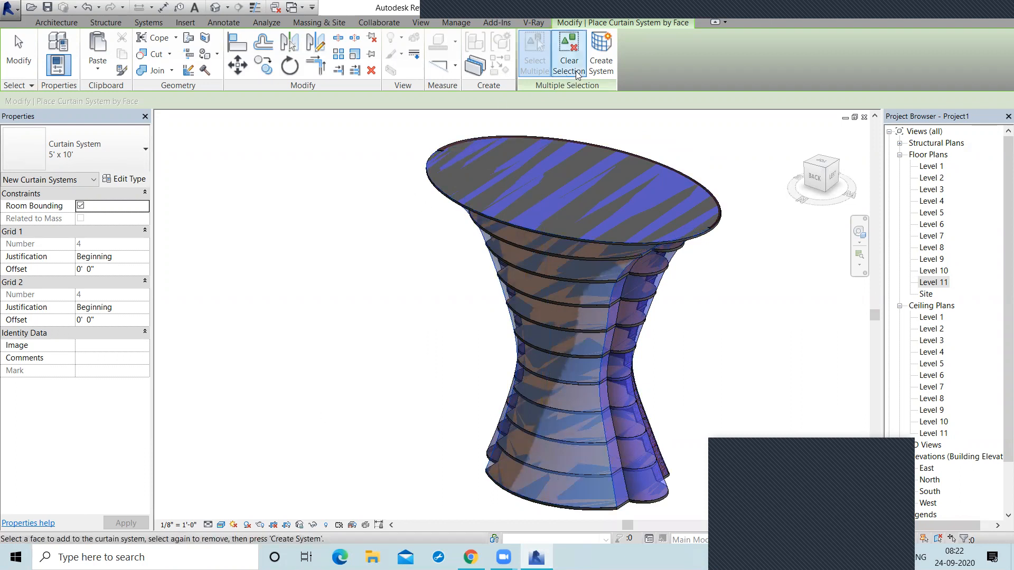
{"action": "left_click", "coordinate": [599, 55]}
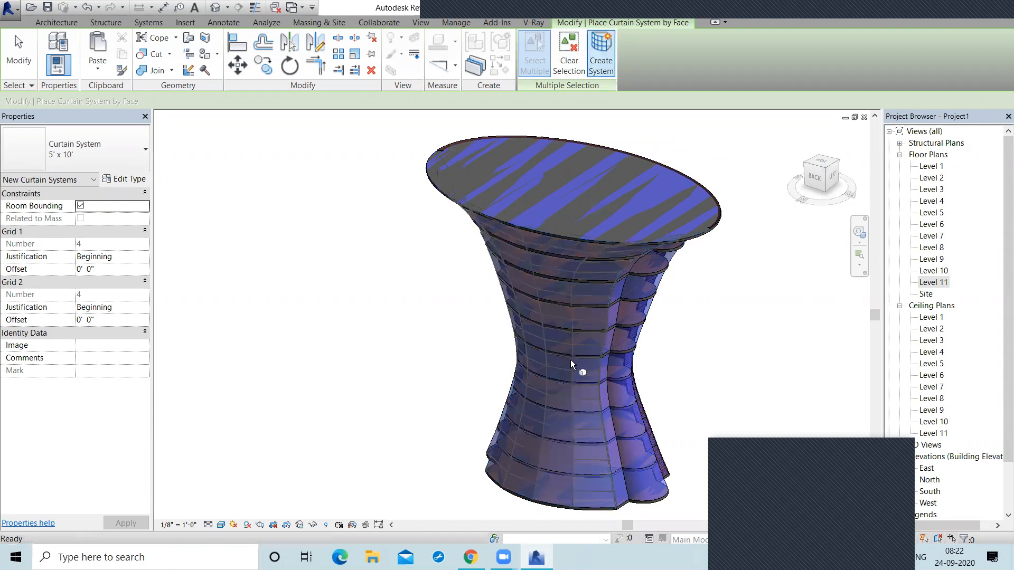
{"action": "scroll", "coordinate": [554, 473], "scroll_direction": "up", "scroll_amount": 1}
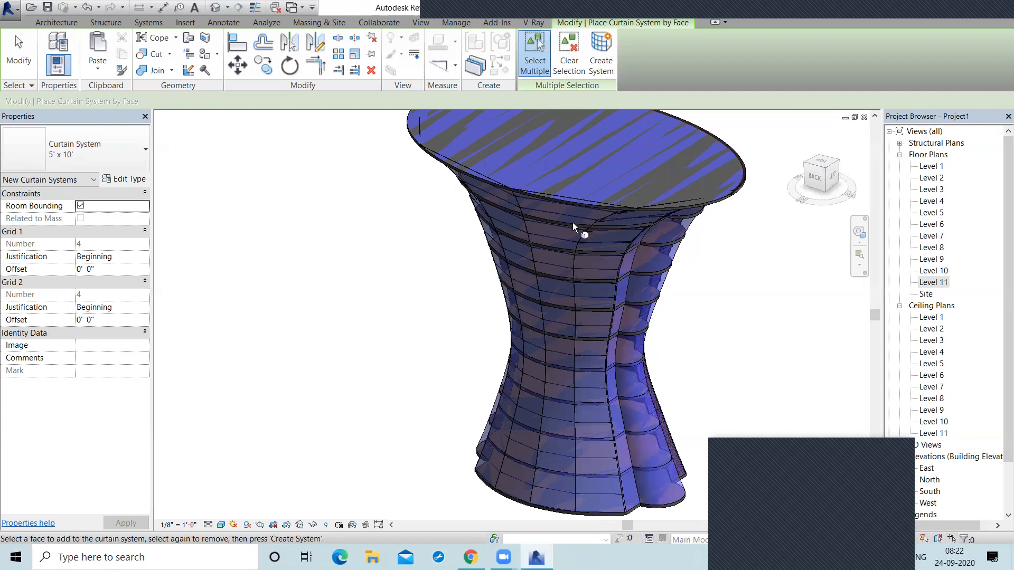
{"action": "scroll", "coordinate": [618, 445], "scroll_direction": "up", "scroll_amount": 1}
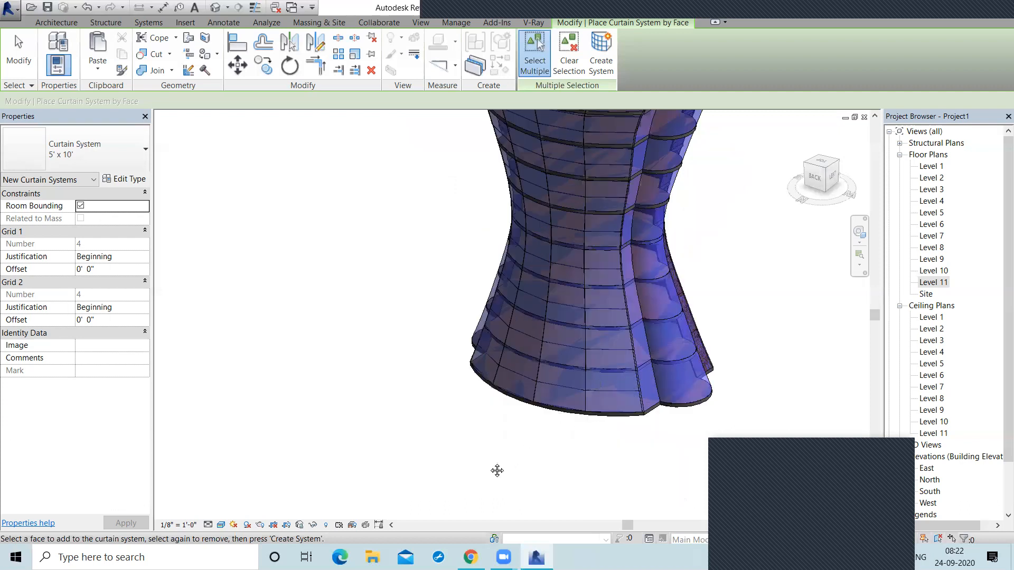
Create 5' x 10' curtain systems on the narrow face beside the curved back face and on the adjoining curved lobe.
{"action": "middle_click_drag", "start_coordinate": [496, 469], "coordinate": [444, 509]}
{"action": "left_click", "coordinate": [531, 78]}
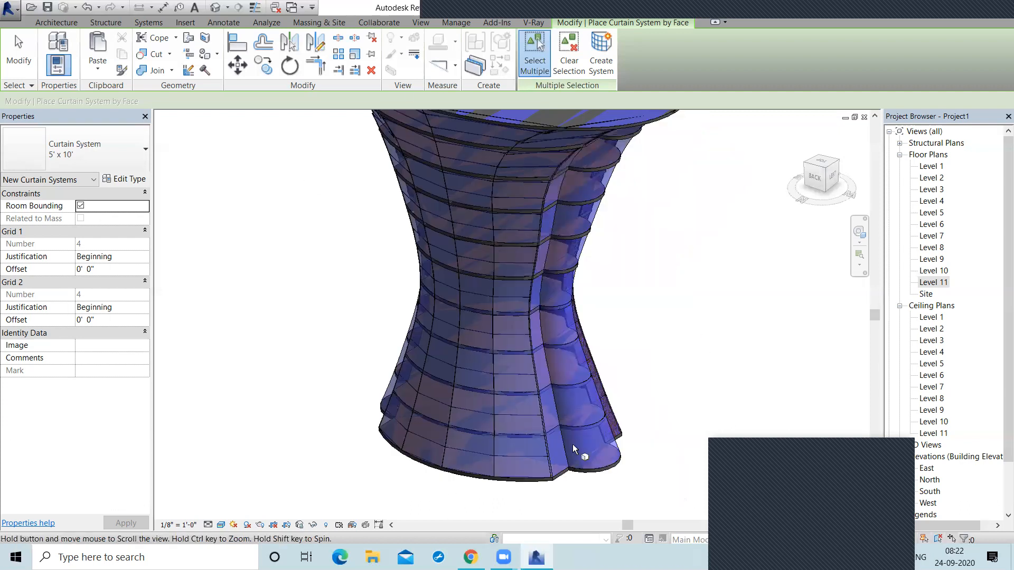
{"action": "left_click", "coordinate": [559, 470]}
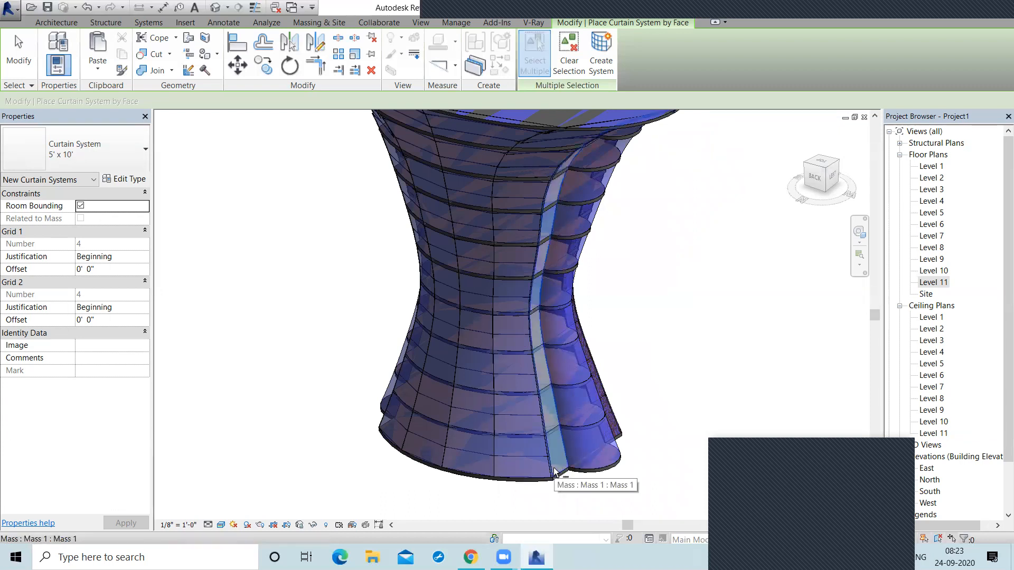
{"action": "left_click", "coordinate": [601, 53]}
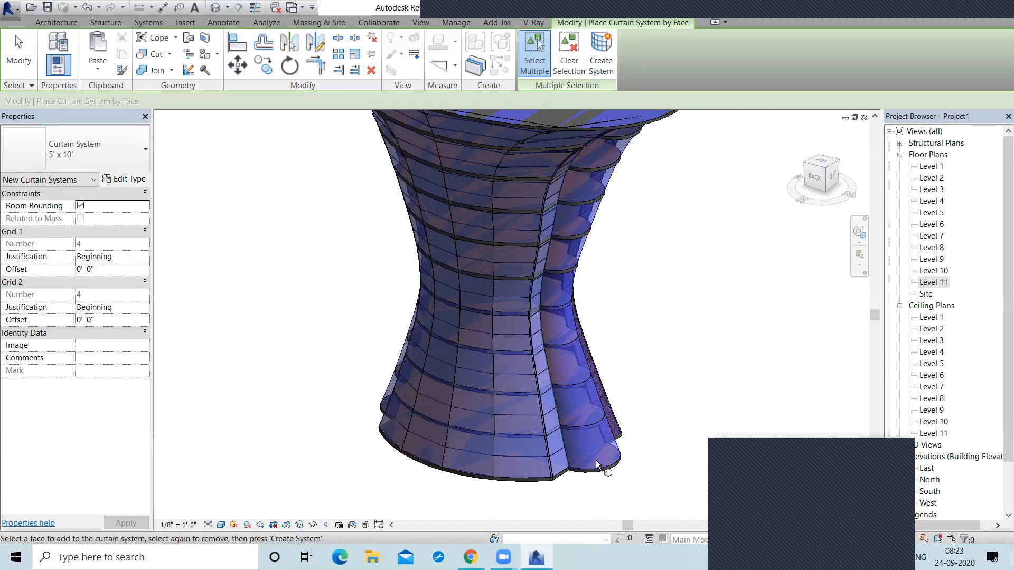
{"action": "left_click", "coordinate": [609, 445]}
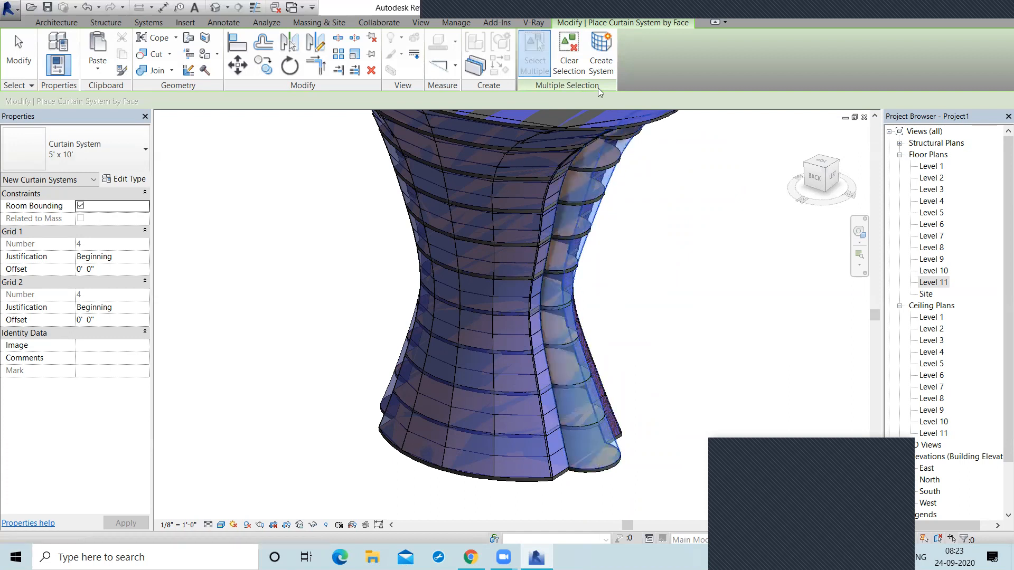
{"action": "left_click", "coordinate": [601, 52]}
Create a 5' x 10' curtain system on the curved lobe and narrow face at the opposite side, and end curtain system placement.
{"action": "middle_click_drag", "start_coordinate": [363, 376], "coordinate": [419, 466], "text": "shift"}
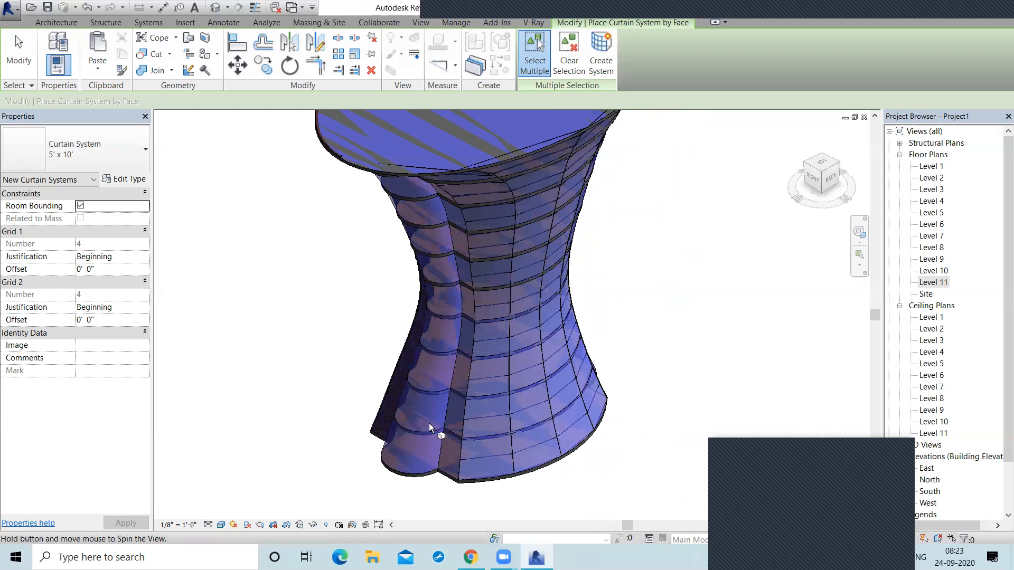
{"action": "left_click", "coordinate": [605, 63]}
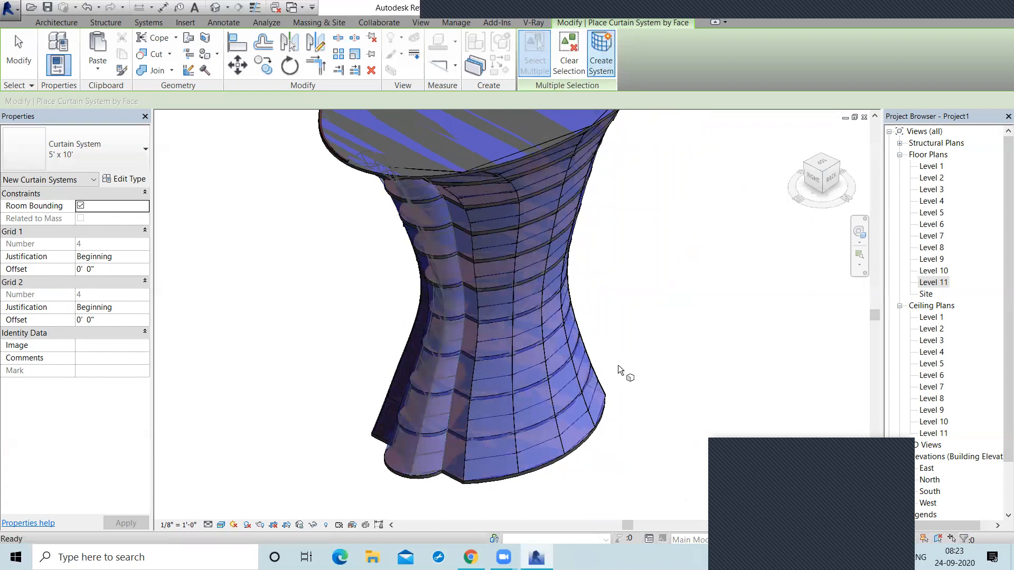
{"action": "middle_click_drag", "start_coordinate": [655, 351], "coordinate": [667, 335], "text": "shift"}
{"action": "middle_click_drag", "start_coordinate": [391, 404], "coordinate": [501, 412], "text": "shift"}
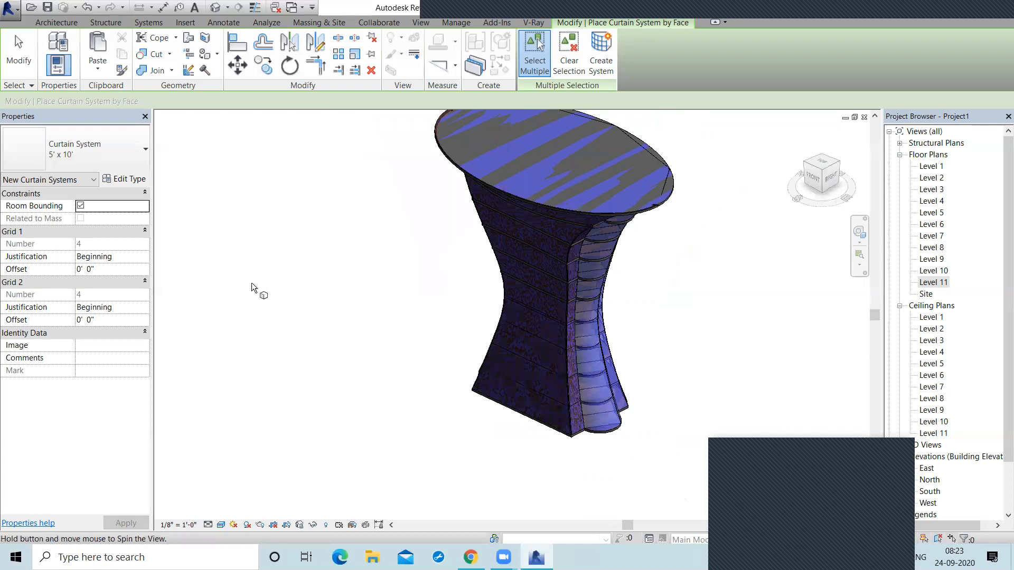
{"action": "right_click", "coordinate": [278, 281]}
{"action": "left_click", "coordinate": [294, 287]}
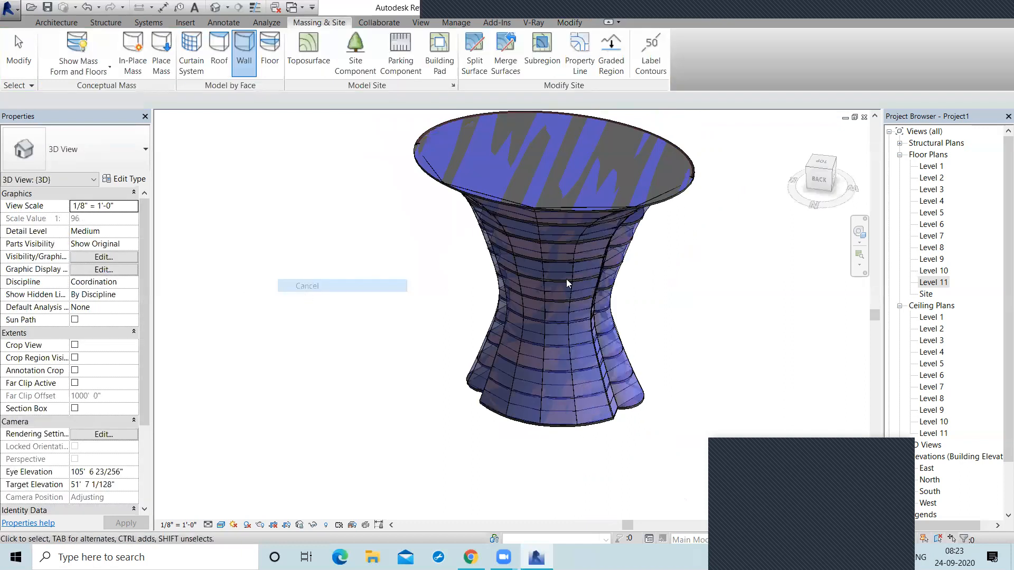
Reset the 3D view to its home orientation and open the Level 1 floor plan.
{"action": "middle_click_drag", "start_coordinate": [533, 298], "coordinate": [553, 286]}
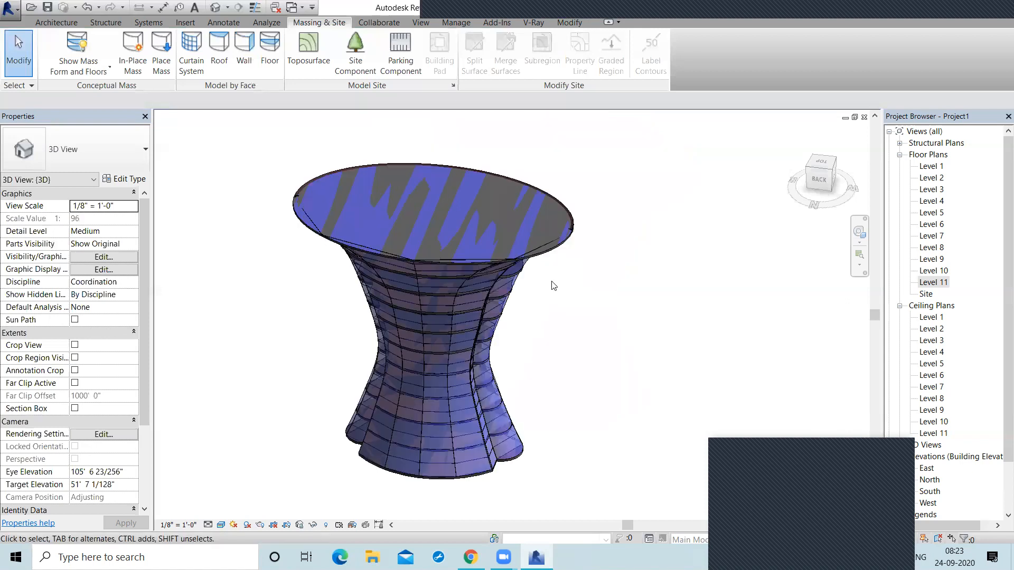
{"action": "scroll", "coordinate": [553, 285], "scroll_direction": "down", "scroll_amount": 1}
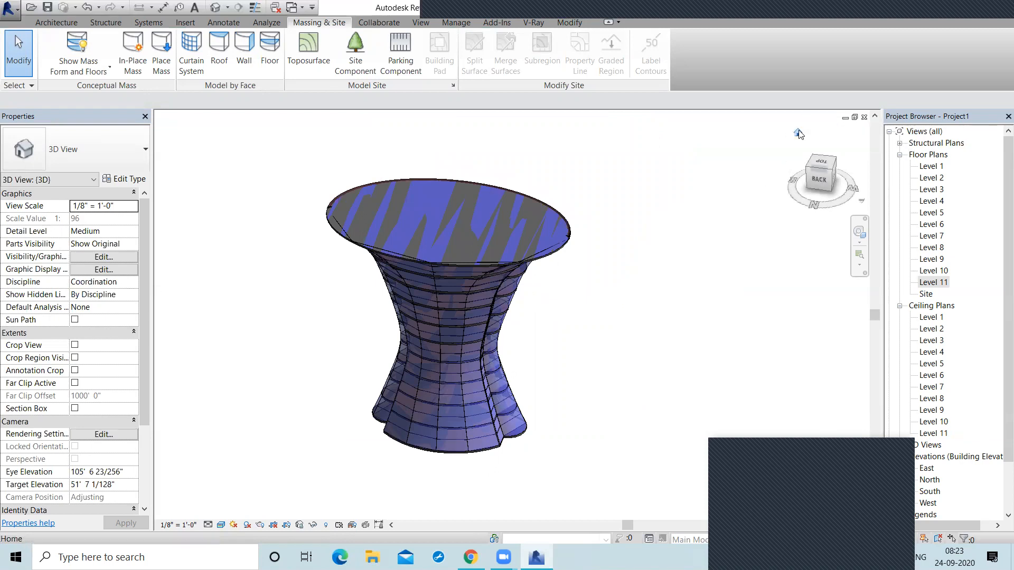
{"action": "left_click", "coordinate": [798, 133]}
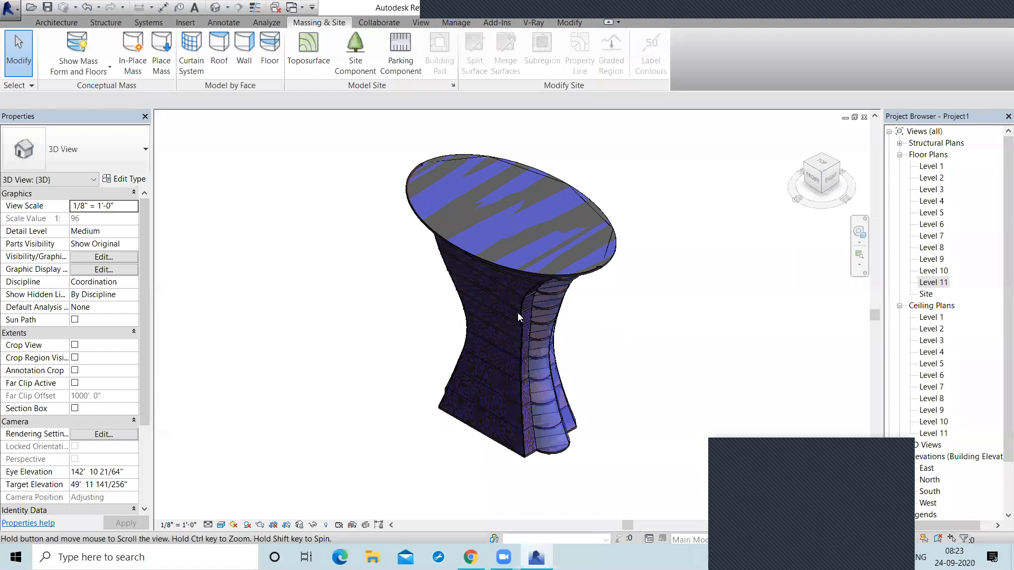
{"action": "middle_click_drag", "start_coordinate": [517, 313], "coordinate": [415, 274]}
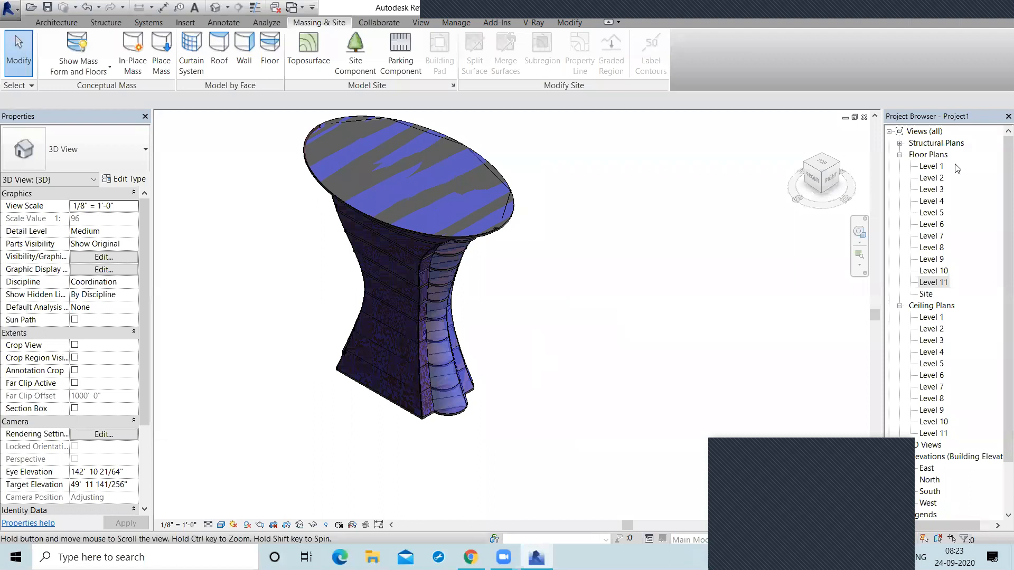
{"action": "double_click", "coordinate": [931, 167]}
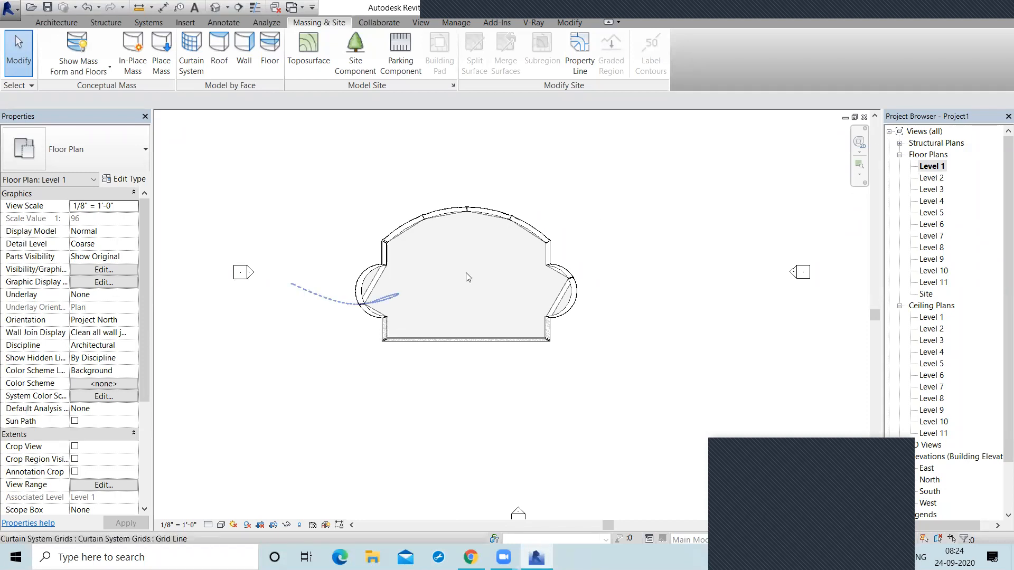
Place eight 60" x 30" Desk components in two rows of four inside the Level 1 floor plan.
{"action": "left_click", "coordinate": [56, 22]}
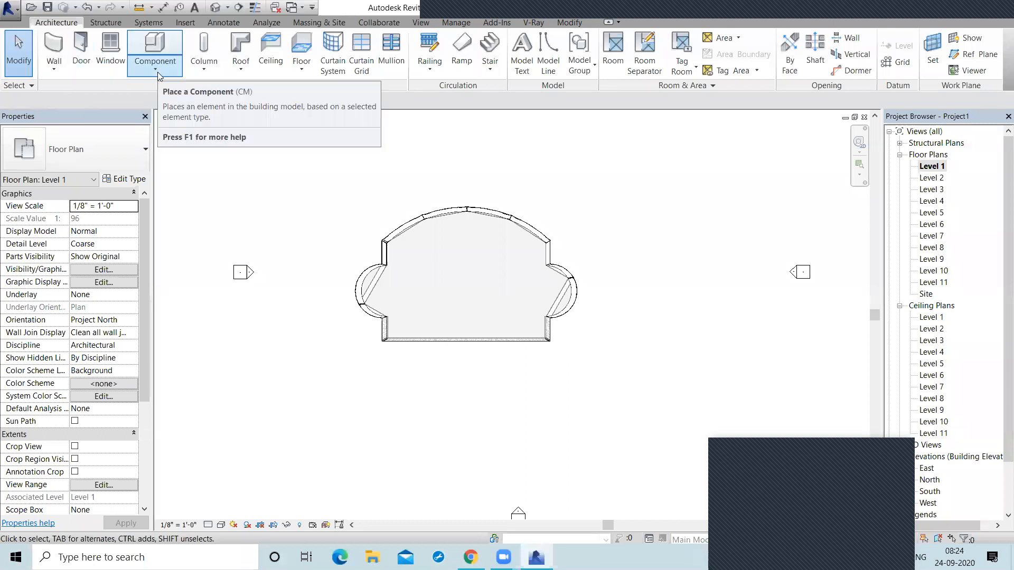
{"action": "left_click", "coordinate": [157, 72]}
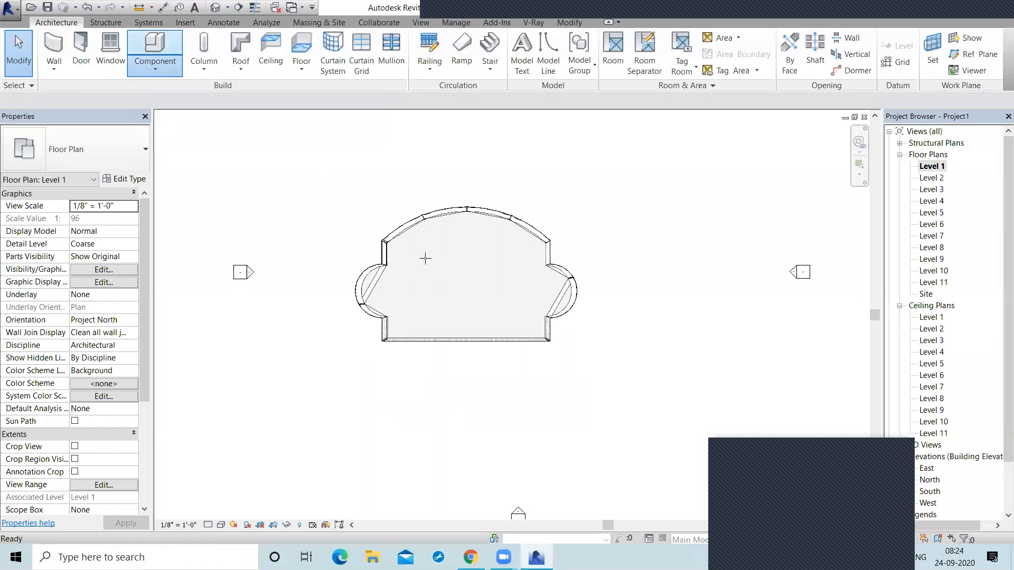
{"action": "left_click", "coordinate": [483, 259]}
{"action": "left_click", "coordinate": [508, 259]}
{"action": "left_click", "coordinate": [415, 285]}
{"action": "left_click", "coordinate": [422, 294]}
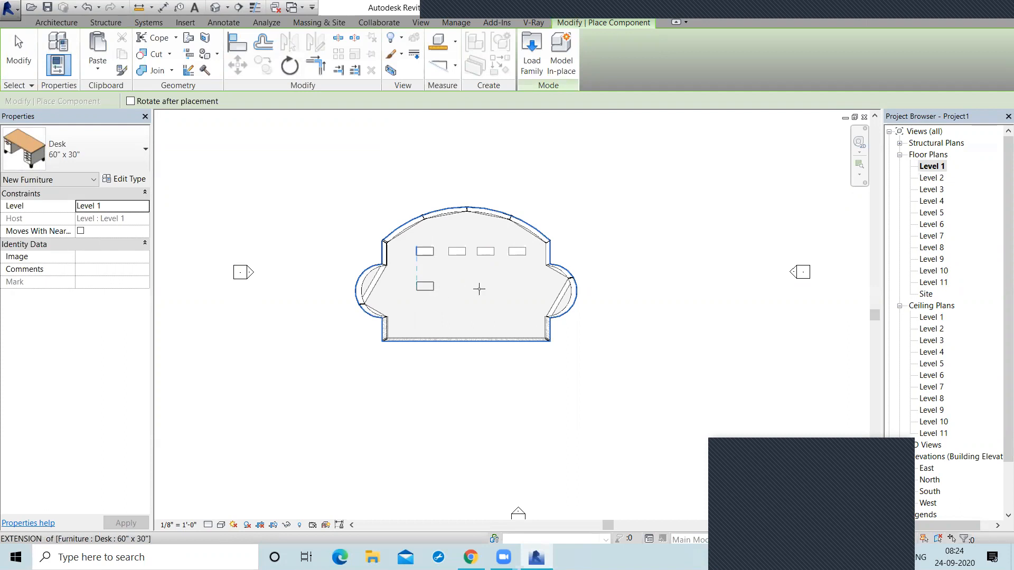
{"action": "left_click", "coordinate": [482, 290]}
{"action": "left_click", "coordinate": [508, 288]}
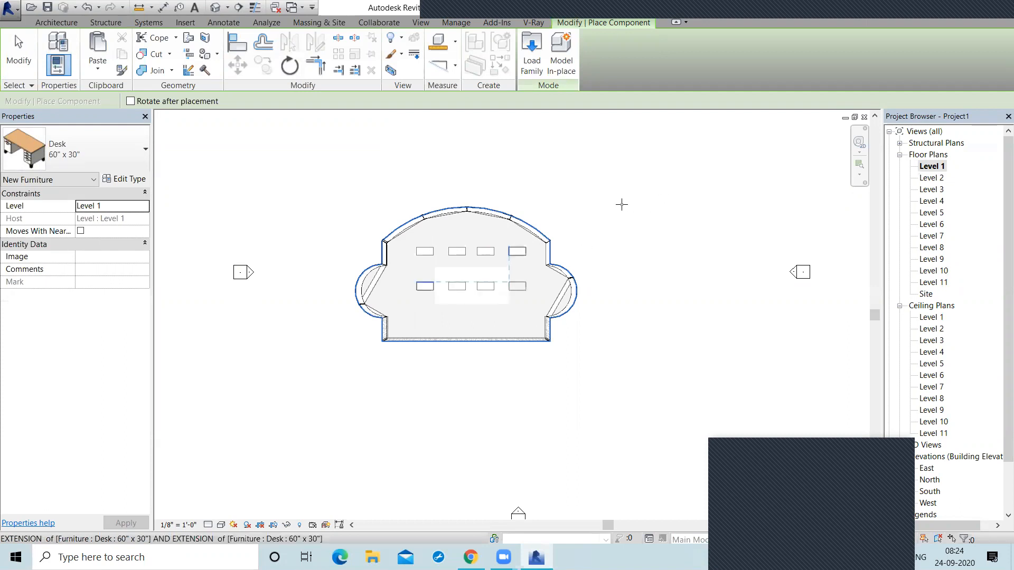
{"action": "right_click", "coordinate": [624, 206]}
{"action": "left_click", "coordinate": [653, 213]}
{"action": "right_click", "coordinate": [629, 211]}
{"action": "left_click", "coordinate": [637, 217]}
Open the 3D view and inspect the Level 1 desks through the curtain system at the building's back.
{"action": "left_click", "coordinate": [220, 8]}
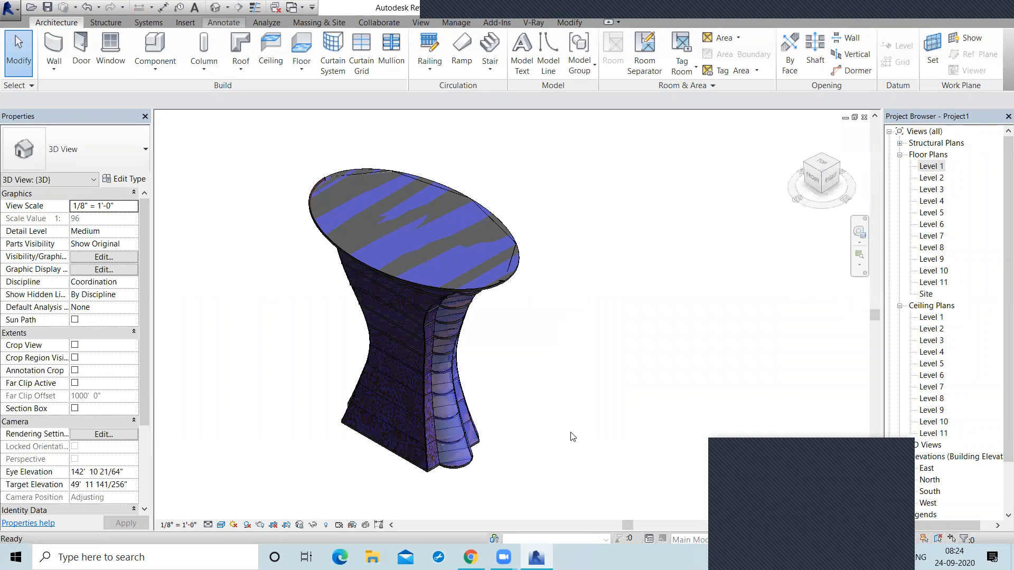
{"action": "middle_click_drag", "start_coordinate": [522, 430], "coordinate": [356, 378], "text": "shift"}
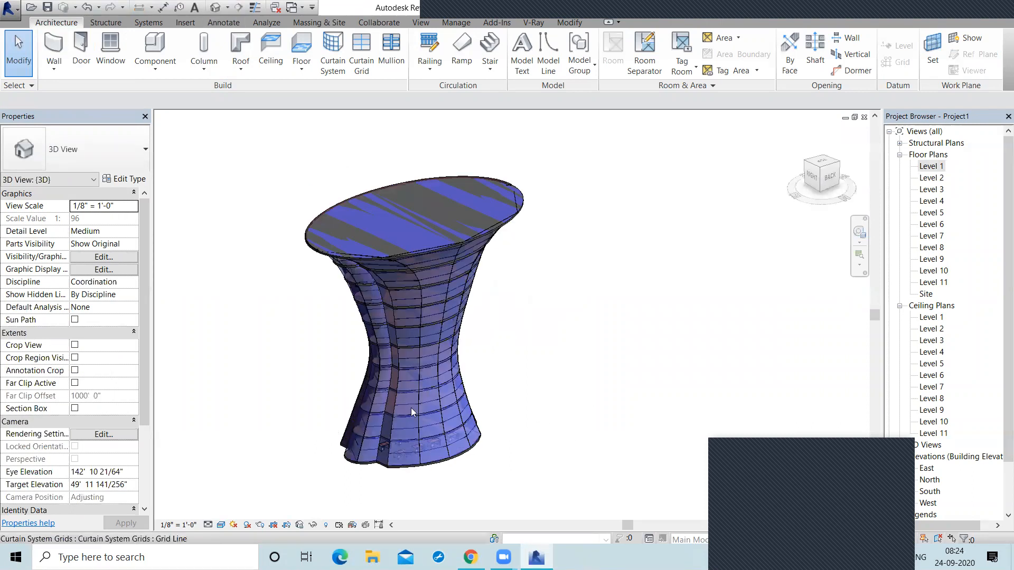
{"action": "scroll", "coordinate": [494, 397], "scroll_direction": "up", "scroll_amount": 5}
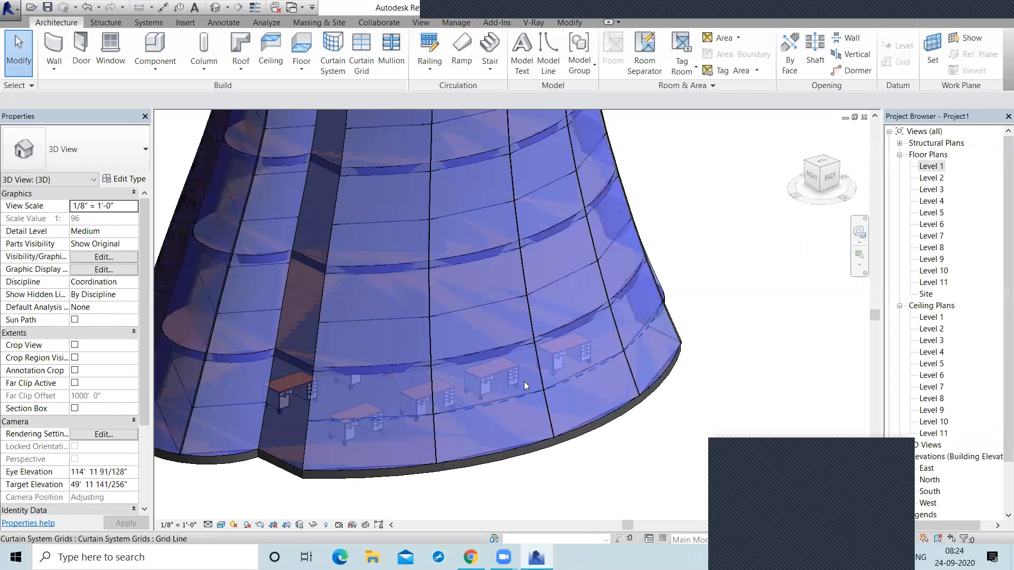
{"action": "scroll", "coordinate": [625, 320], "scroll_direction": "down", "scroll_amount": 4}
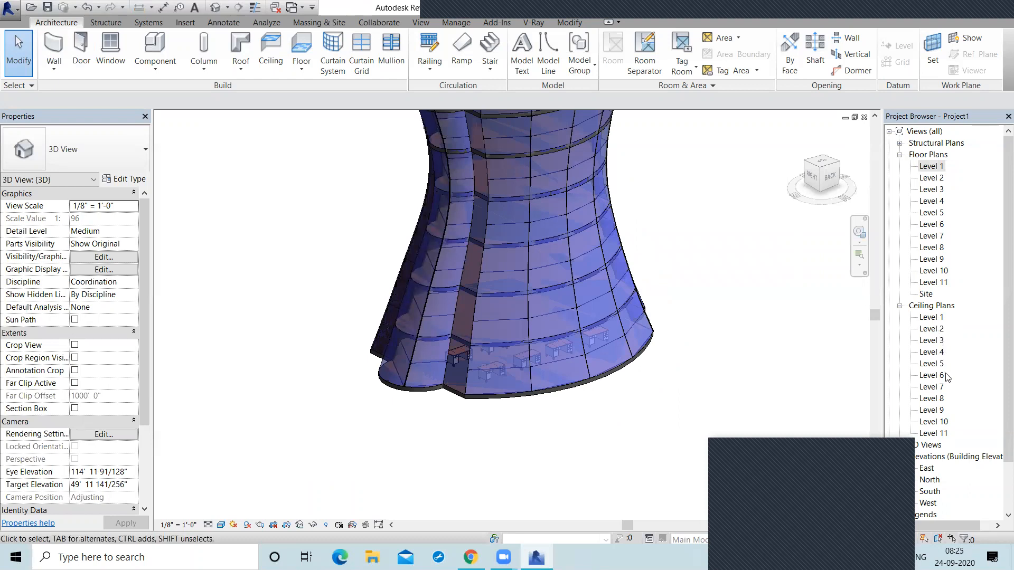
{"action": "scroll", "coordinate": [671, 328], "scroll_direction": "down", "scroll_amount": 2}
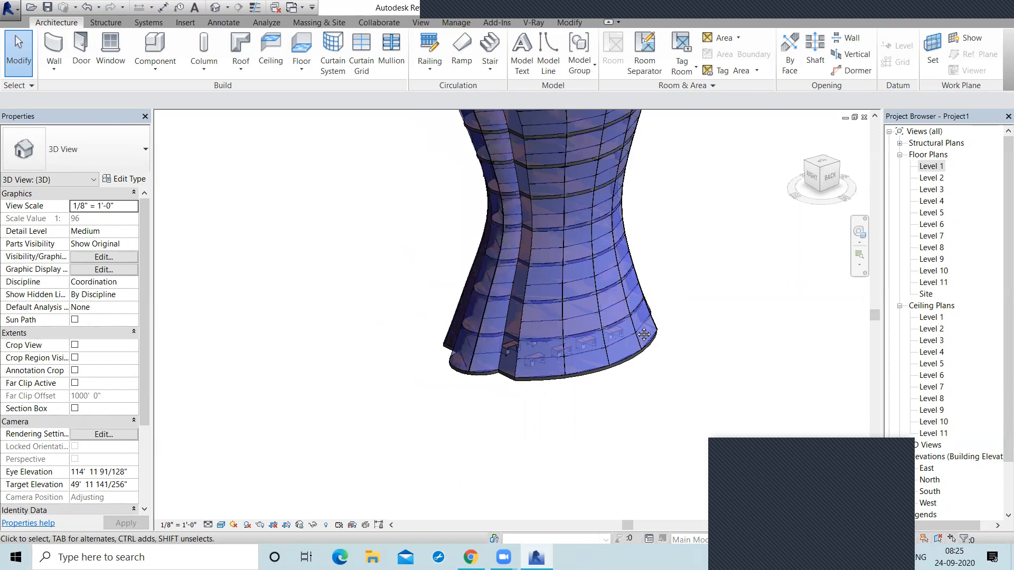
{"action": "middle_click", "coordinate": [571, 389]}
{"action": "middle_click", "coordinate": [571, 389]}
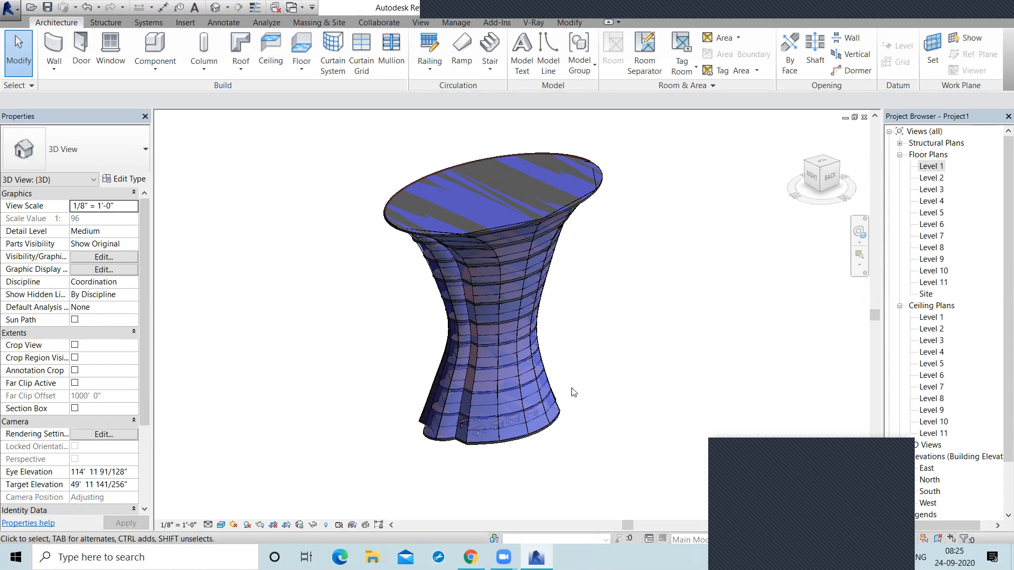
Reopen the Level 1 floor plan containing the desks.
{"action": "left_click", "coordinate": [929, 167]}
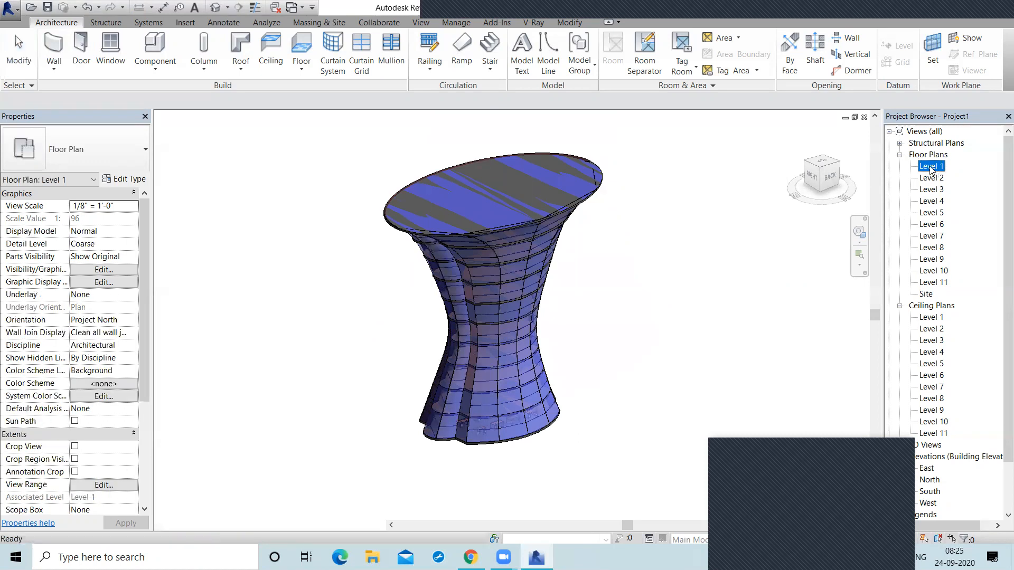
{"action": "double_click", "coordinate": [929, 167]}
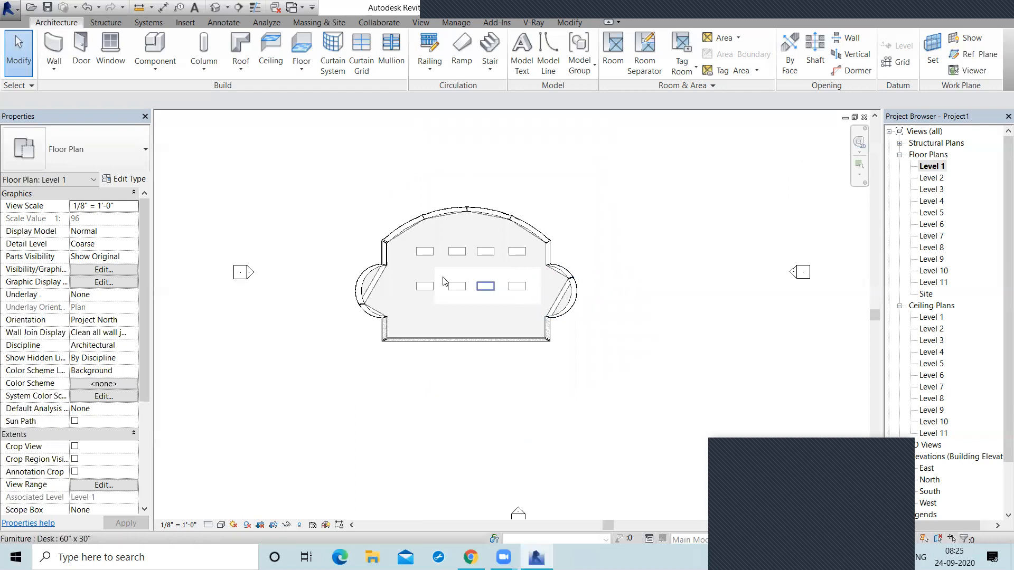